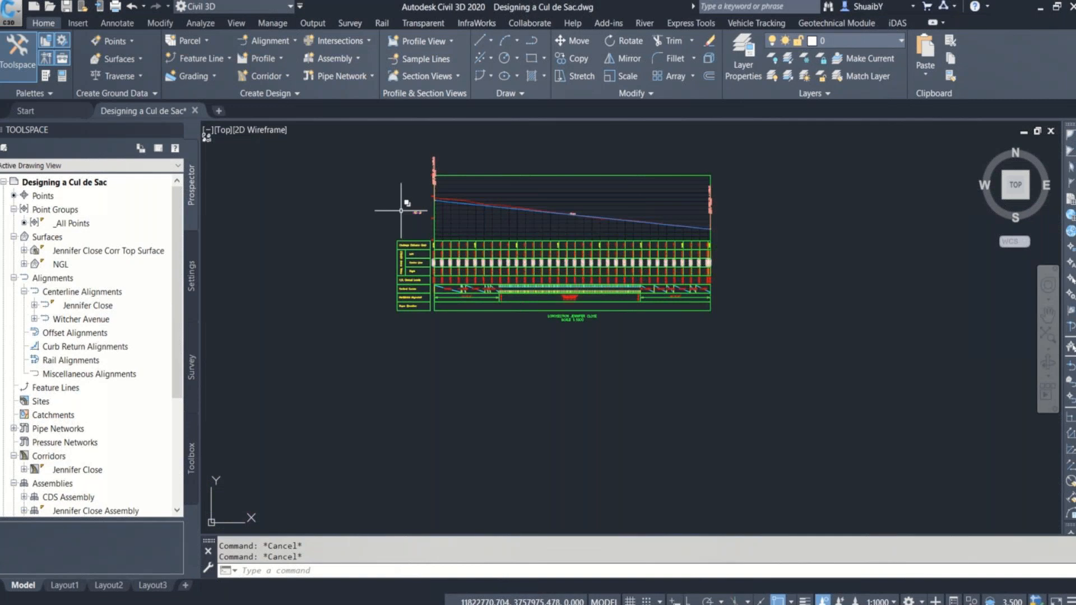
# Examine the Jennifer Close assembly and the CDS assembly in the drawing
pyautogui.scroll(5, 482, 212)
pyautogui.moveTo(391, 253); pyautogui.dragTo(575, 281, button='middle')
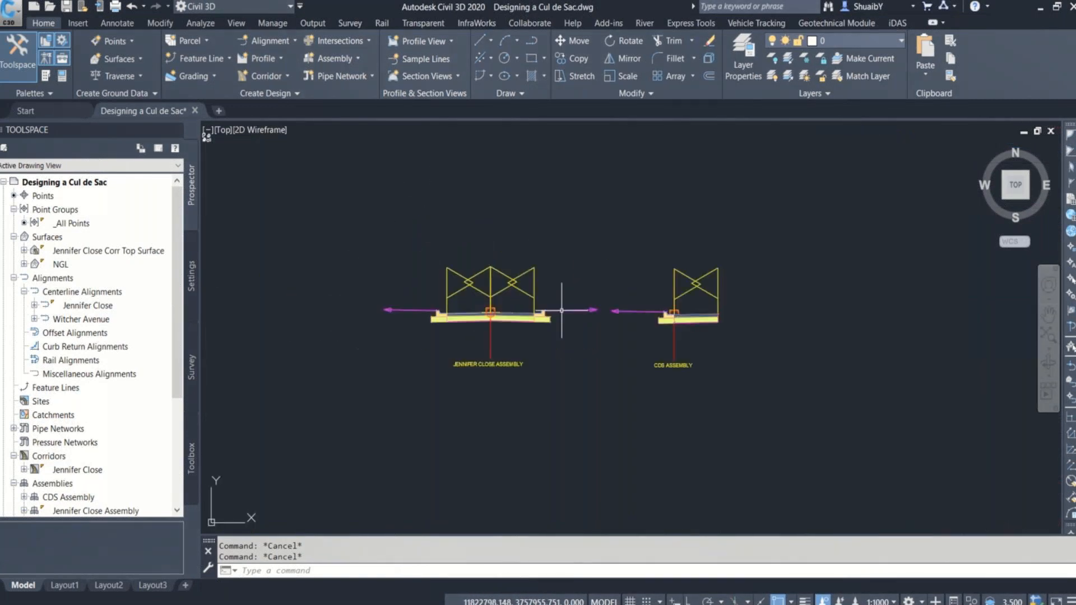
pyautogui.scroll(2, 562, 315)
pyautogui.press('ctrl')
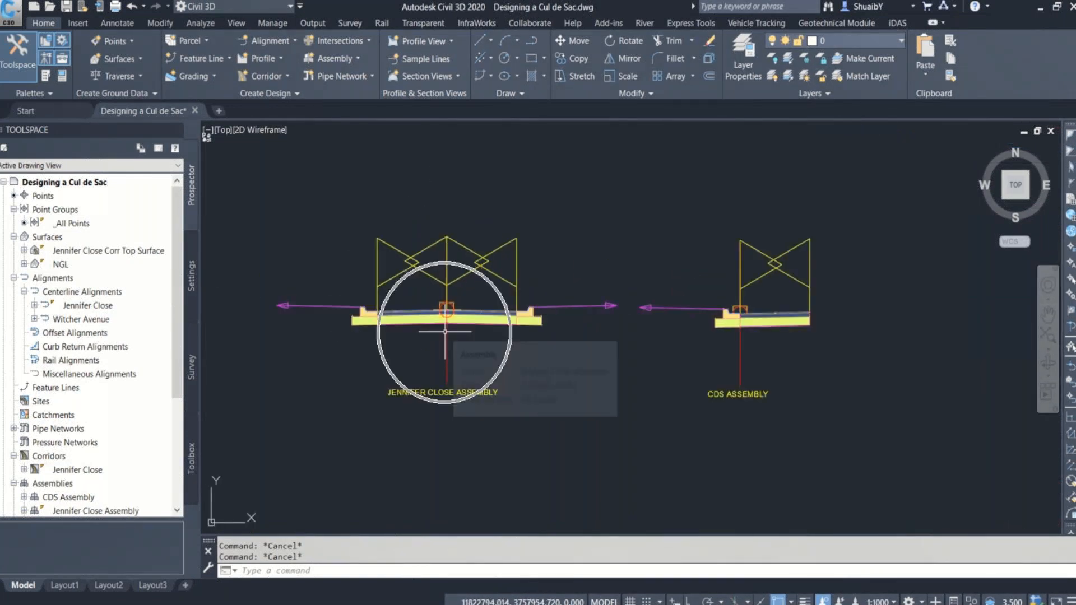
pyautogui.press('ctrl')
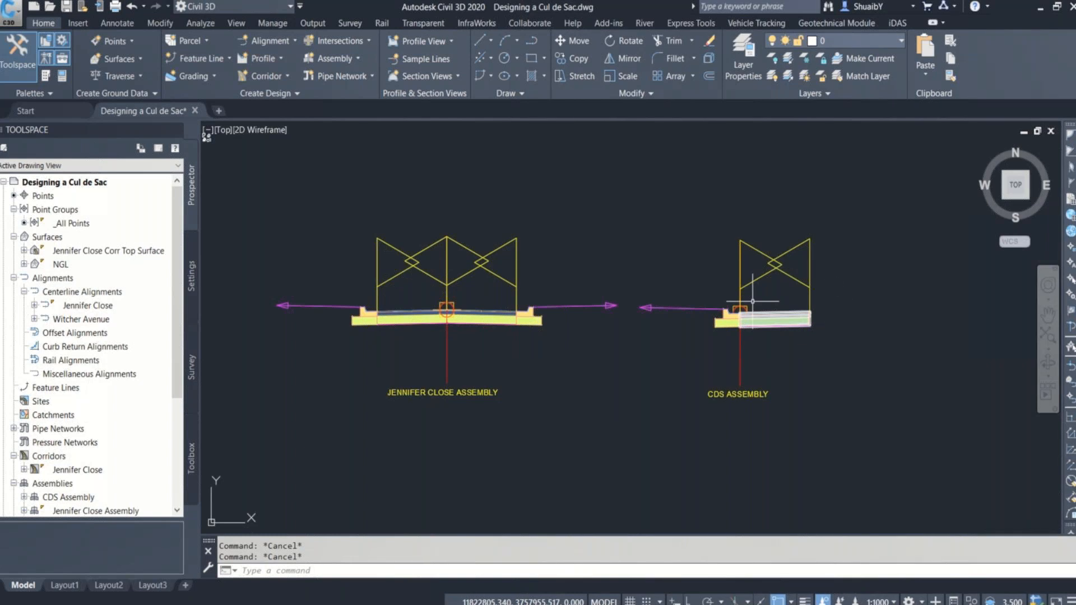
pyautogui.scroll(-16, 744, 250)
pyautogui.moveTo(593, 317); pyautogui.dragTo(806, 246, button='middle')
pyautogui.scroll(-4, 740, 252)
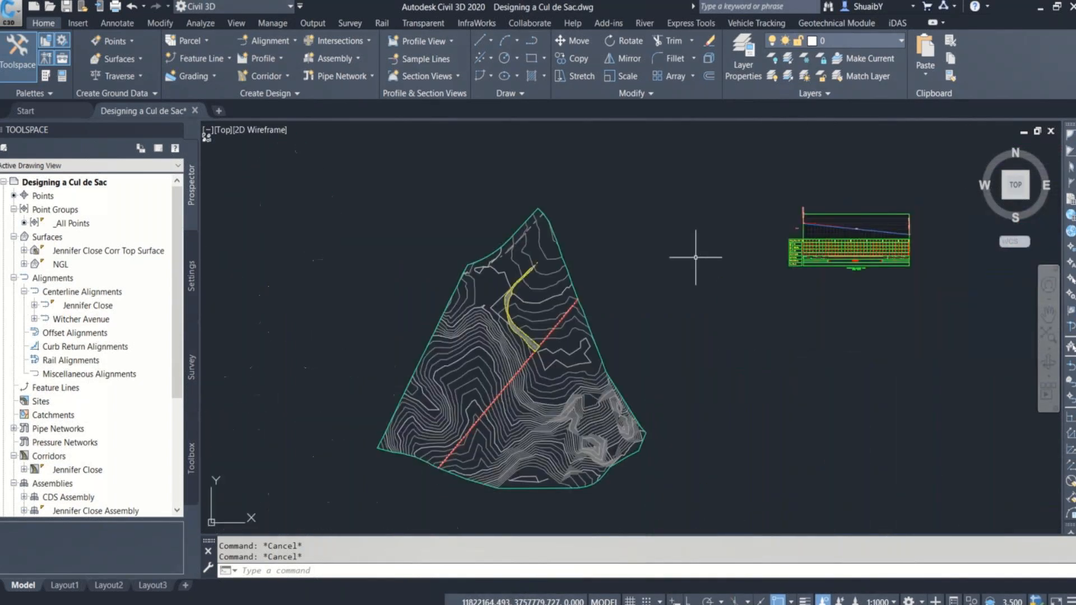
# Examine the Jennifer Close corridor, its assemblies list, and the two parallel edge lines beside the centerline near station 640
pyautogui.scroll(6, 518, 328)
pyautogui.moveTo(566, 224); pyautogui.dragTo(551, 318, button='middle')
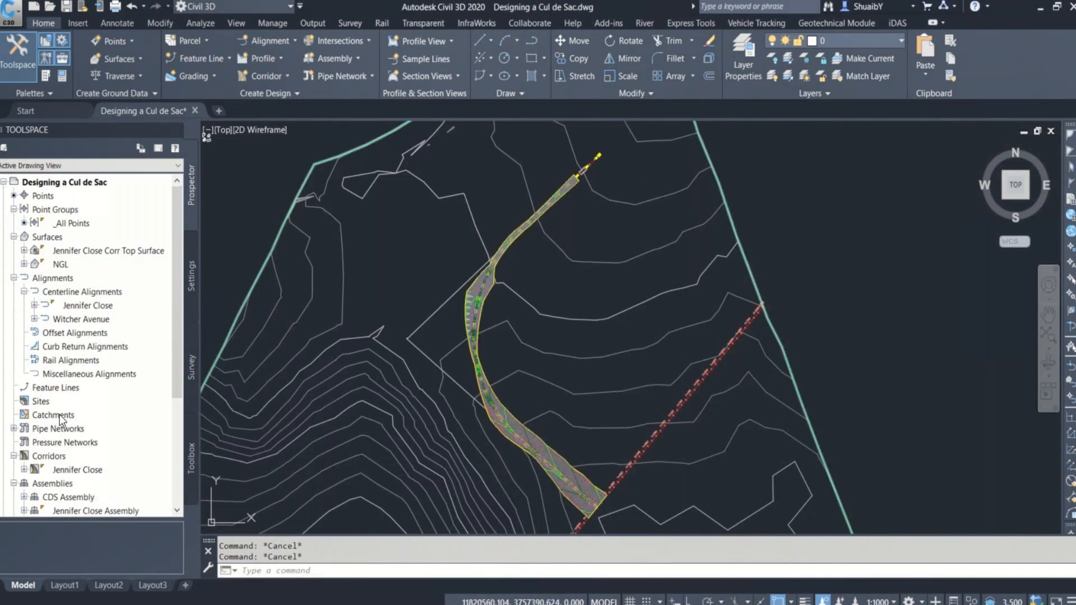
pyautogui.press('ctrl')
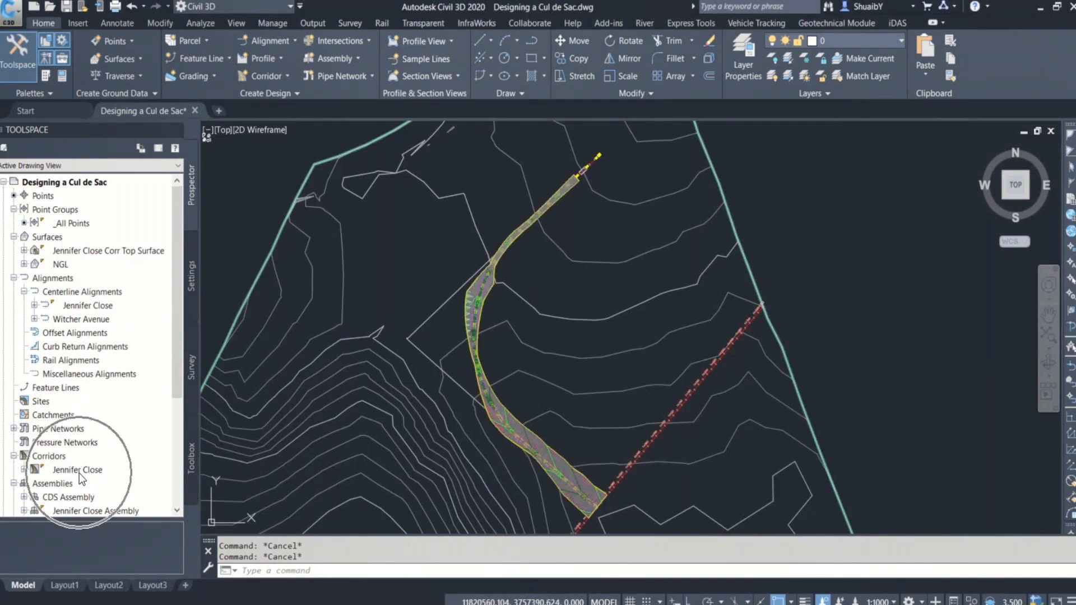
pyautogui.scroll(-1, 73, 466)
pyautogui.press('ctrl')
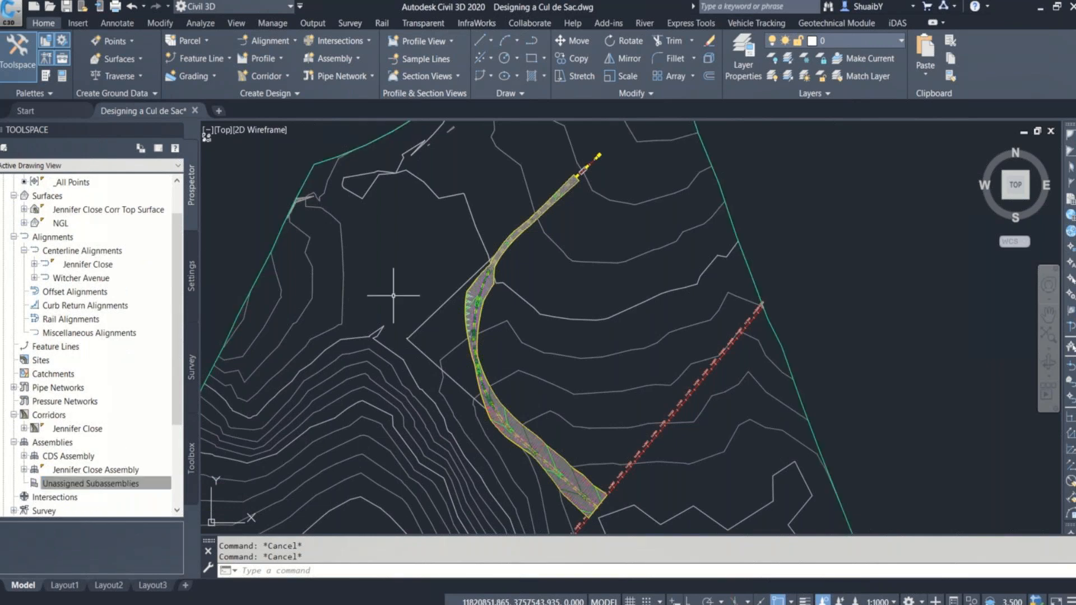
pyautogui.scroll(3, 394, 295)
pyautogui.scroll(-2, 583, 228)
pyautogui.scroll(-1, 509, 319)
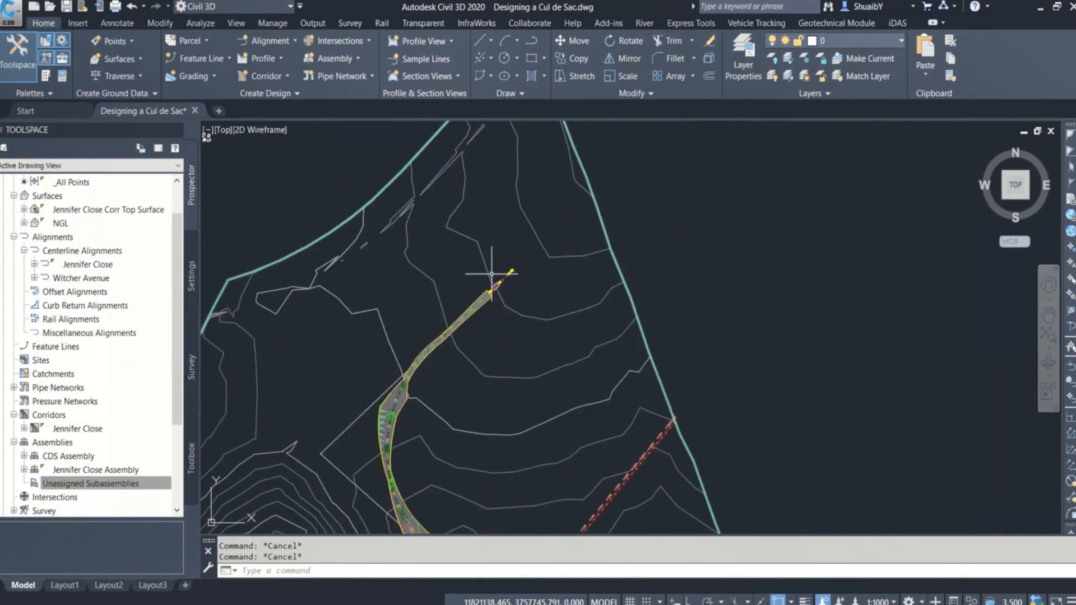
pyautogui.scroll(5, 492, 274)
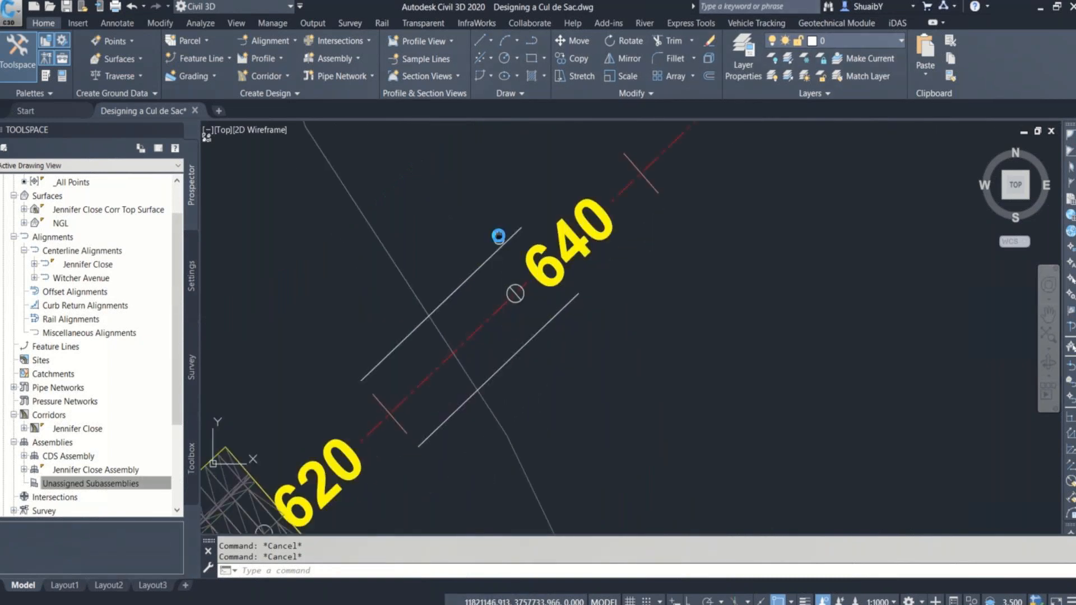
pyautogui.press('ctrl')
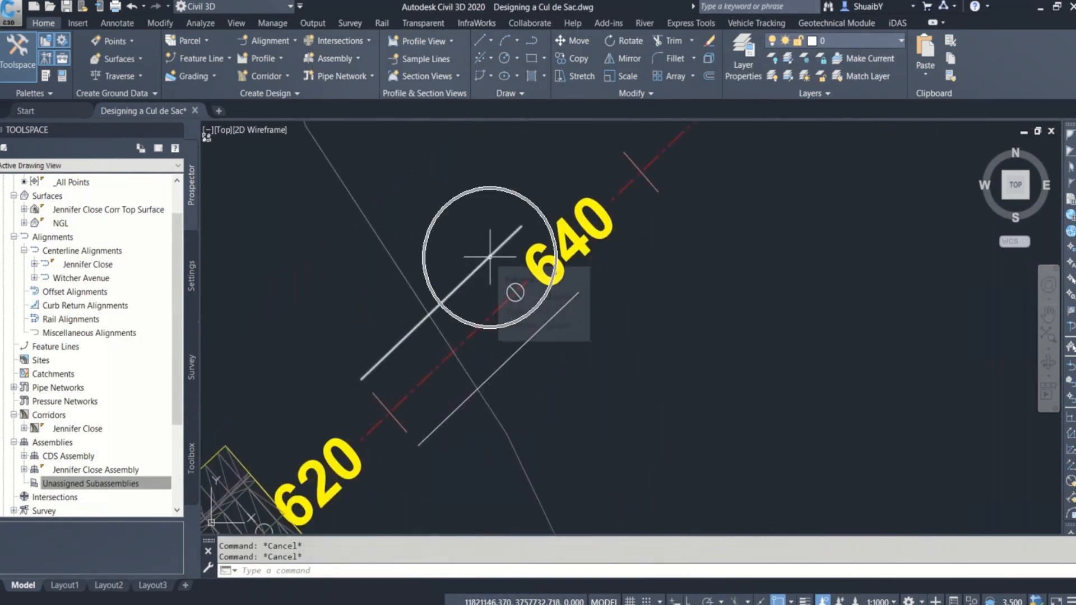
pyautogui.press('ctrl')
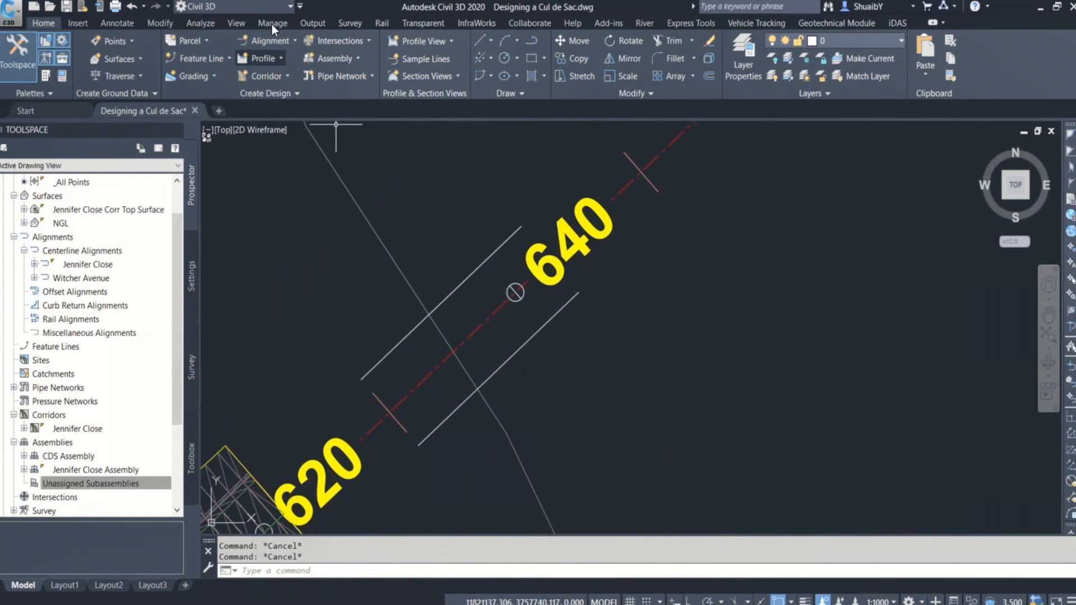
# Start a new layout alignment named CDS, with type Curb Return and description CDS
pyautogui.click(289, 43)
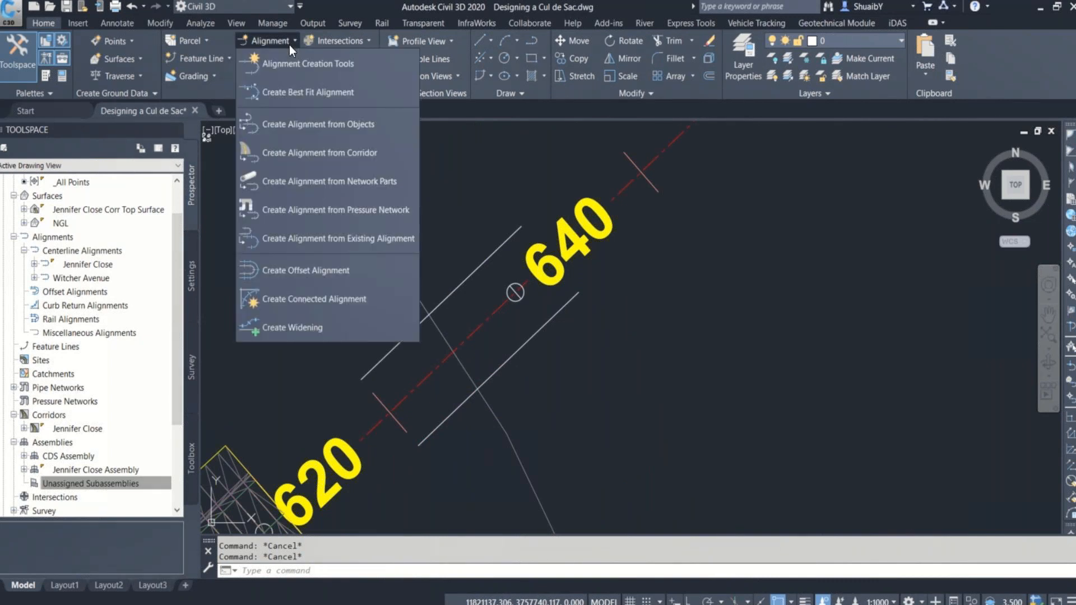
pyautogui.click(292, 59)
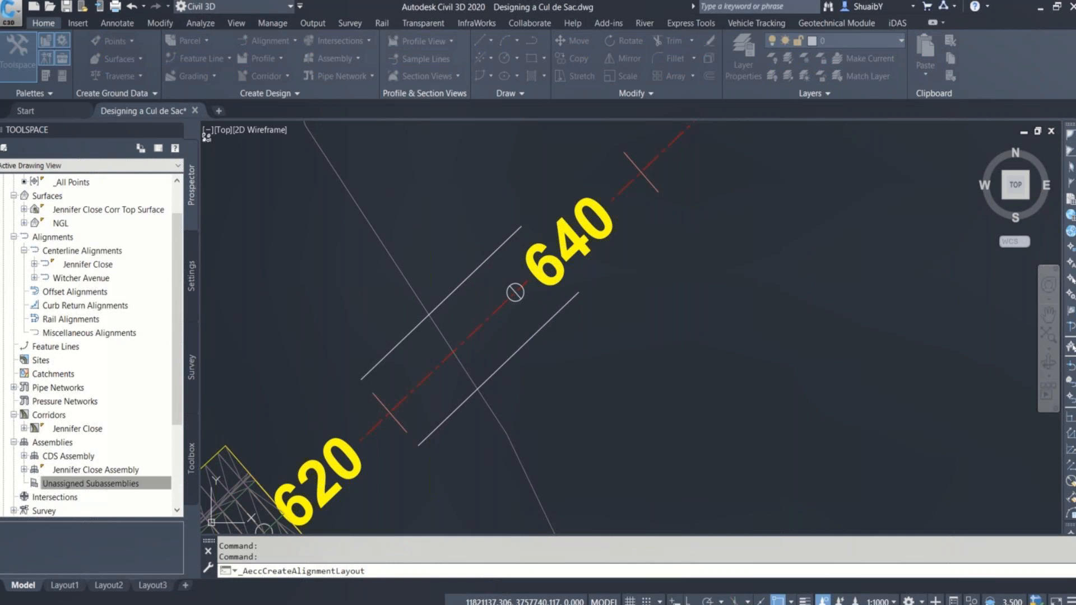
pyautogui.moveTo(436, 82); pyautogui.dragTo(267, 69)
pyautogui.click(236, 102)
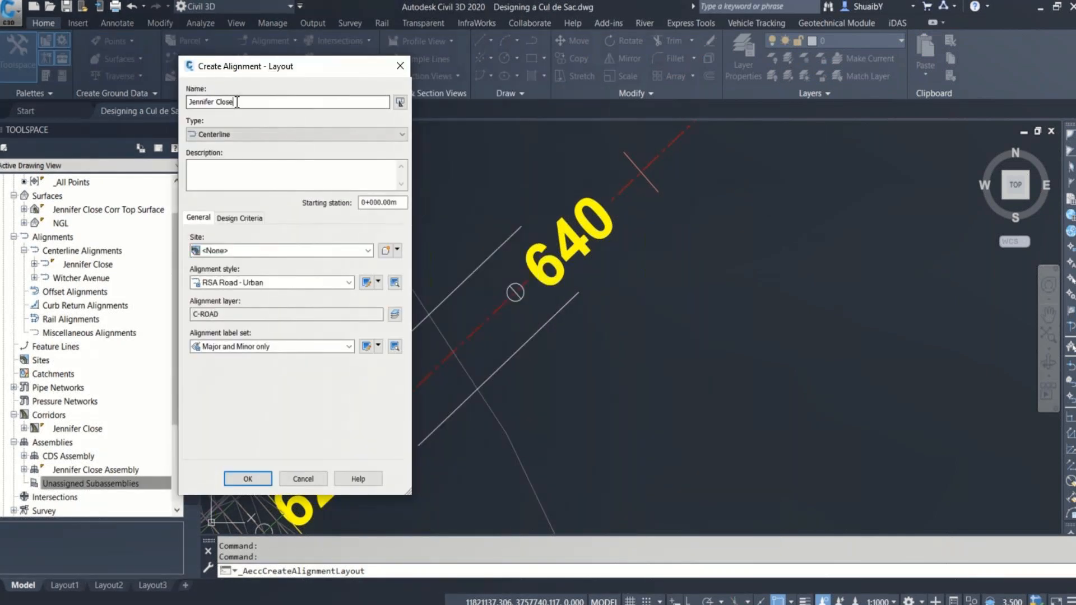
pyautogui.moveTo(236, 102); pyautogui.dragTo(138, 104)
pyautogui.write('CDS')
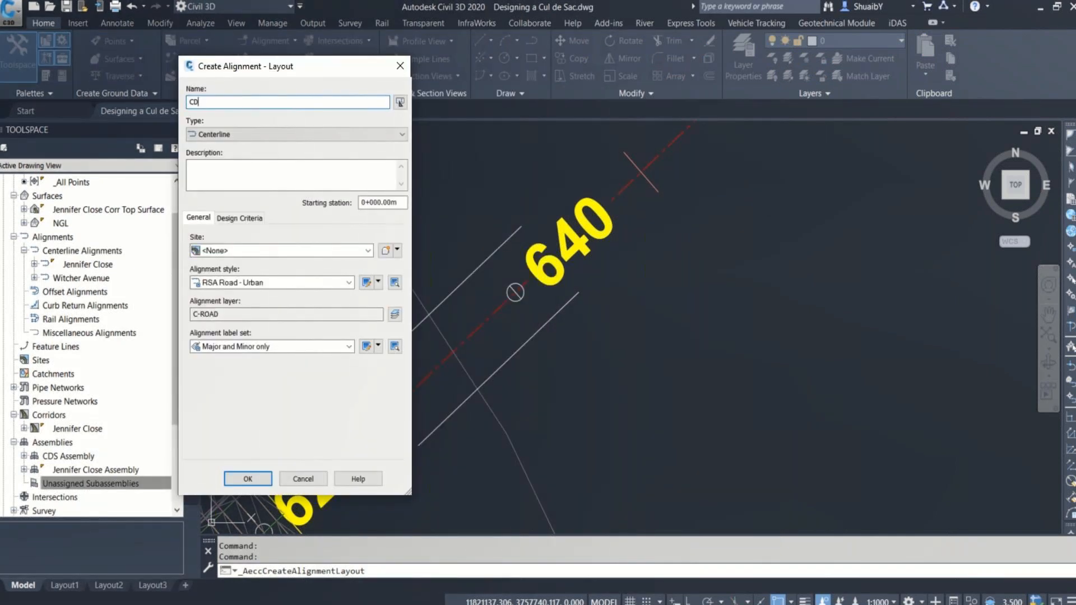
pyautogui.click(250, 136)
pyautogui.click(229, 169)
pyautogui.click(273, 174)
pyautogui.write('CDS')
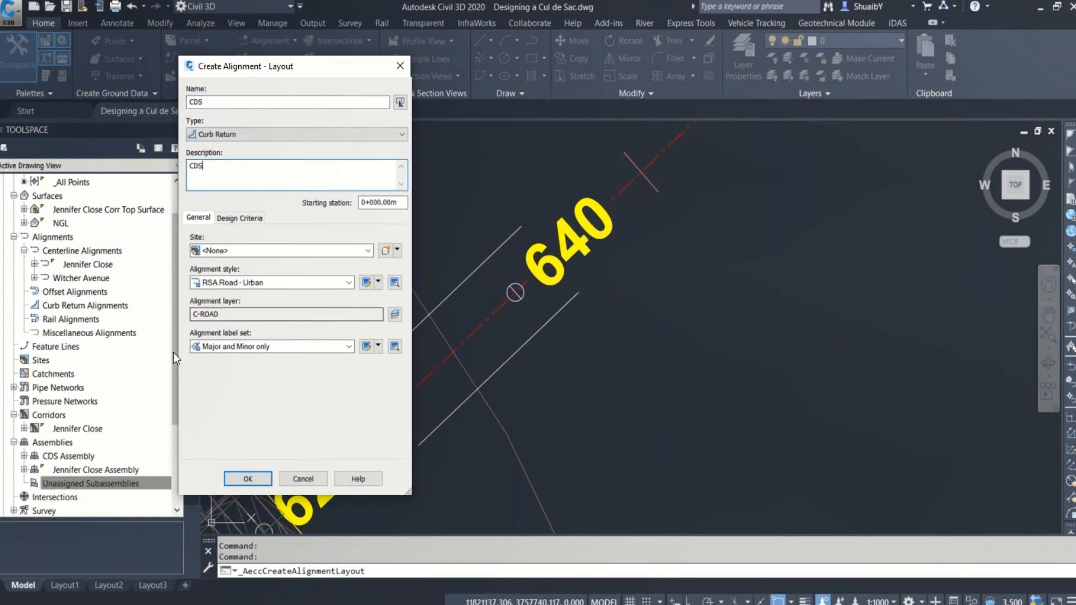
# Turn off the design check set, design criteria file and criteria-based design for the CDS alignment, and confirm its creation
pyautogui.click(238, 219)
pyautogui.click(194, 269)
pyautogui.click(194, 410)
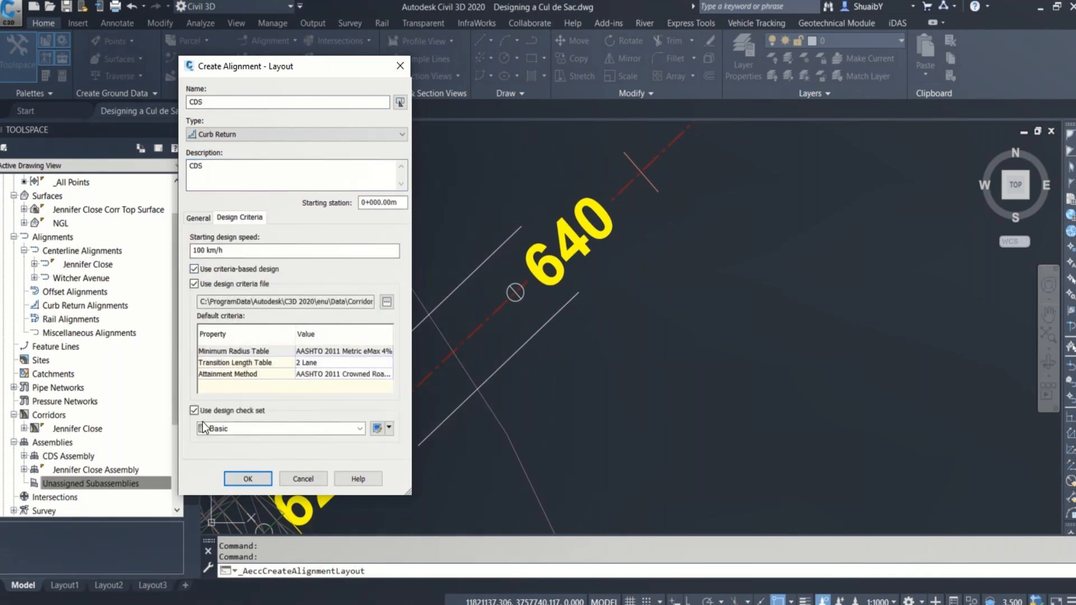
pyautogui.click(193, 283)
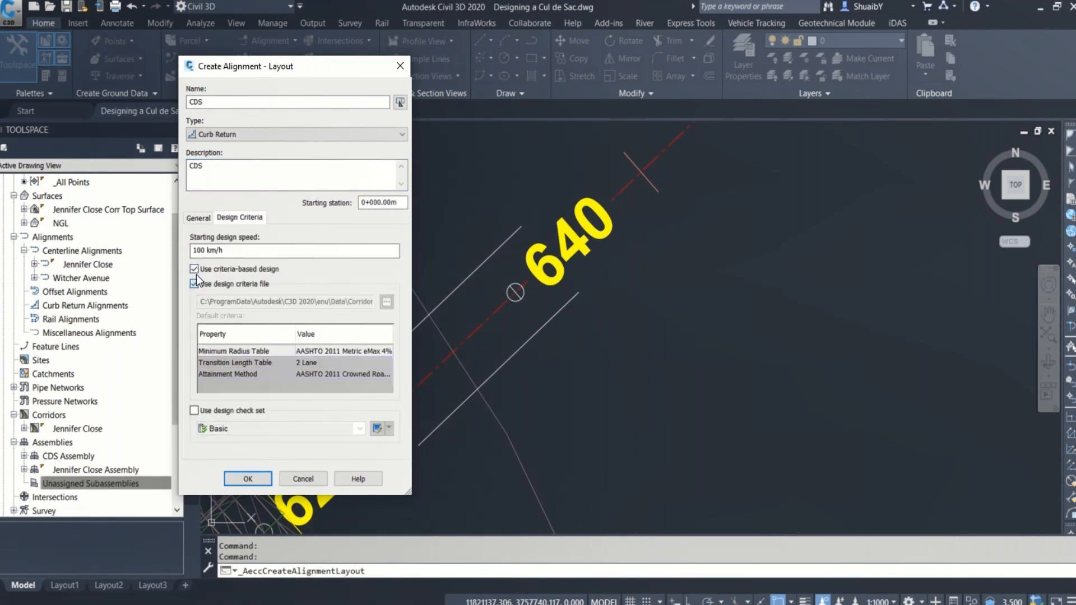
pyautogui.click(193, 269)
pyautogui.click(192, 222)
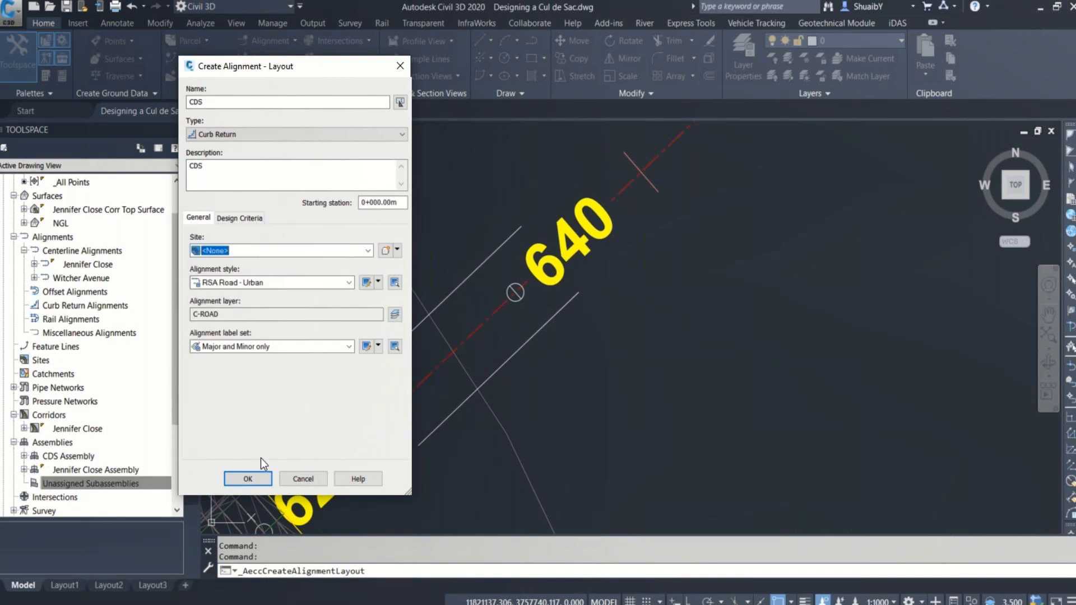
pyautogui.click(254, 479)
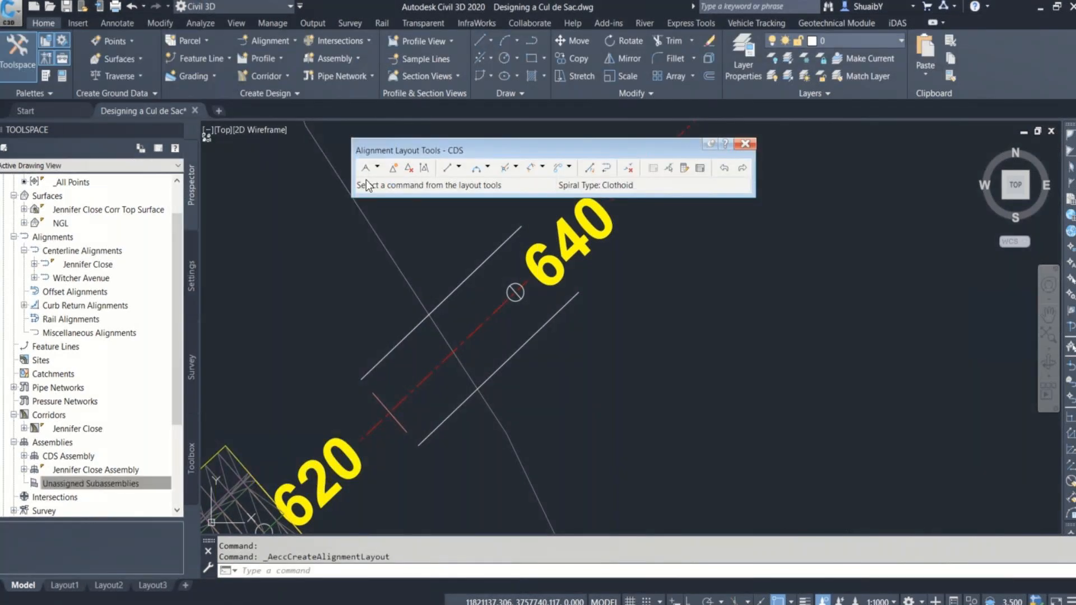
# Draw two fixed two-point lines over the parallel edge lines, northeastward along the northwest edge and back southwestward along the southeast edge
pyautogui.click(457, 167)
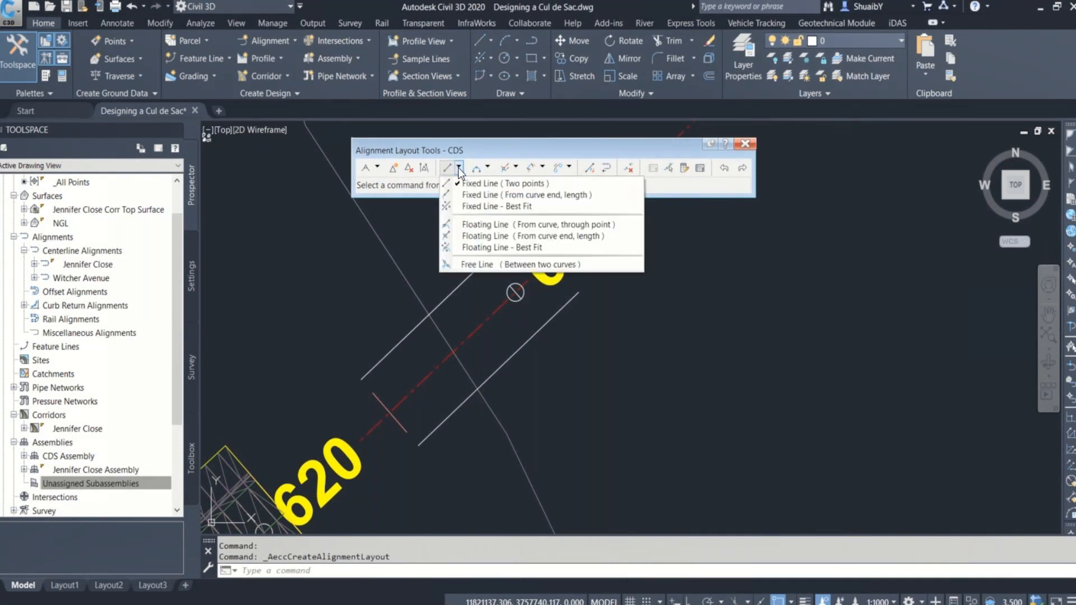
pyautogui.click(469, 183)
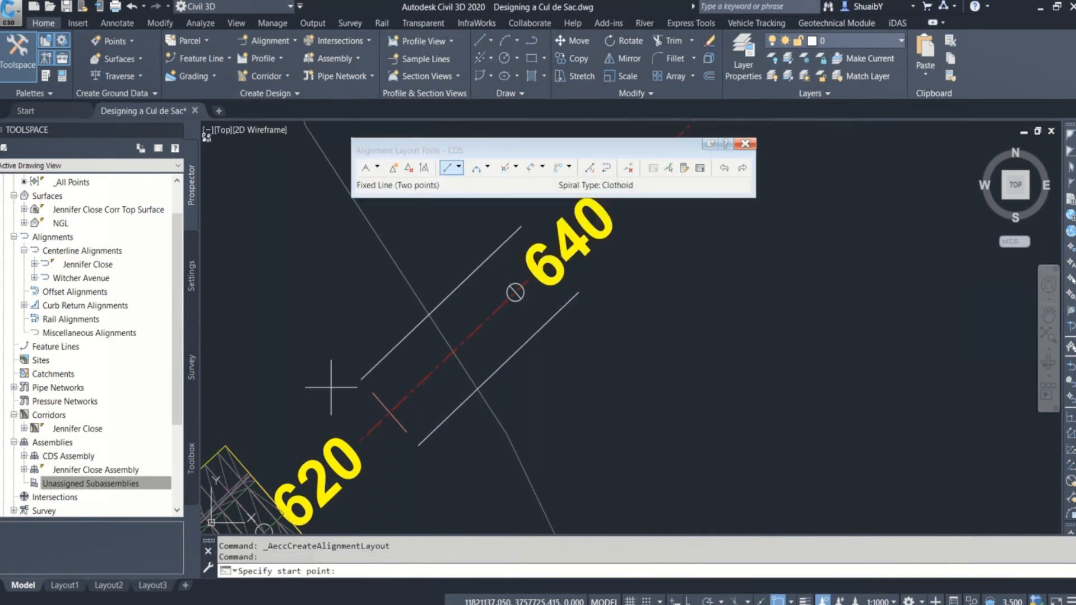
pyautogui.click(361, 380)
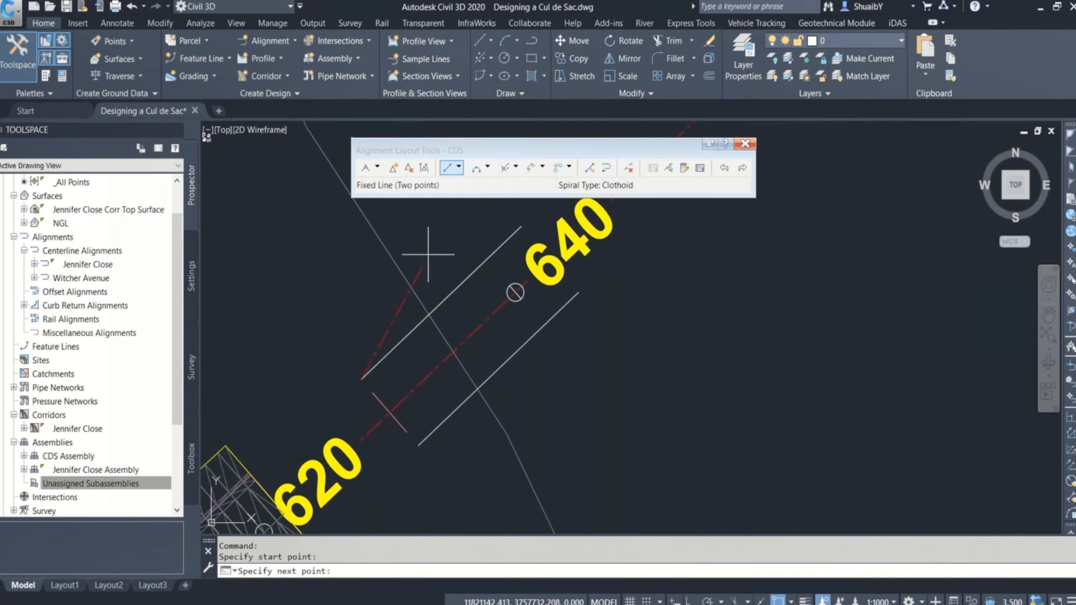
pyautogui.click(521, 225)
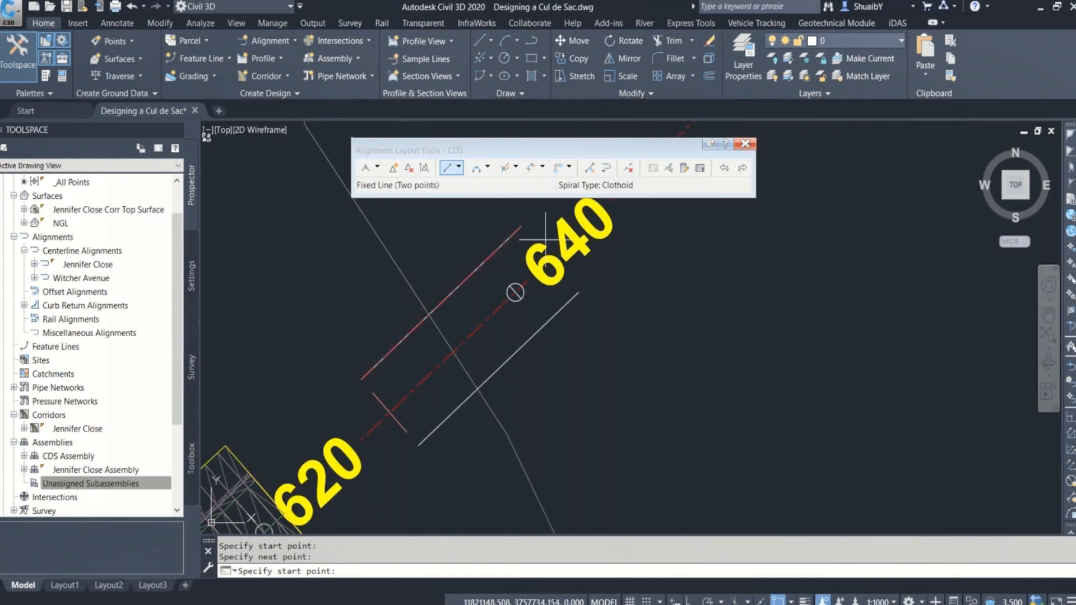
pyautogui.click(568, 307)
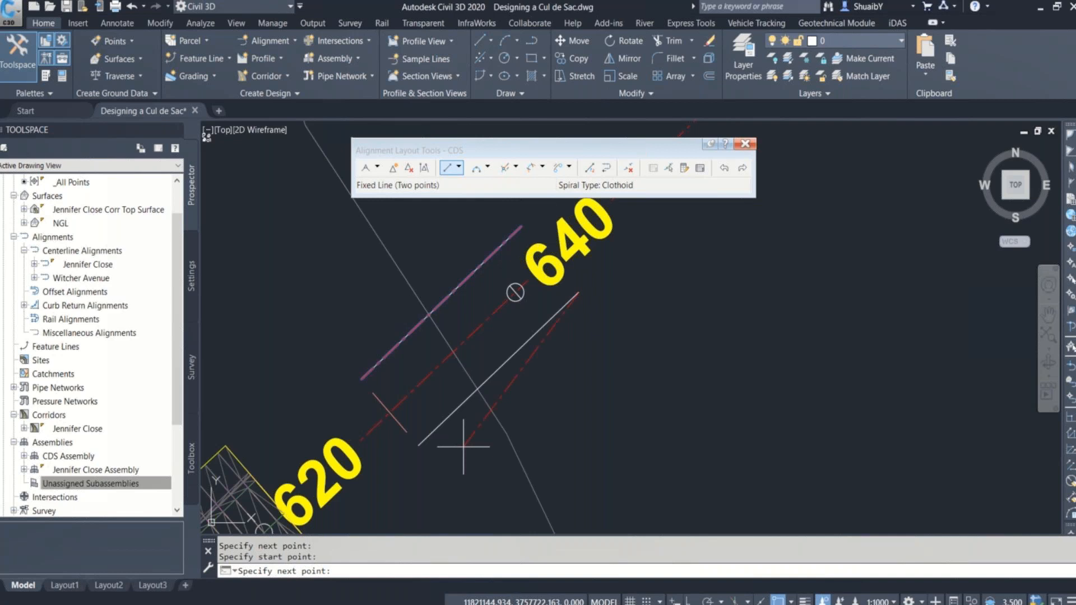
pyautogui.click(420, 445)
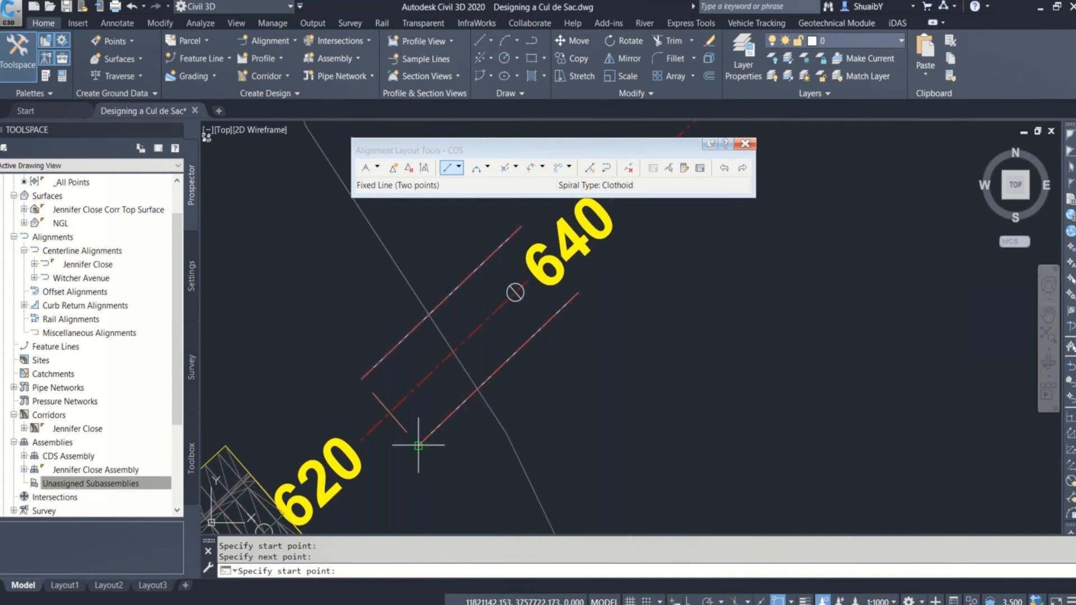
# Start a fixed curve by center point and radius, centered on the northeast end of the Jennifer Close centerline
pyautogui.scroll(-2, 454, 420)
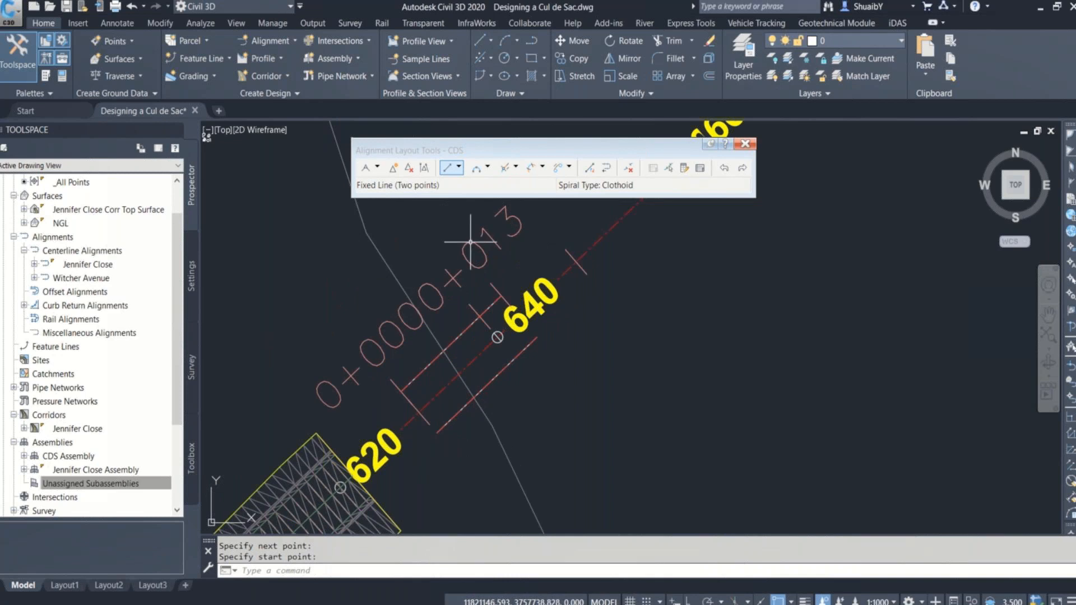
pyautogui.scroll(-2, 483, 314)
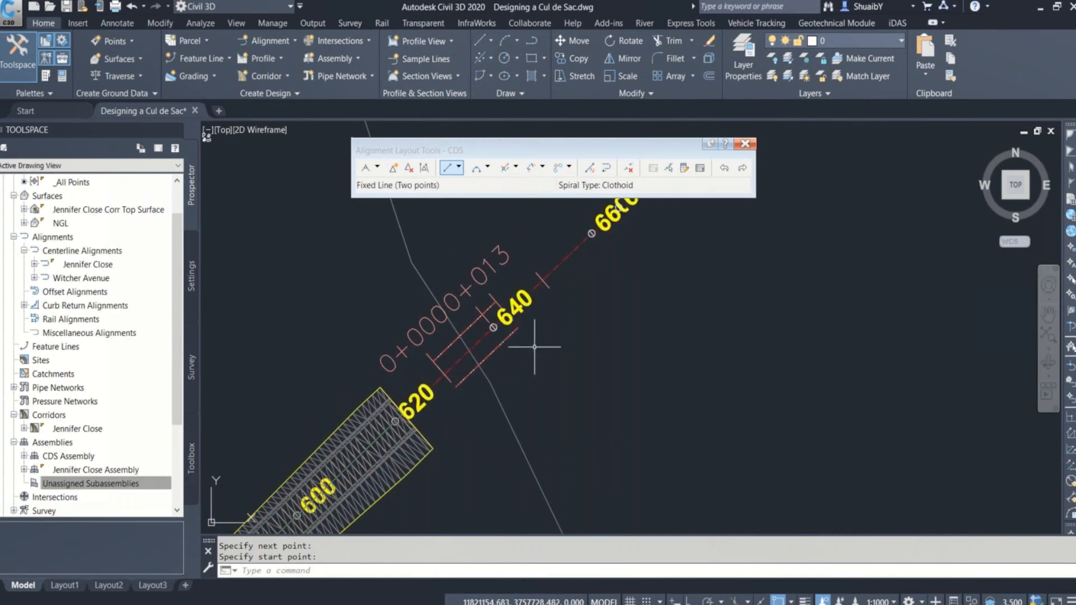
pyautogui.moveTo(489, 327); pyautogui.dragTo(388, 465, button='middle')
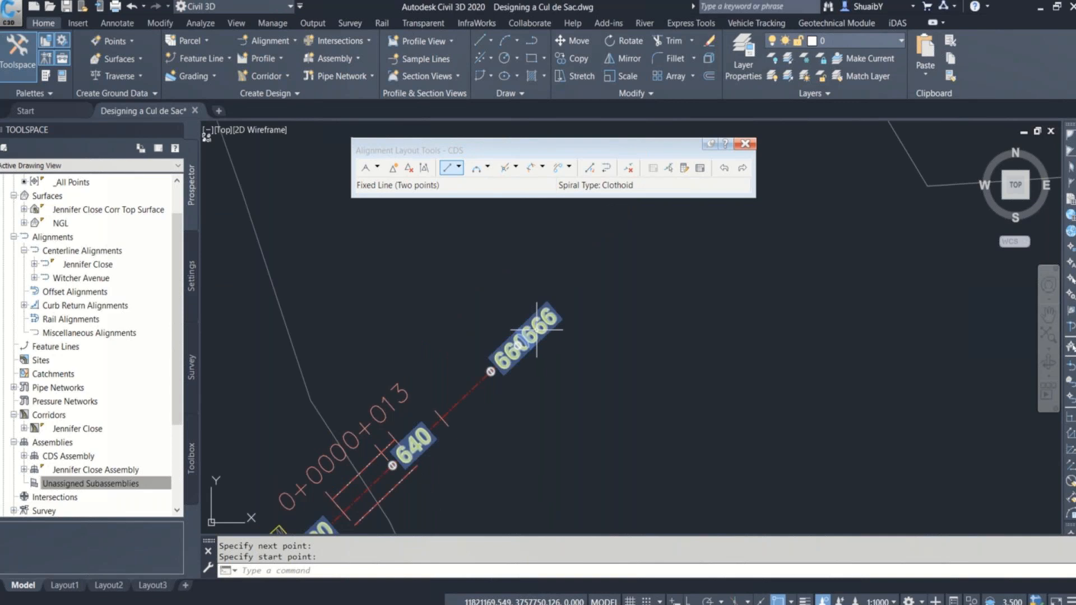
pyautogui.scroll(4, 504, 330)
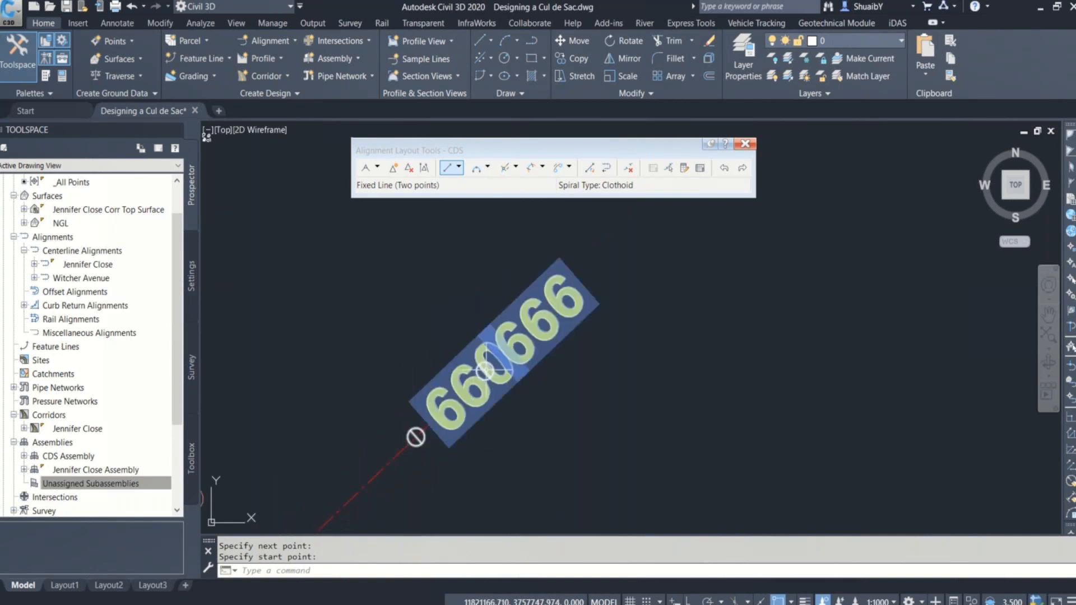
pyautogui.scroll(-2, 577, 276)
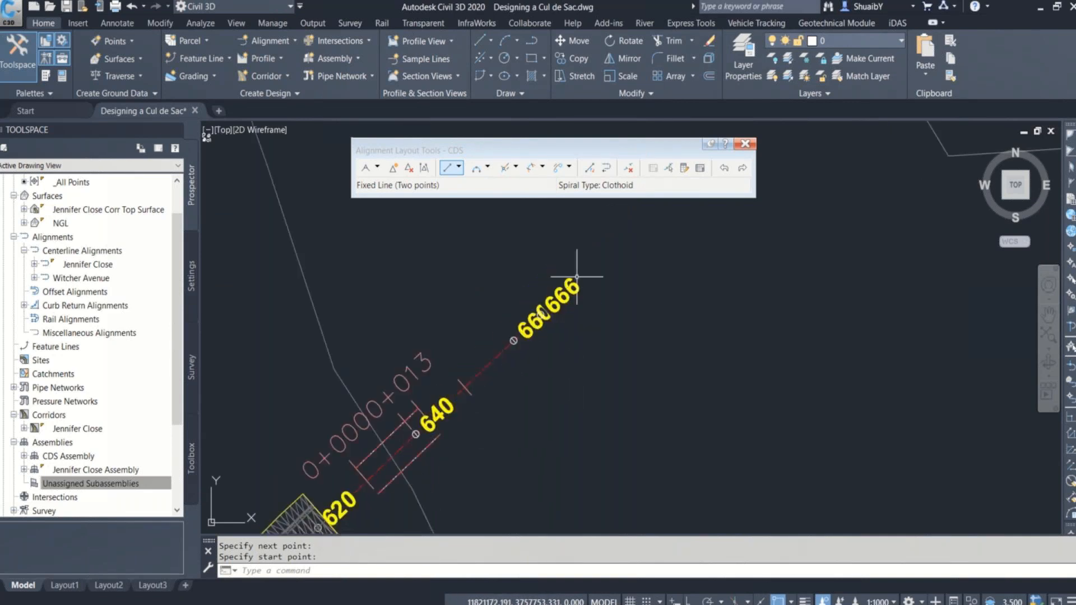
pyautogui.moveTo(577, 276); pyautogui.dragTo(655, 276, button='middle')
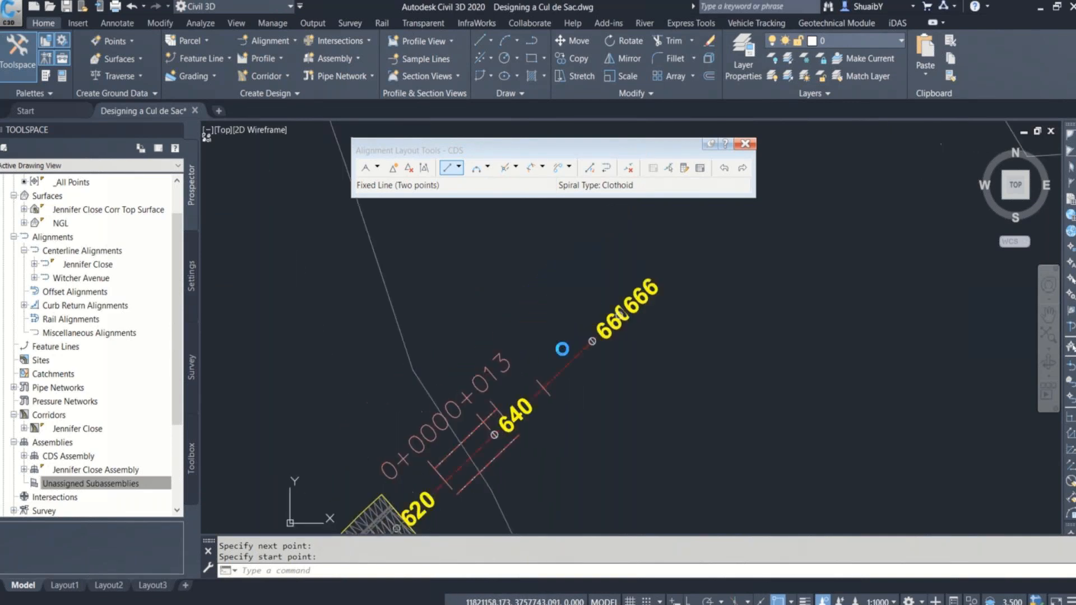
pyautogui.click(488, 166)
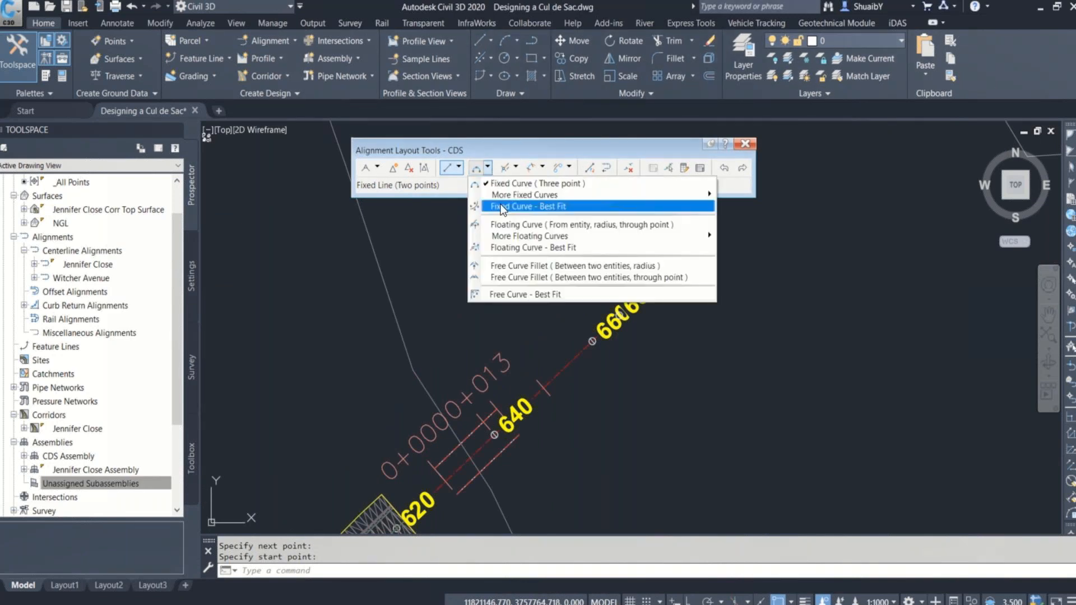
pyautogui.moveTo(505, 194)
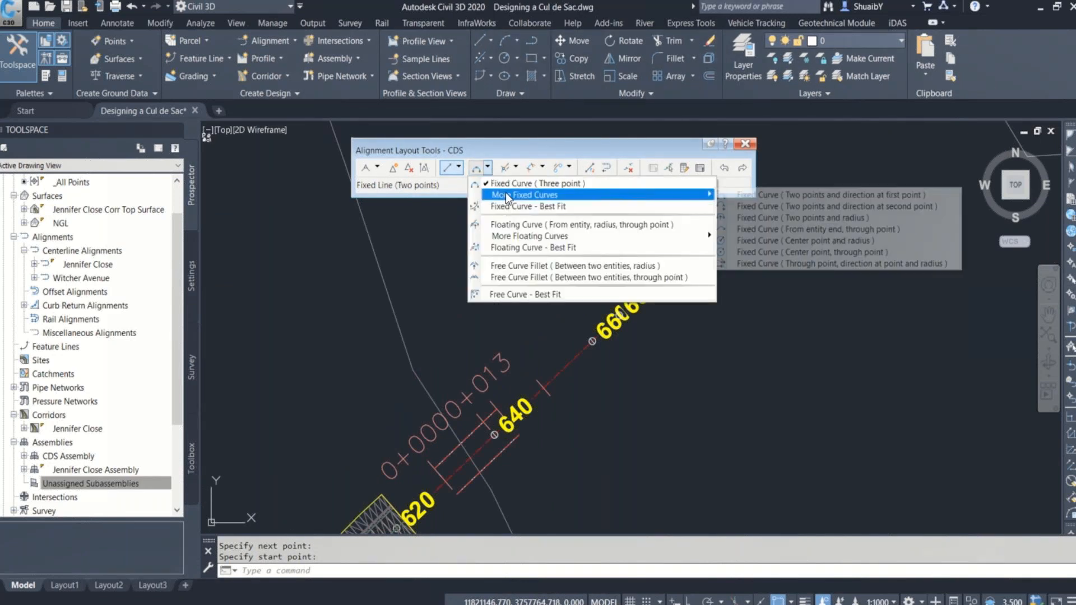
pyautogui.click(797, 242)
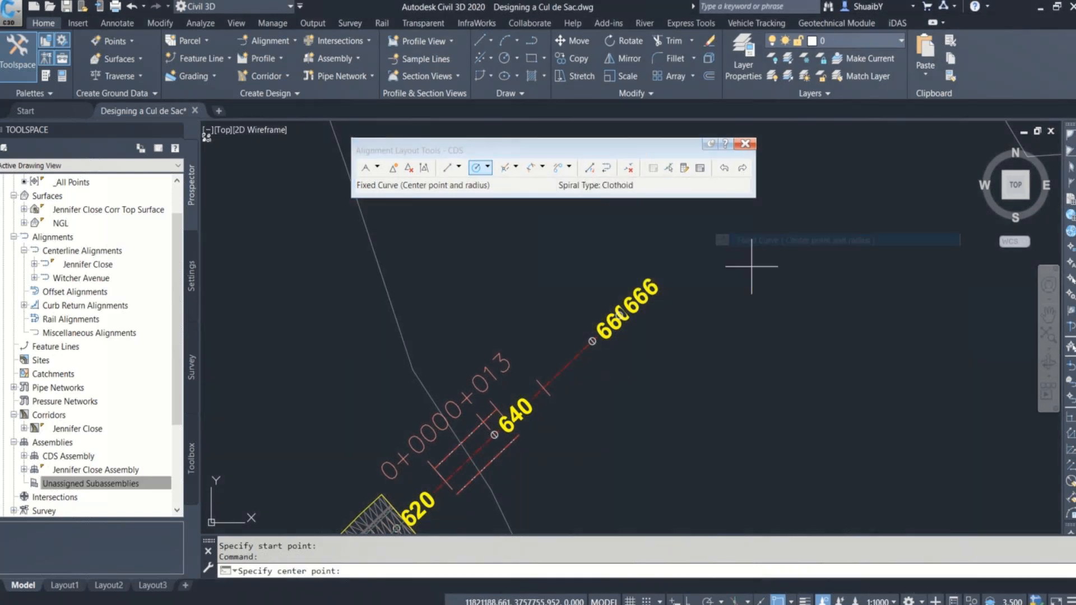
pyautogui.scroll(5, 647, 290)
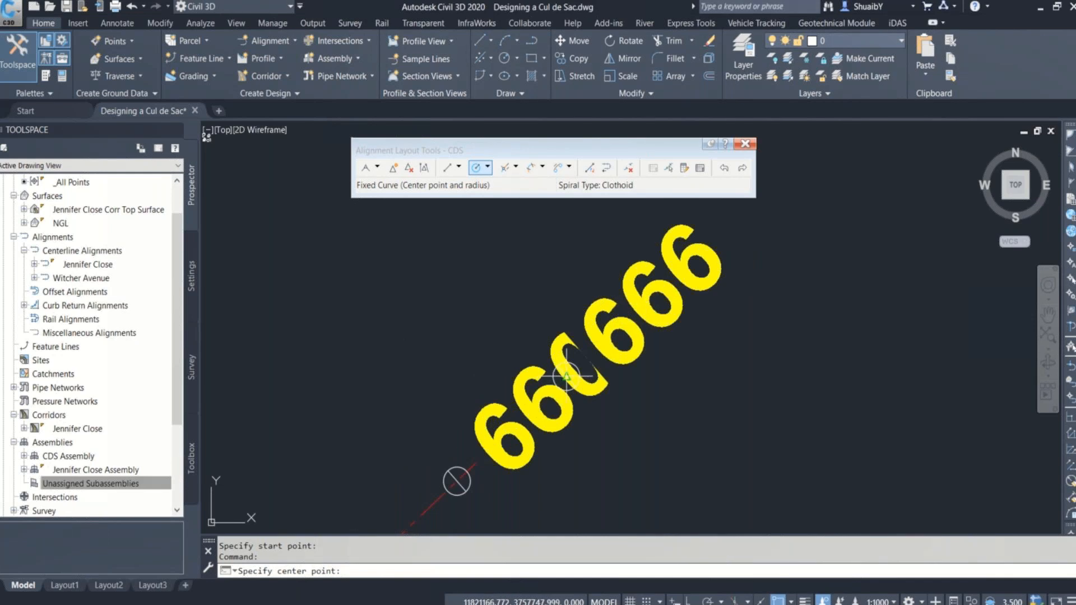
pyautogui.click(566, 377)
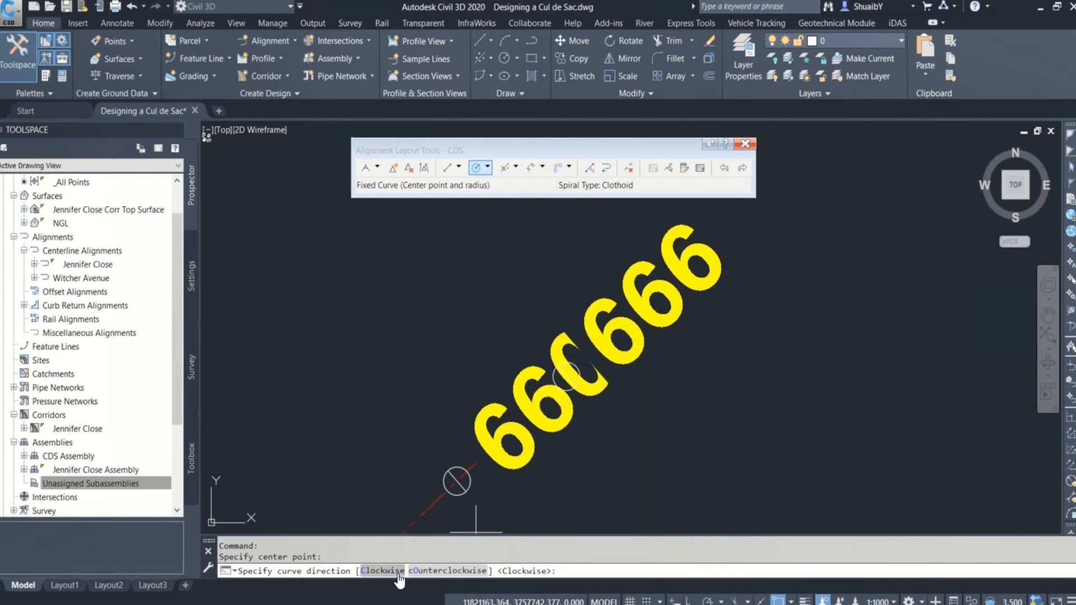
# Complete the fixed curve as a clockwise circle with a 15 m radius
pyautogui.scroll(-3, 476, 381)
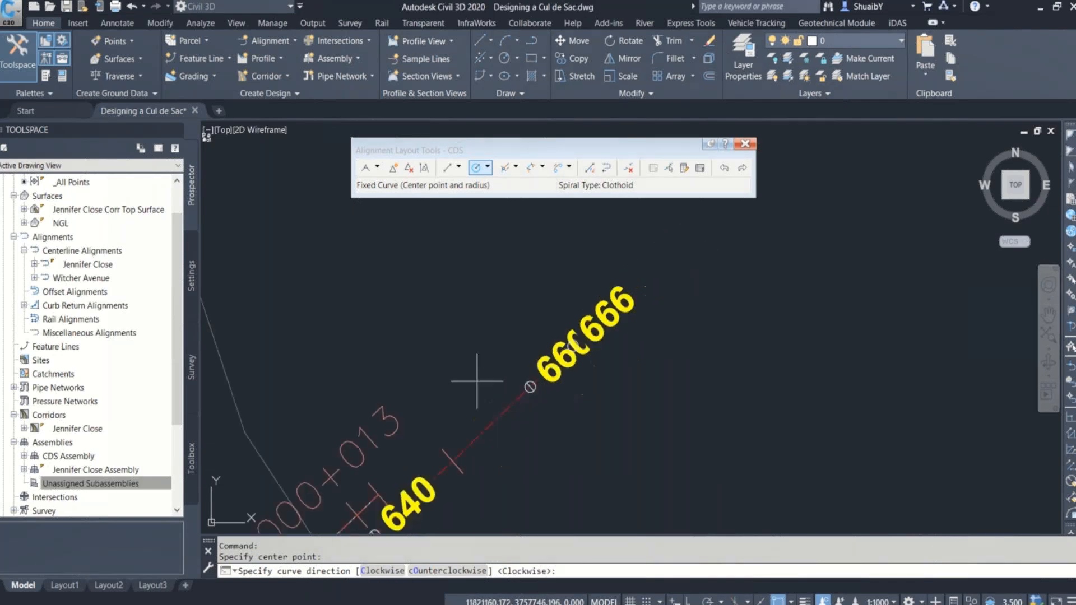
pyautogui.moveTo(477, 381); pyautogui.dragTo(622, 238, button='middle')
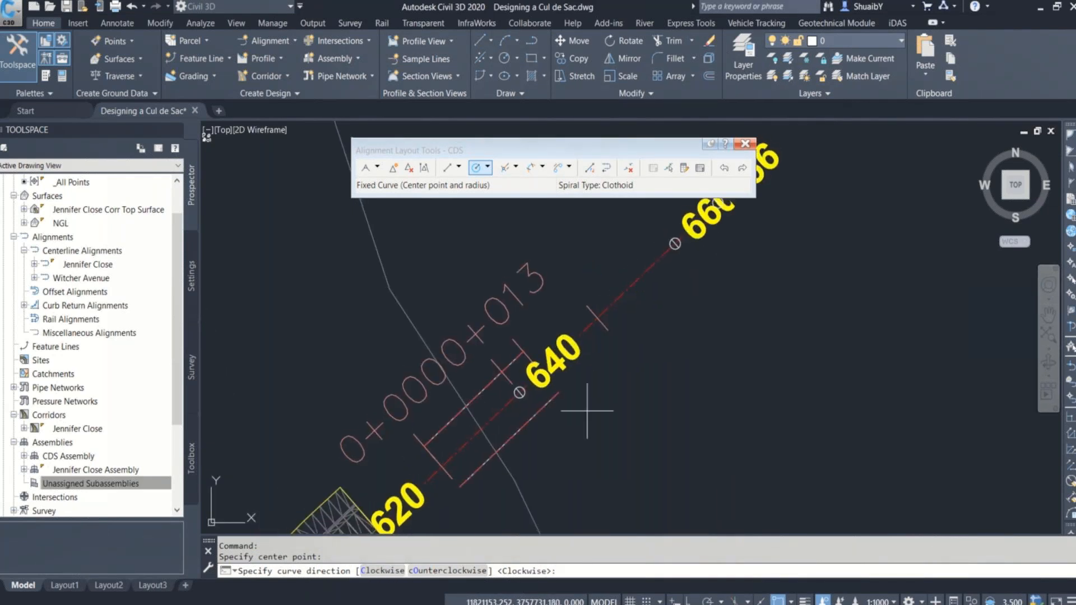
pyautogui.moveTo(651, 296)
pyautogui.mouseDown(button='middle')
pyautogui.moveTo(627, 336)
pyautogui.moveTo(459, 496)
pyautogui.moveTo(482, 453)
pyautogui.moveTo(579, 382)
pyautogui.mouseUp(button='middle')
pyautogui.scroll(2, 460, 477)
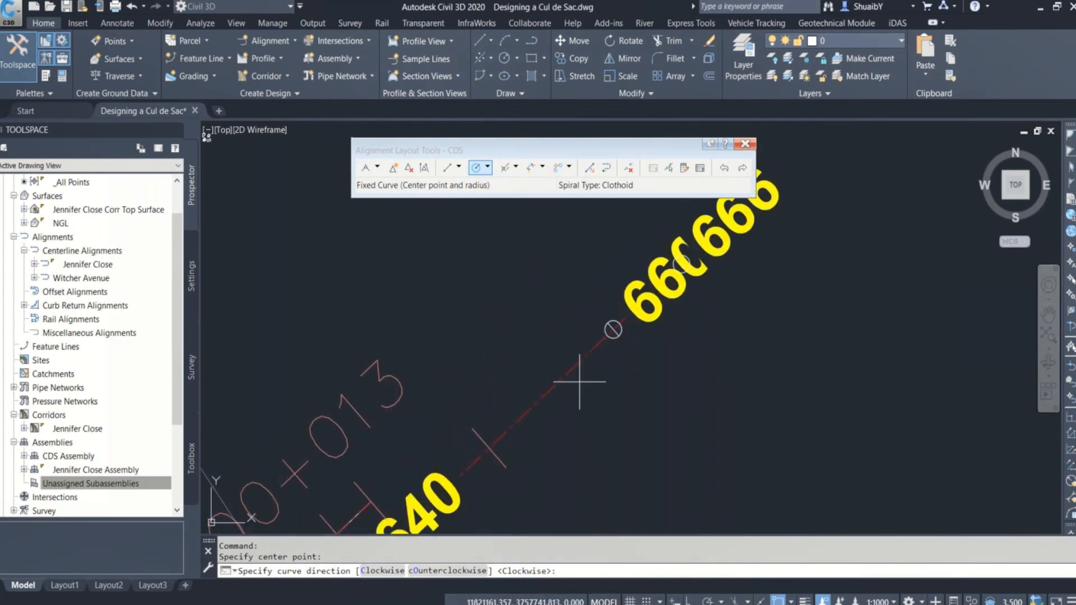
pyautogui.click(382, 570)
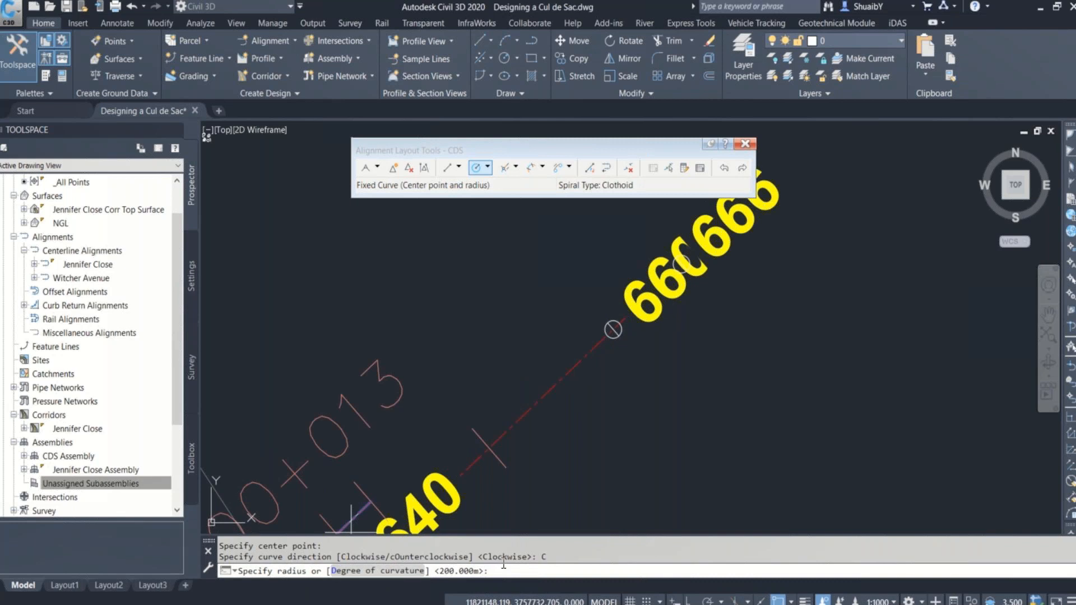
pyautogui.write('15')
pyautogui.press('Return')
pyautogui.scroll(-3, 644, 362)
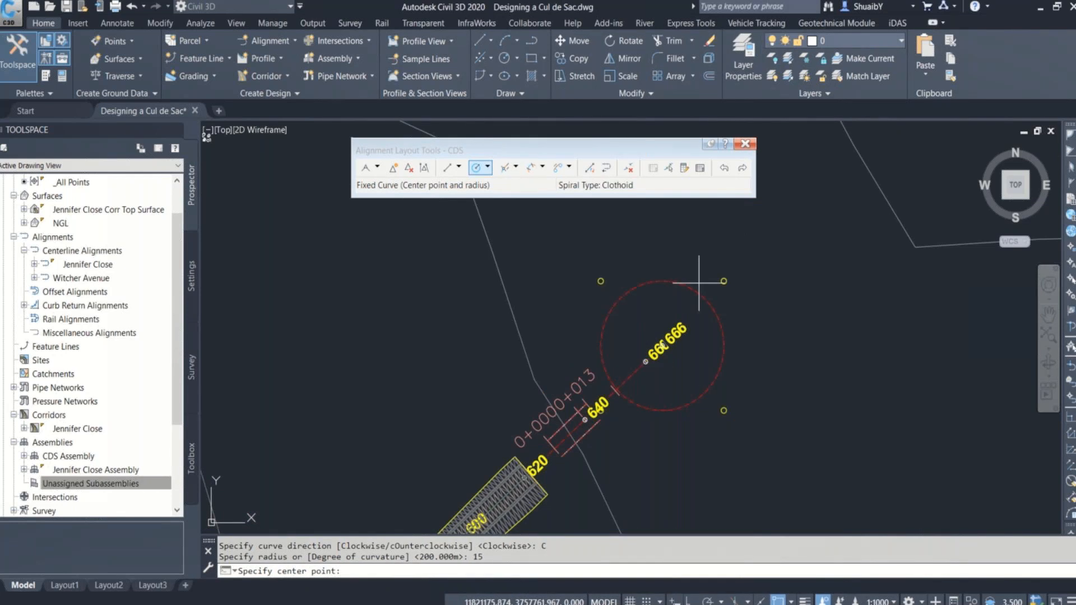
# Add a free curve fillet from the northwest alignment line to the circle, less than 180, reverse, with a 15 m radius
pyautogui.scroll(2, 569, 420)
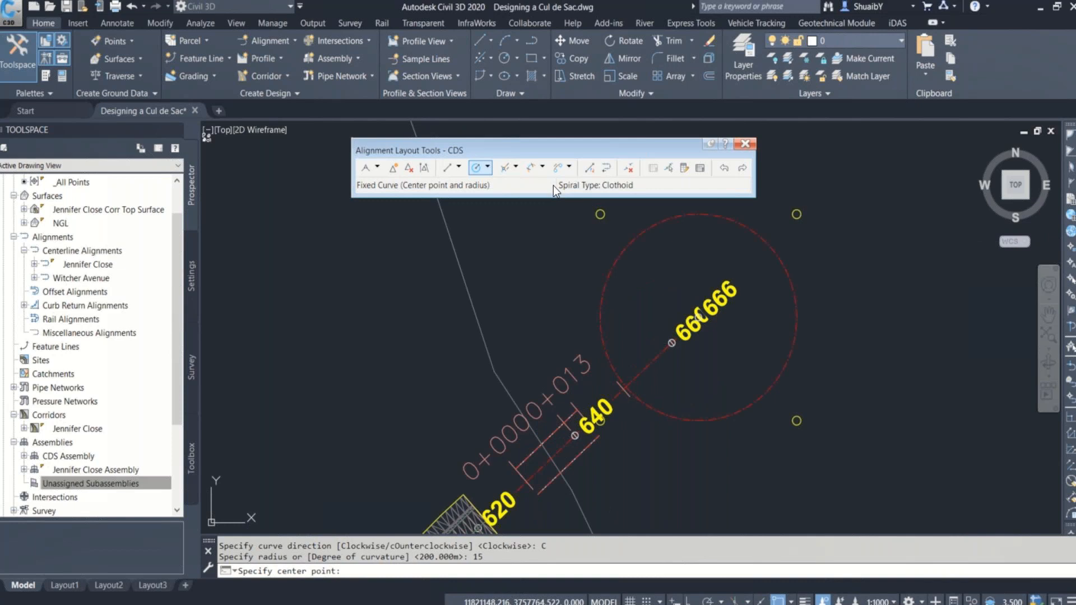
pyautogui.click(489, 168)
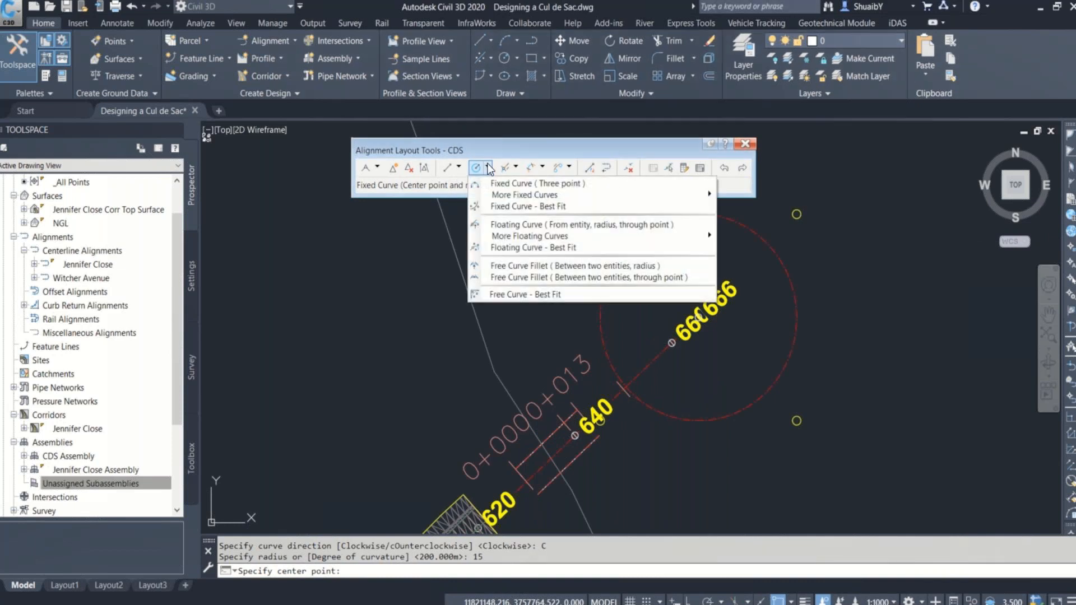
pyautogui.click(532, 268)
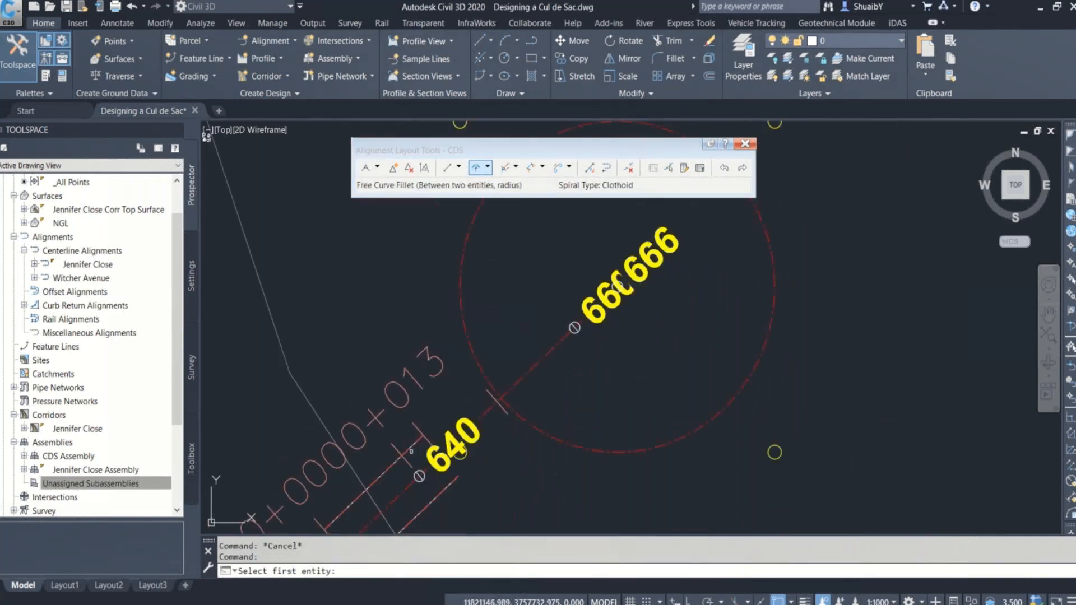
pyautogui.click(413, 447)
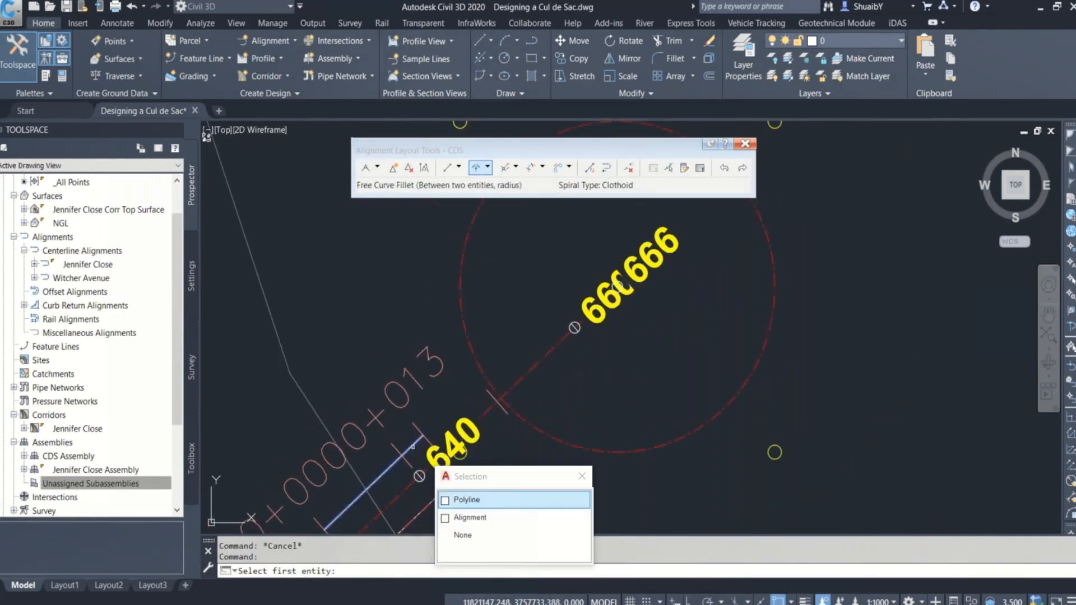
pyautogui.click(469, 517)
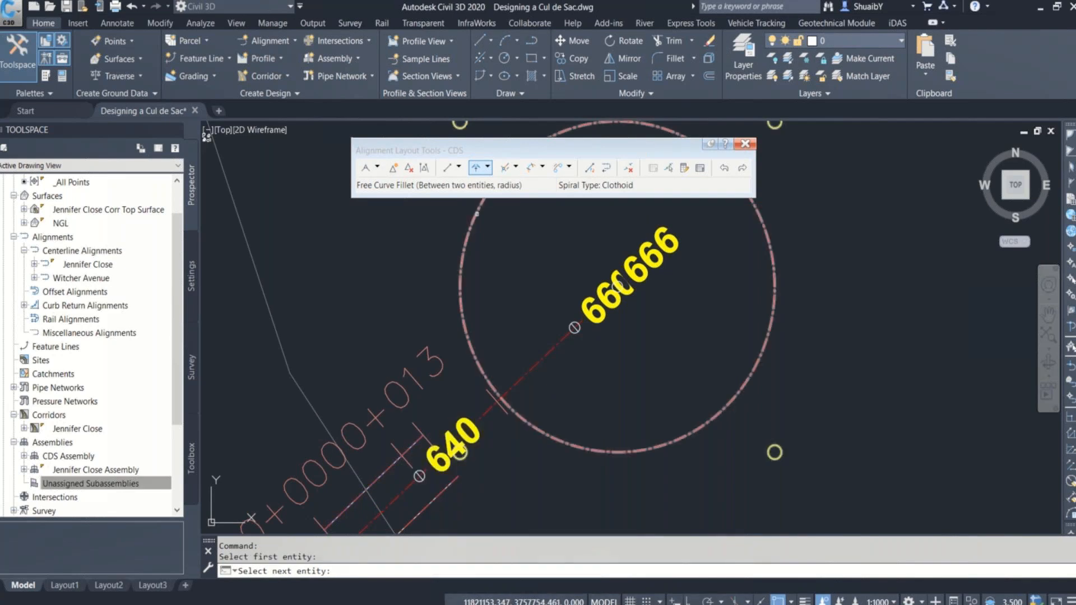
pyautogui.click(477, 213)
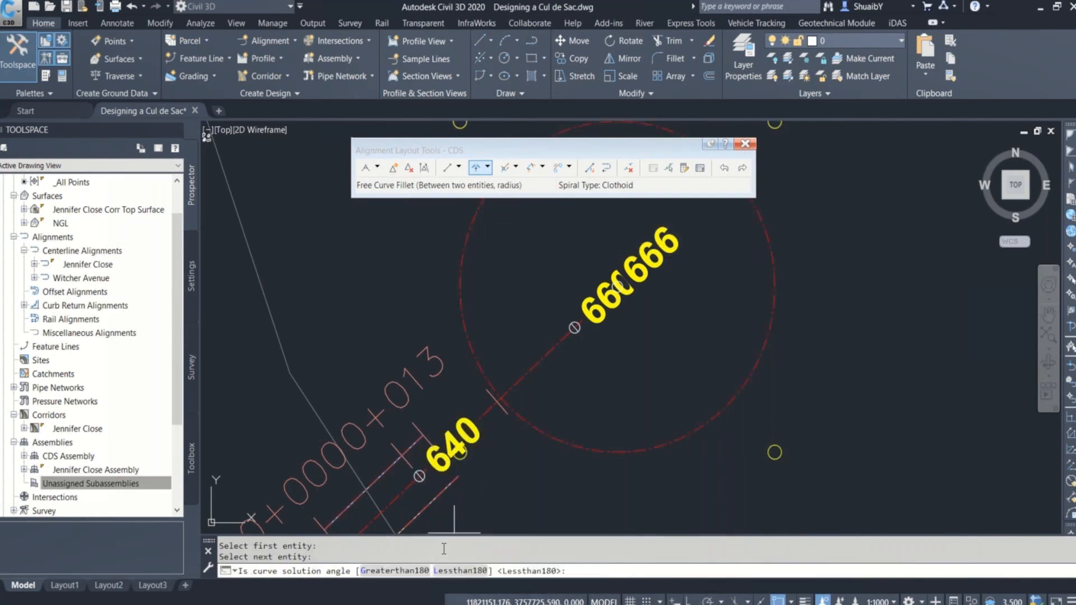
pyautogui.click(447, 575)
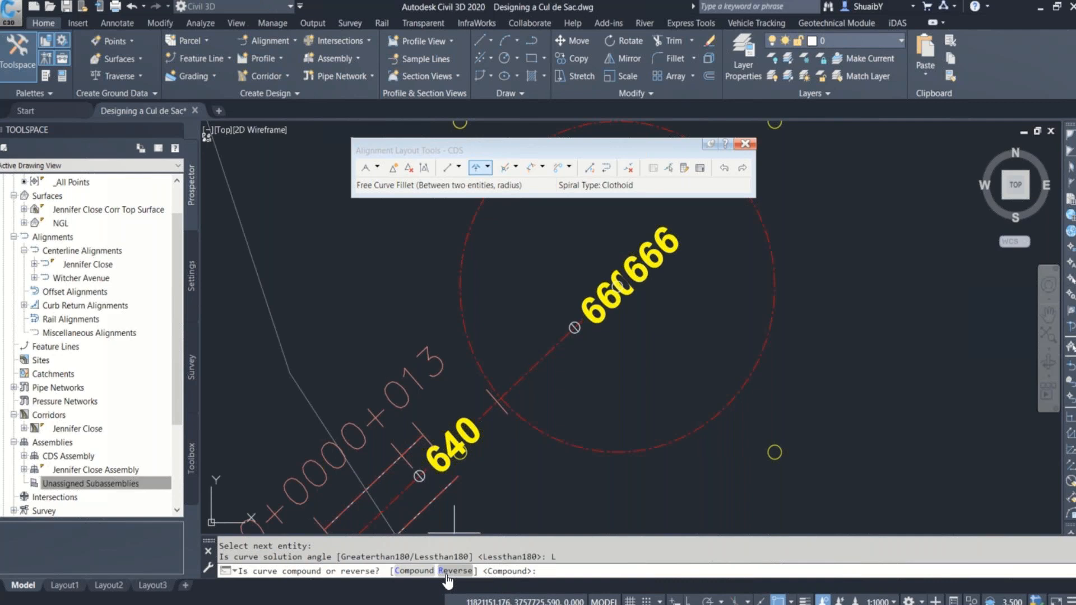
pyautogui.click(447, 574)
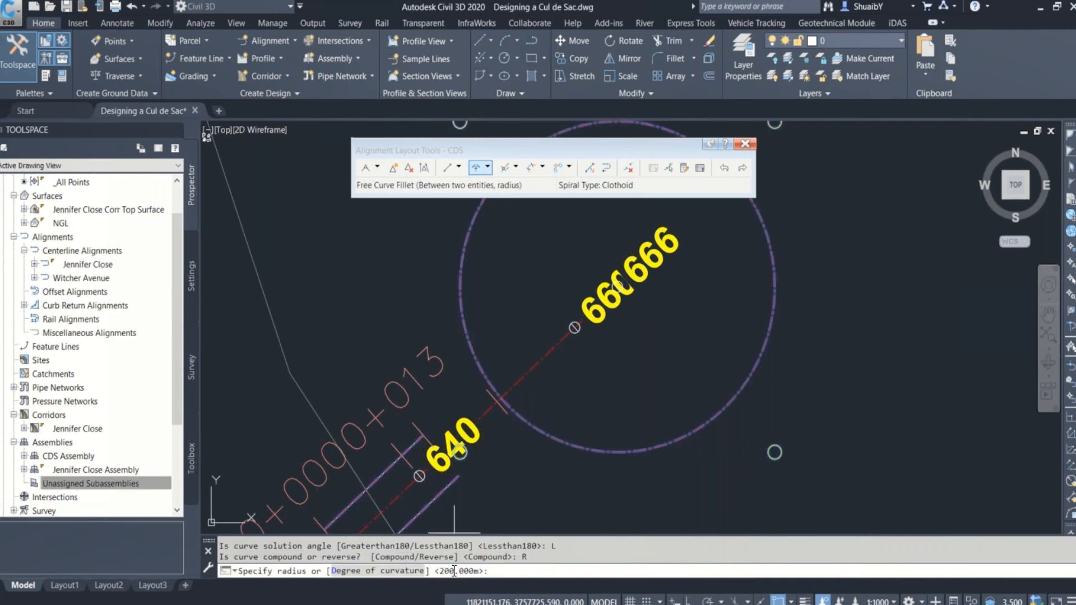
pyautogui.write('15')
pyautogui.press('Return')
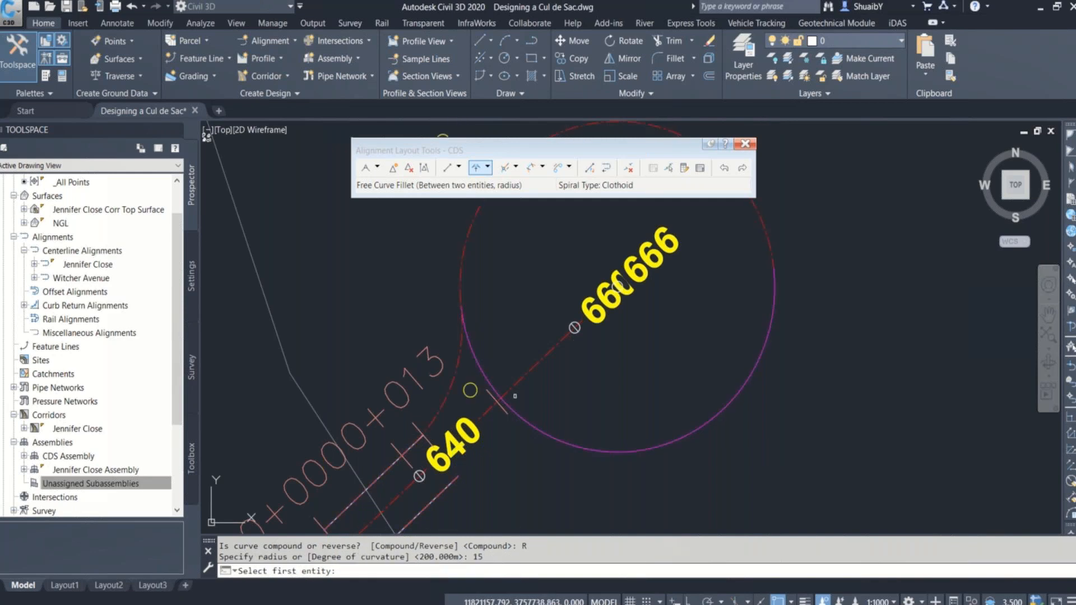
# Add a free curve fillet from the circle to the southeast alignment line, less than 180, reverse, radius 15 m, and end the command
pyautogui.scroll(-2, 515, 396)
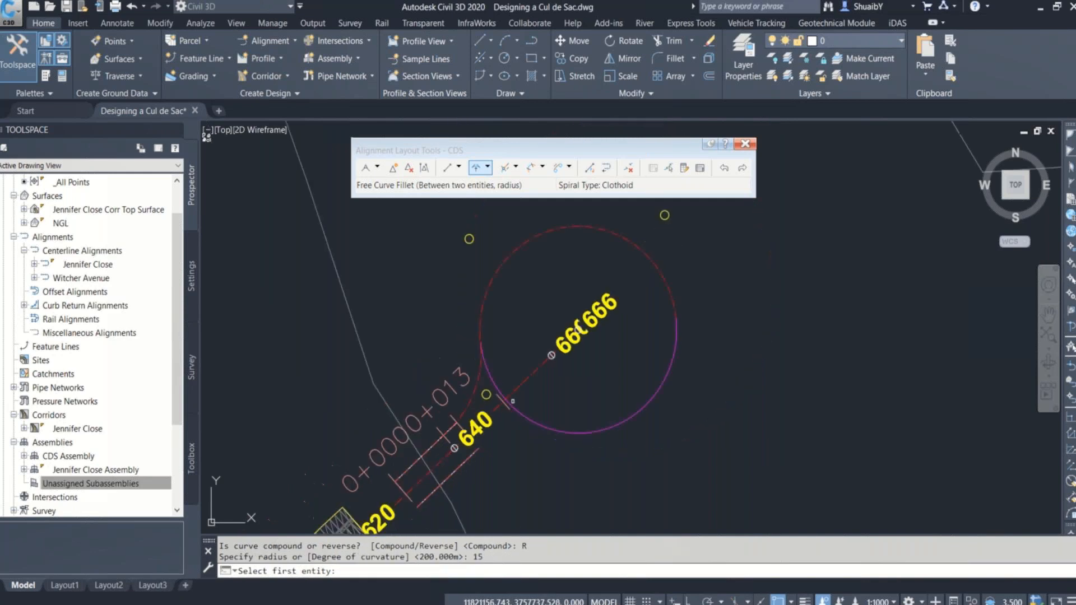
pyautogui.click(570, 229)
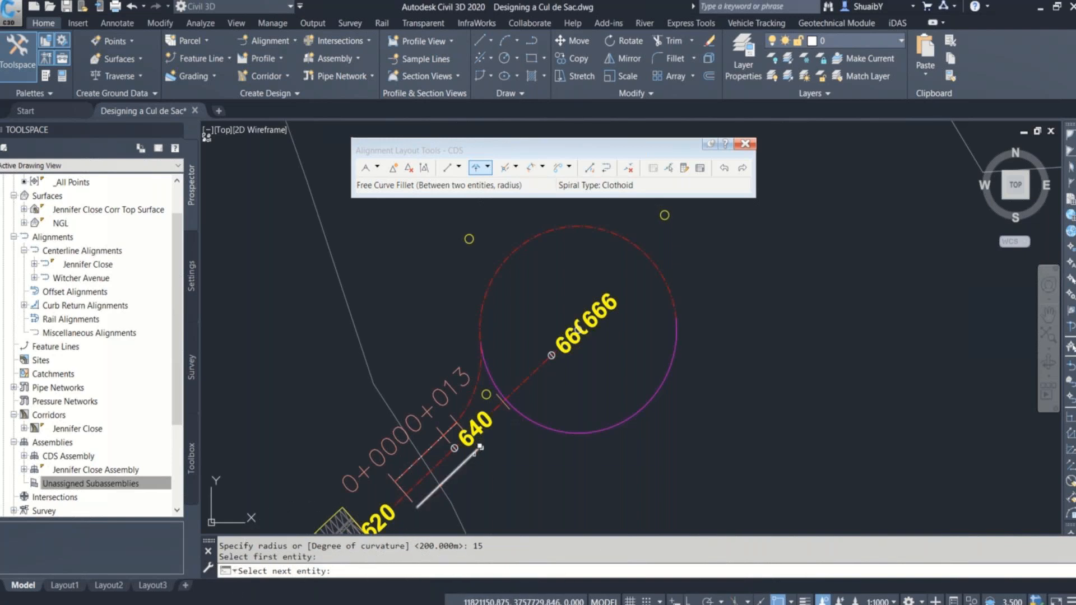
pyautogui.click(480, 447)
pyautogui.click(534, 520)
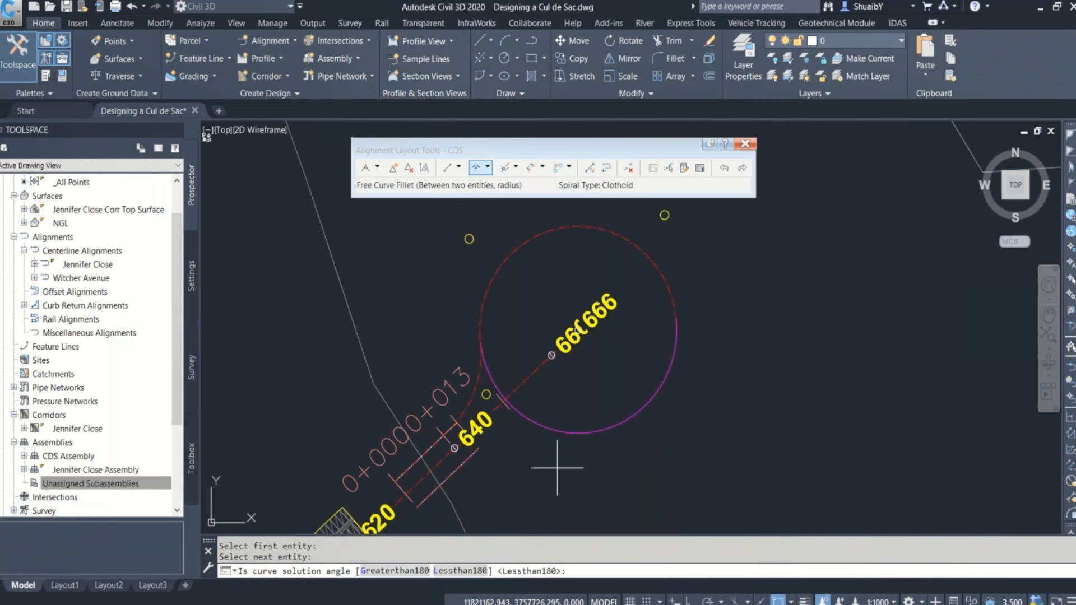
pyautogui.press('Return')
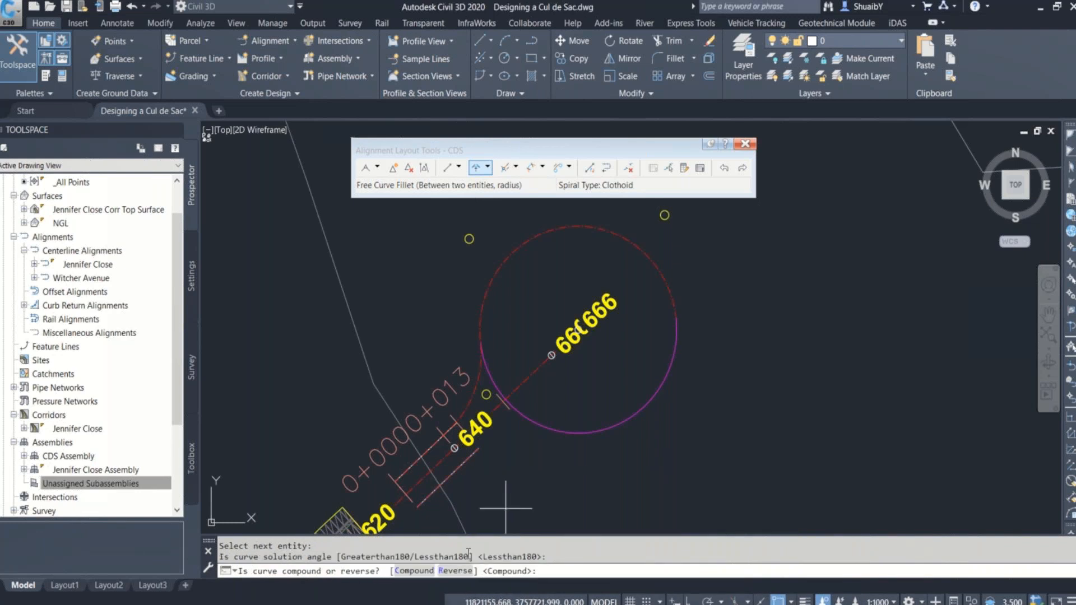
pyautogui.click(455, 571)
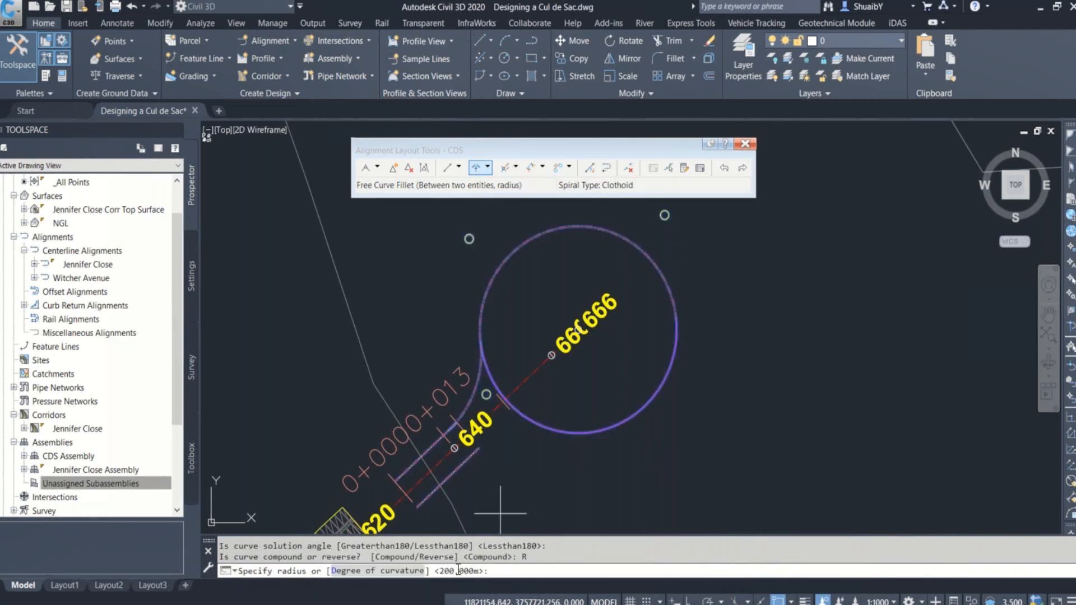
pyautogui.write('15')
pyautogui.press('Return')
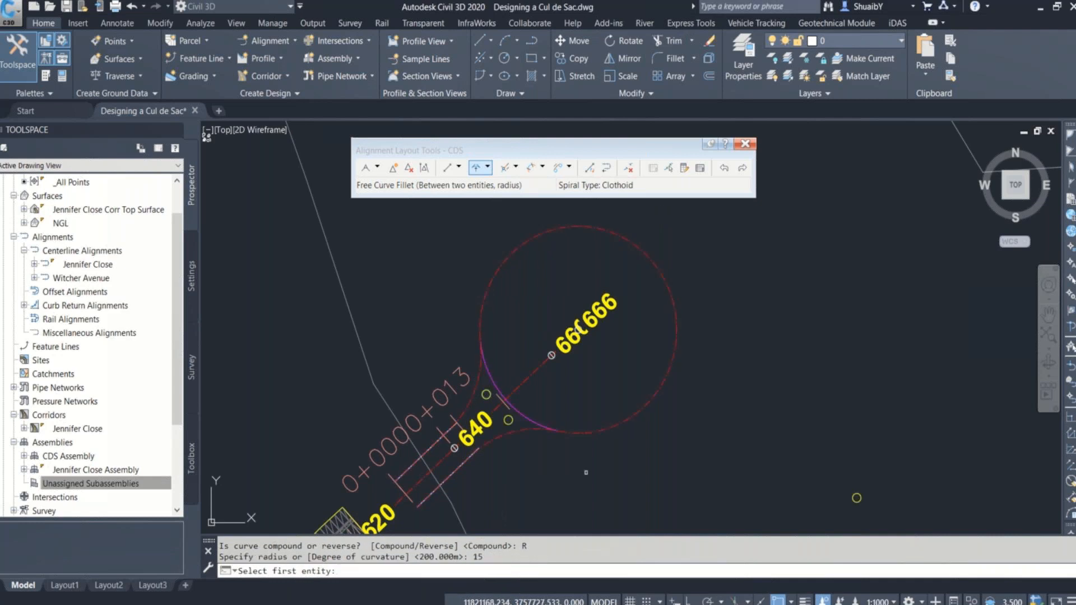
pyautogui.press('Escape')
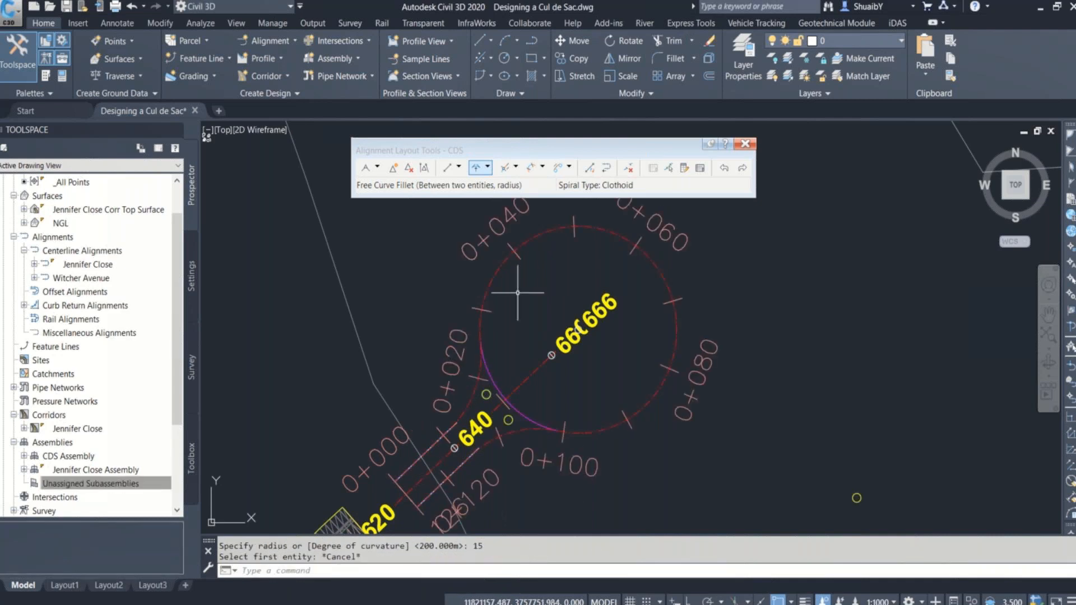
pyautogui.moveTo(605, 284); pyautogui.dragTo(601, 296, button='middle')
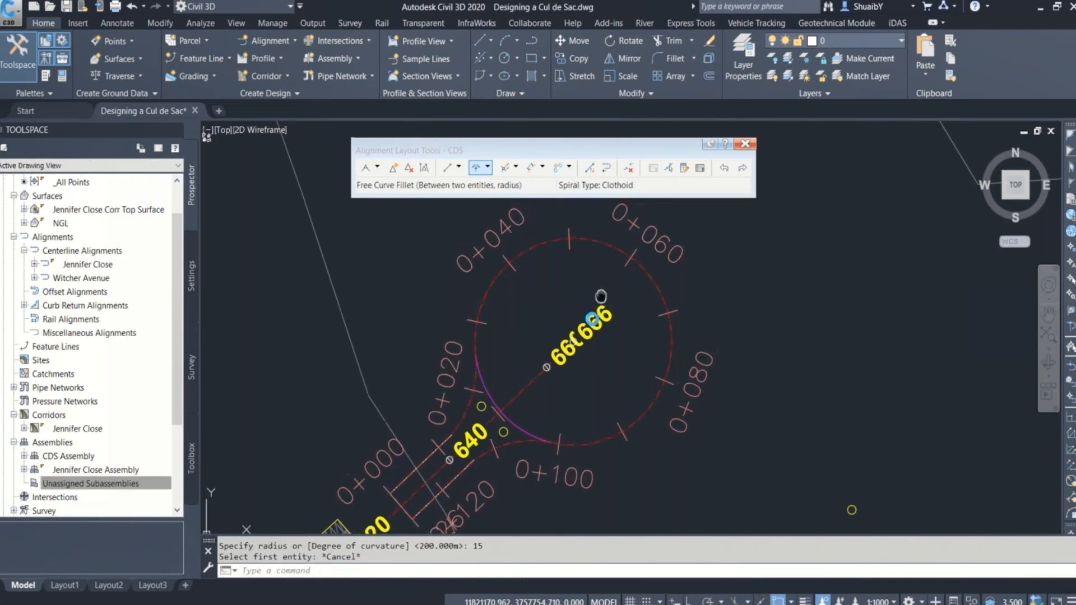
pyautogui.scroll(-2, 599, 298)
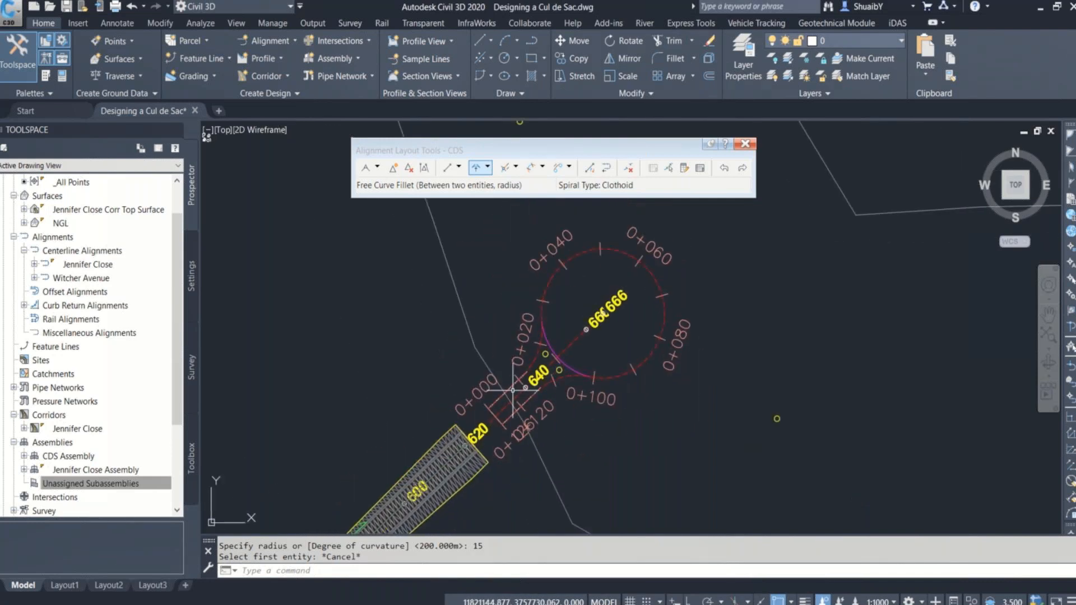
pyautogui.scroll(5, 517, 349)
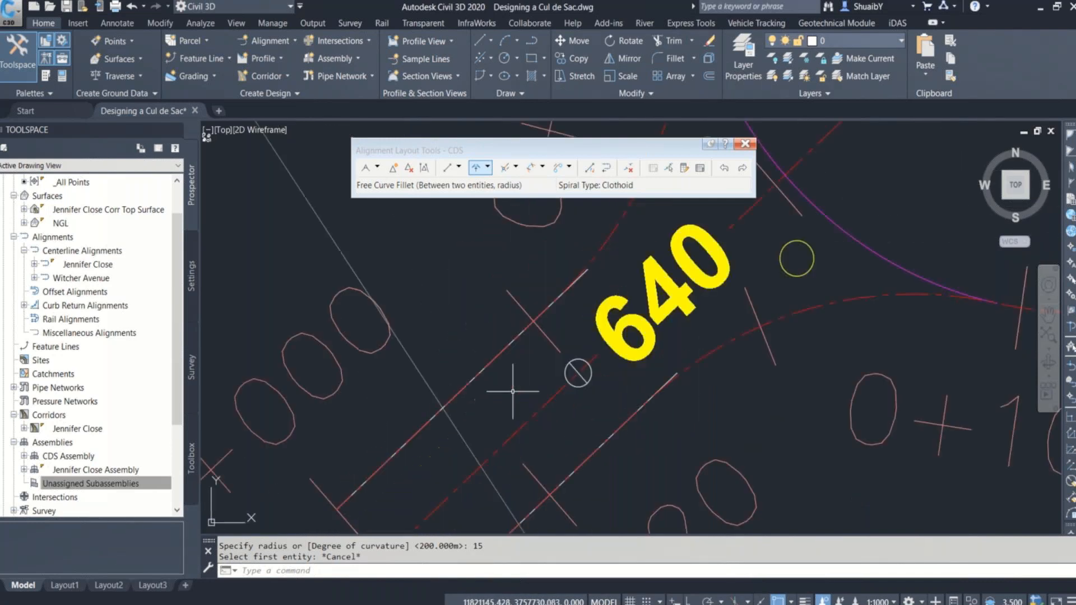
# Select the guide line under the northwest straight alignment segment, add its similar counterpart on the southeast side, and erase both
pyautogui.click(518, 348)
pyautogui.click(587, 415)
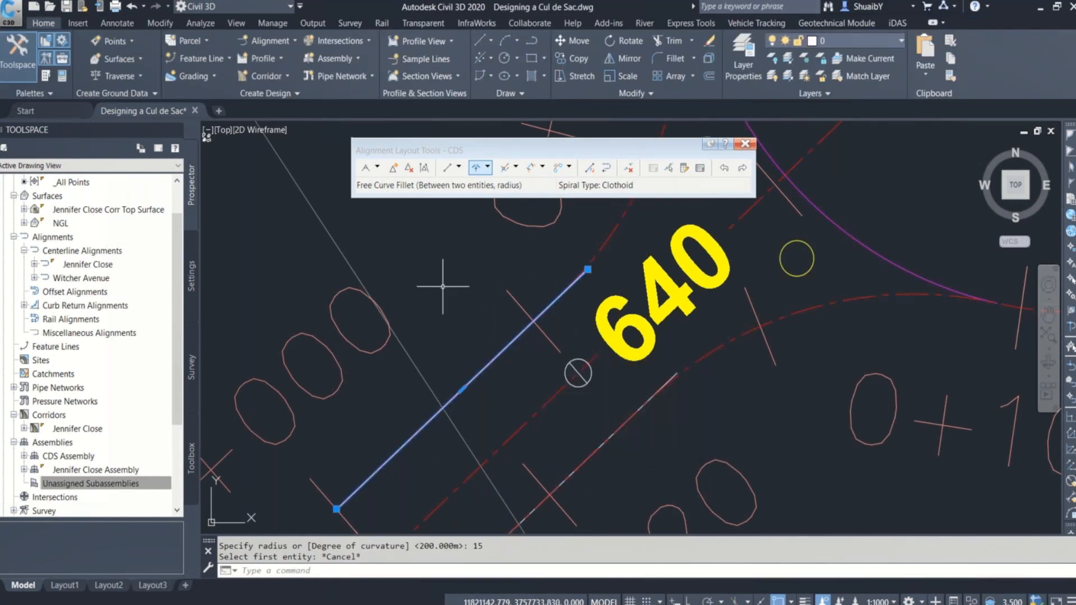
pyautogui.rightClick(443, 523)
pyautogui.click(530, 516)
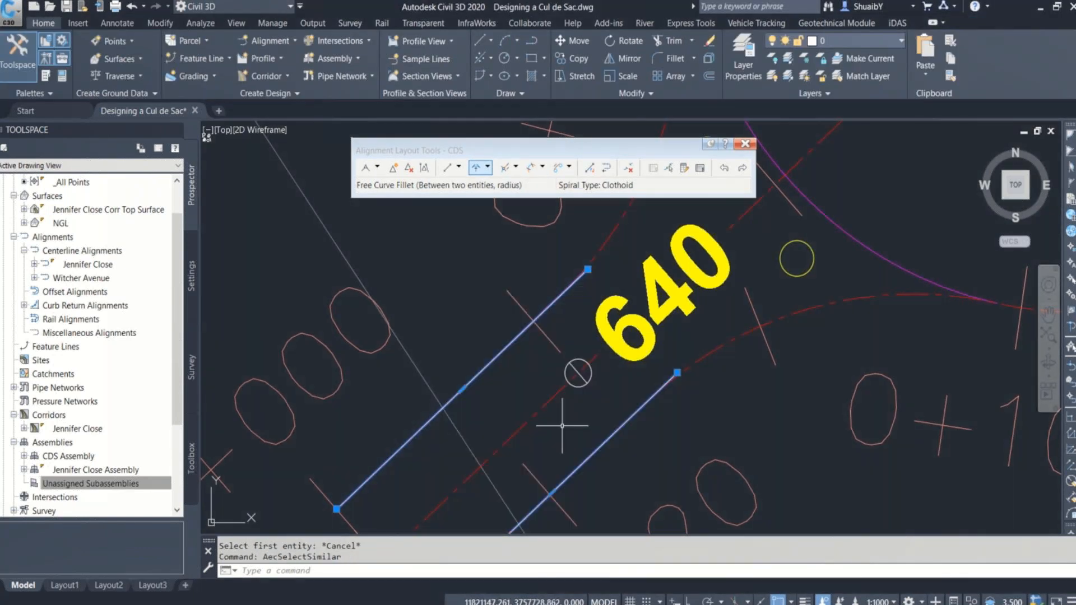
pyautogui.press('Delete')
pyautogui.scroll(-3, 562, 426)
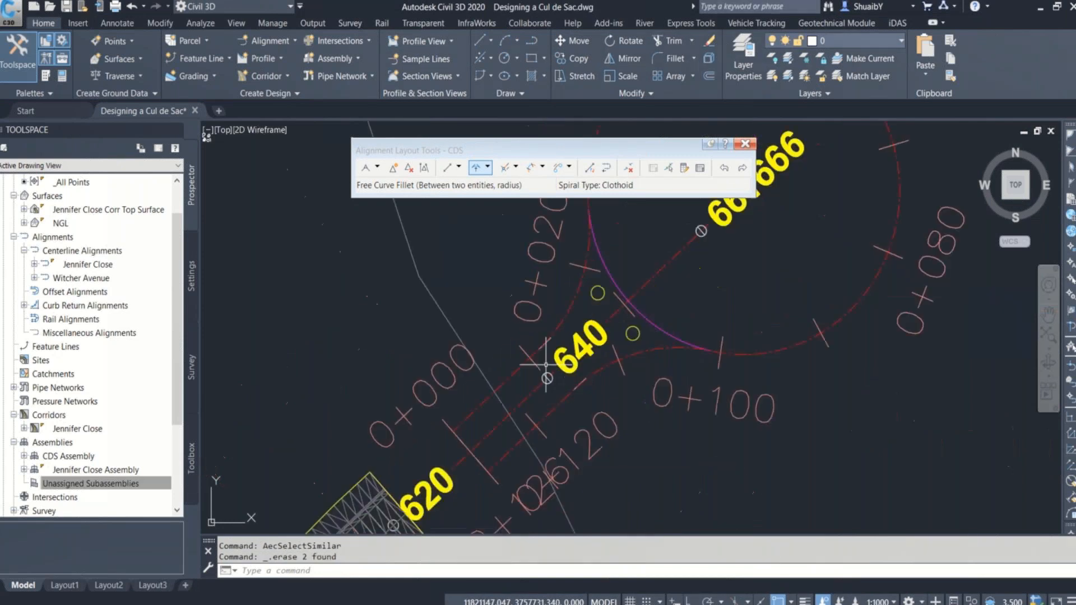
pyautogui.scroll(-2, 641, 317)
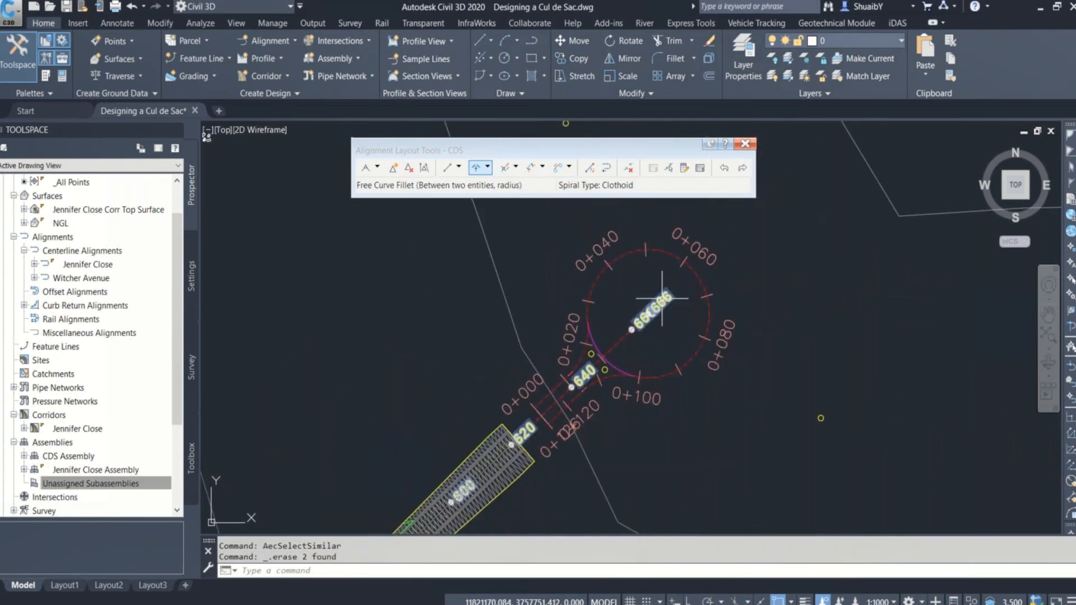
# Stretch the northeast end of the Jennifer Close corridor to where the CDS alignment's straight segments begin
pyautogui.scroll(2, 510, 444)
pyautogui.scroll(2, 501, 408)
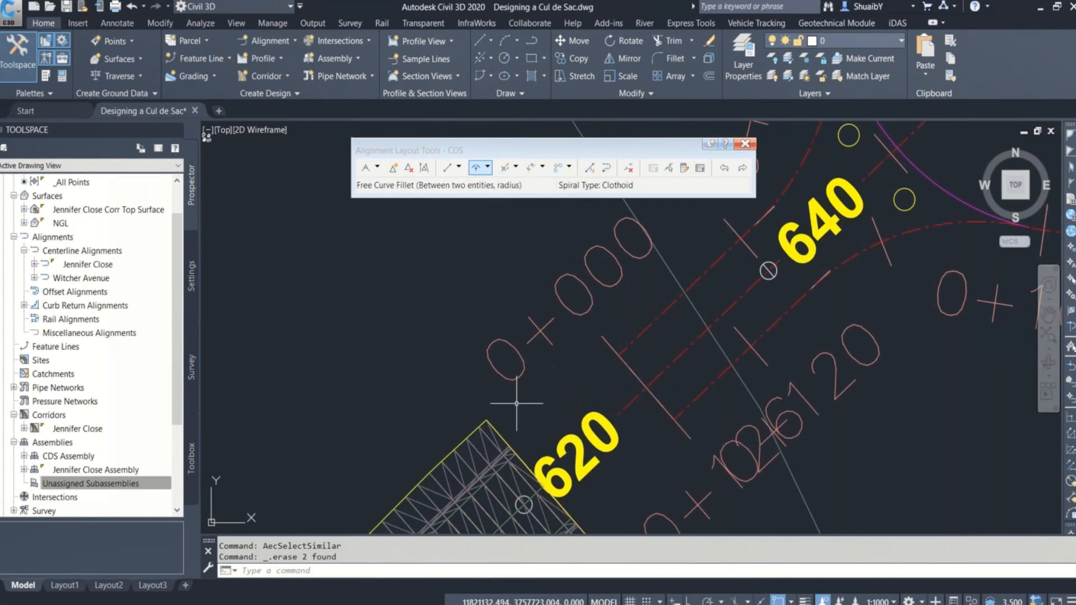
pyautogui.click(518, 467)
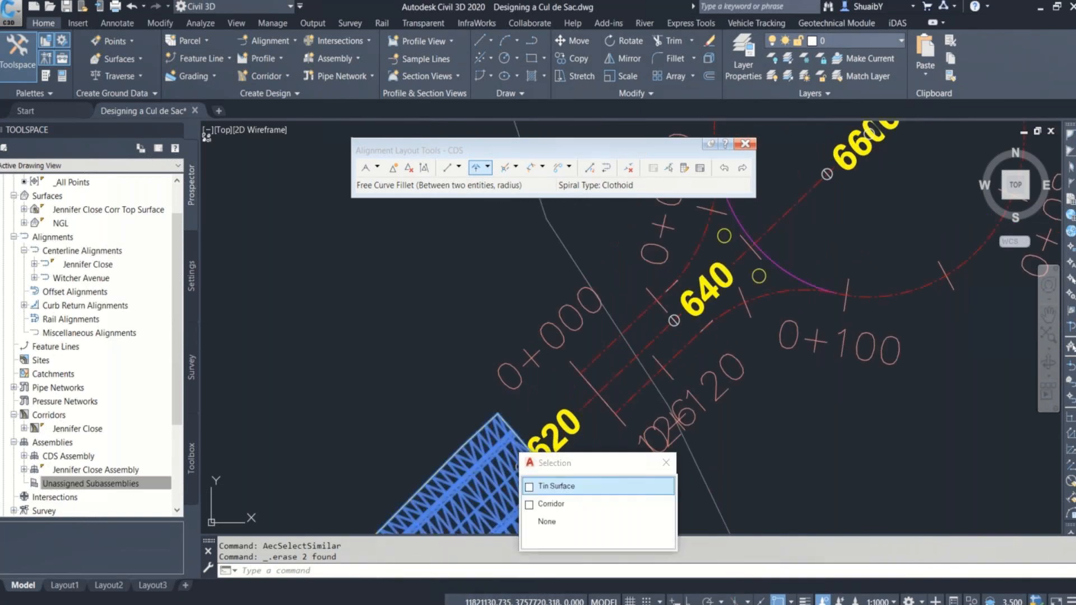
pyautogui.click(569, 503)
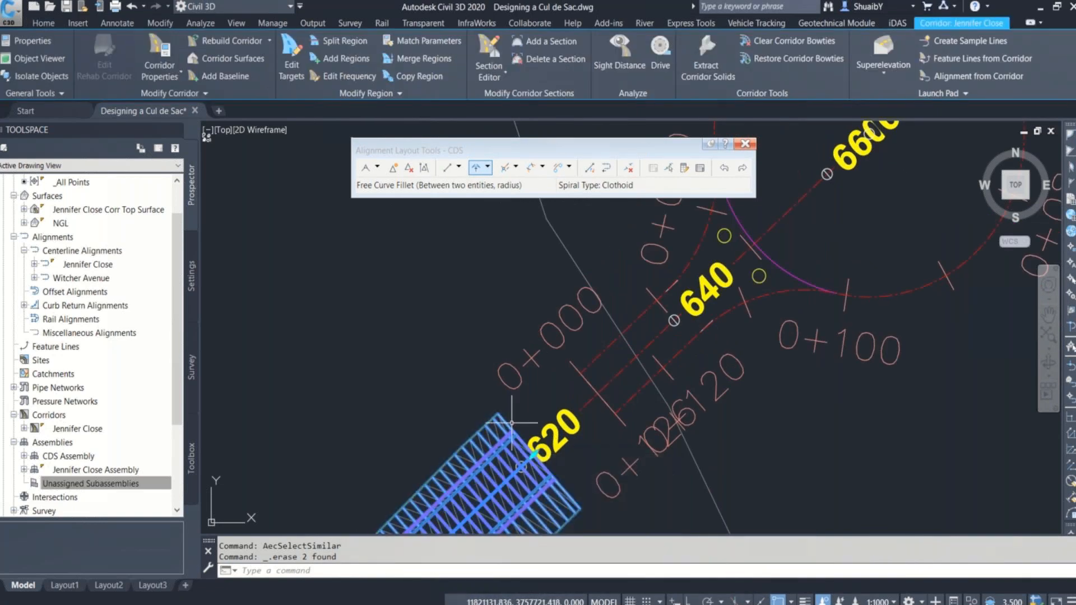
pyautogui.click(532, 453)
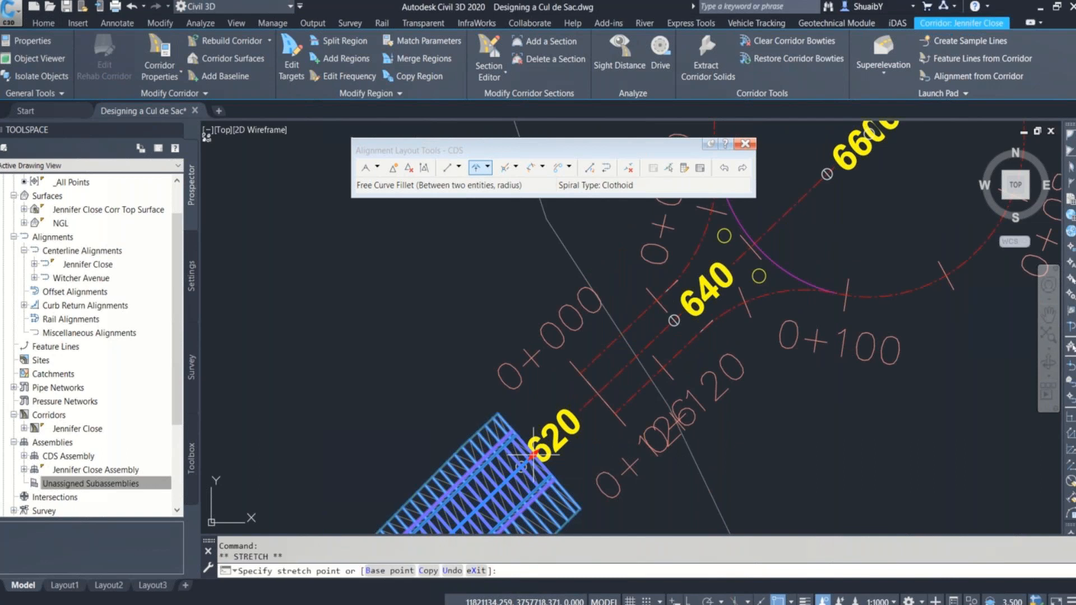
pyautogui.click(597, 392)
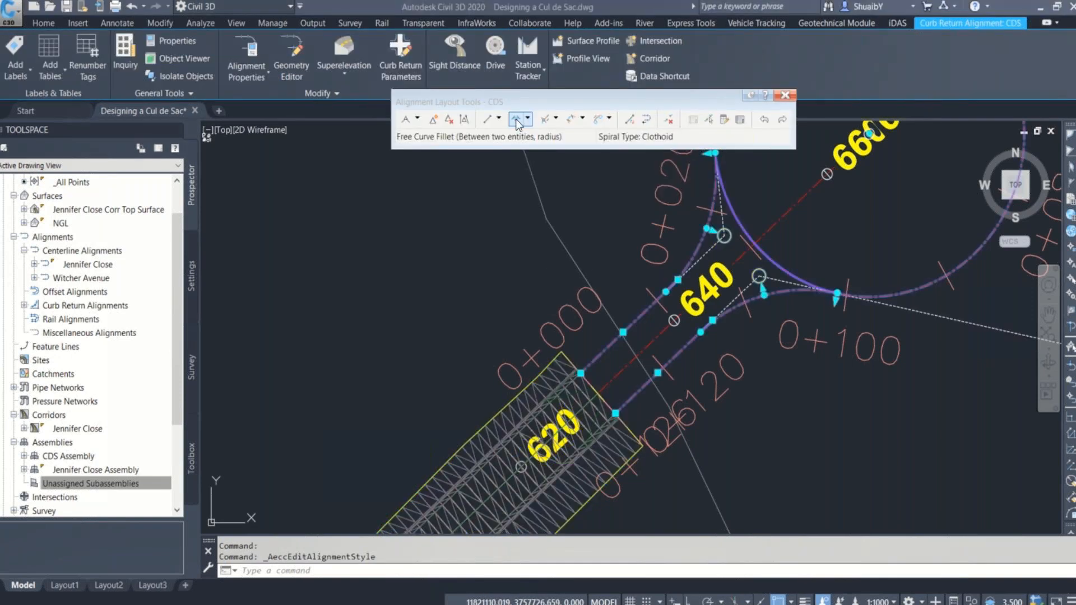
# Close the Alignment Layout Tools for CDS and clear the alignment selection
pyautogui.click(784, 95)
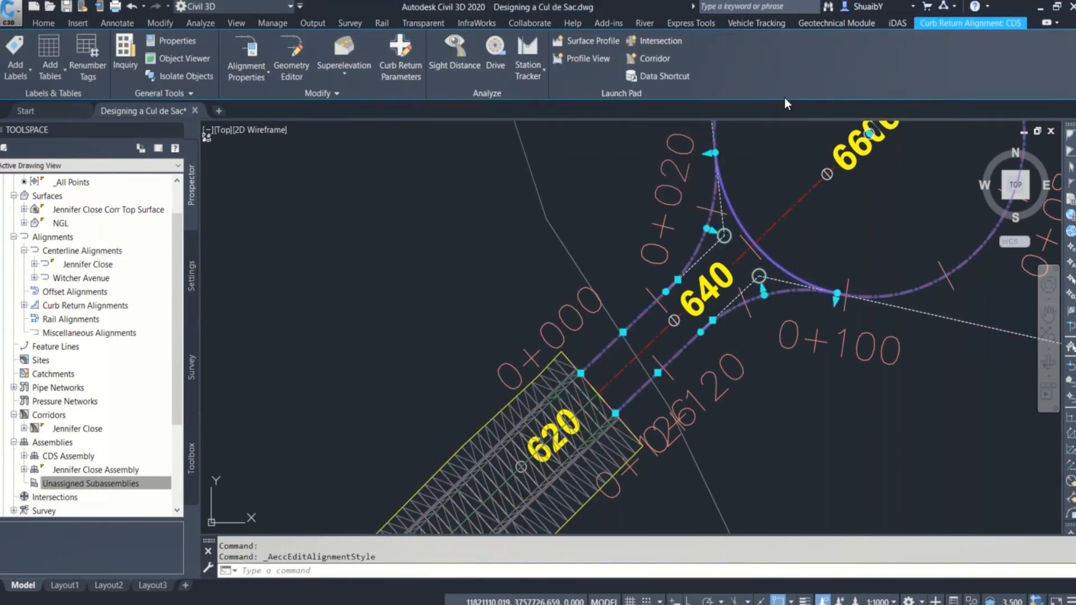
pyautogui.press('Escape')
pyautogui.press('Escape')
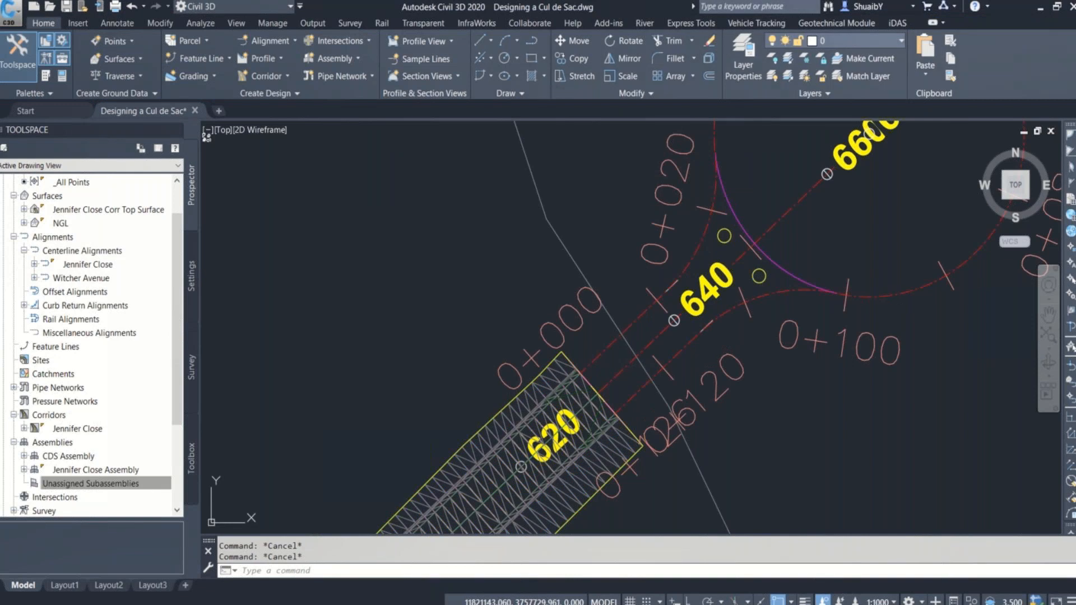
# Make the Arrow component visible in plan view in the CDS alignment's RSA Road - Urban style
pyautogui.click(623, 331)
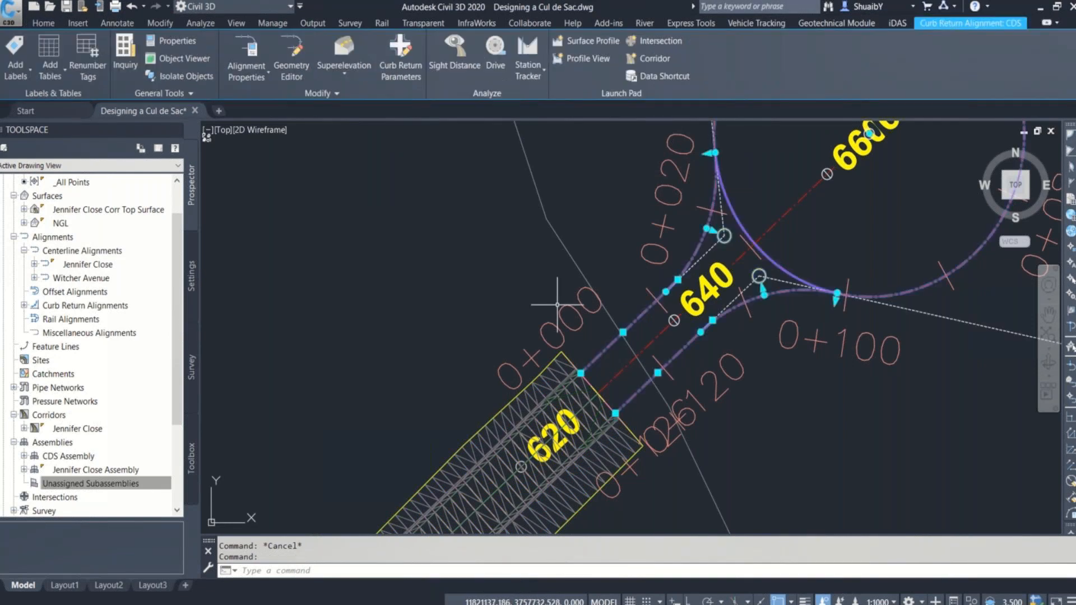
pyautogui.click(244, 76)
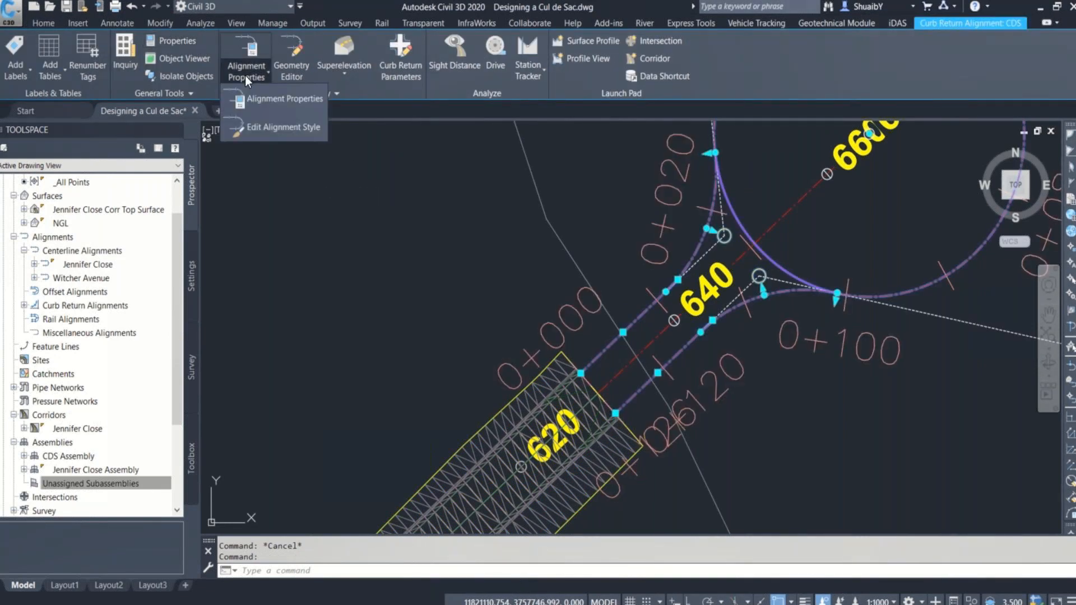
pyautogui.click(260, 128)
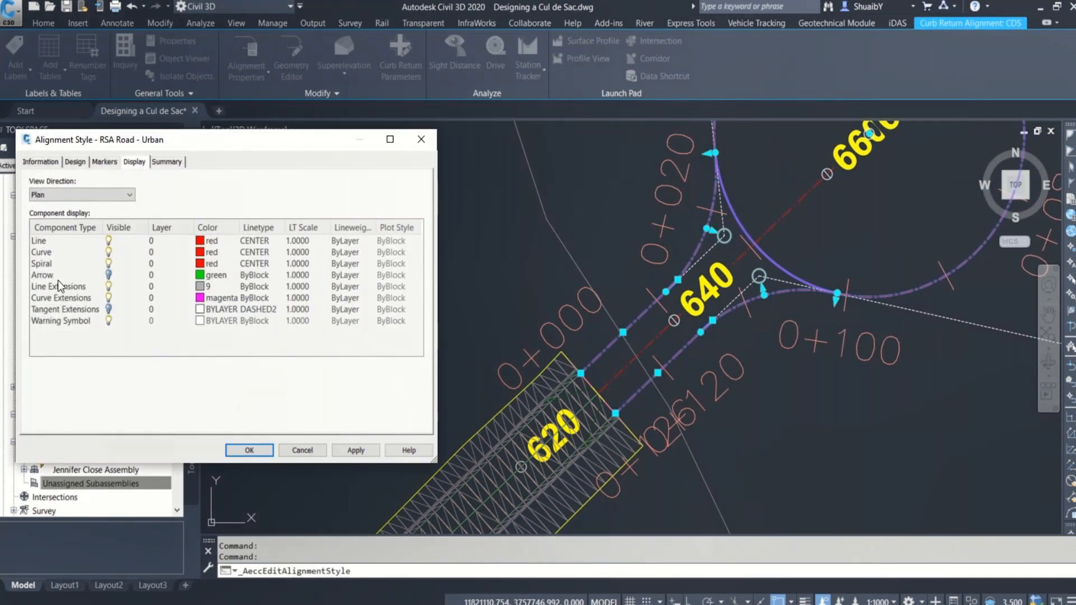
pyautogui.click(109, 275)
pyautogui.click(249, 450)
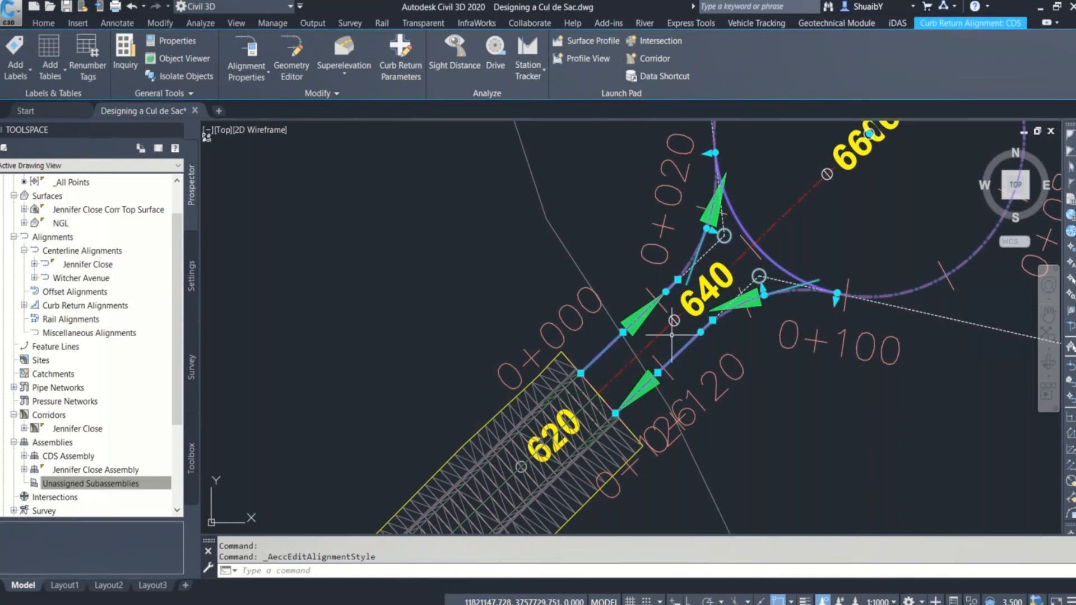
pyautogui.scroll(-3, 701, 212)
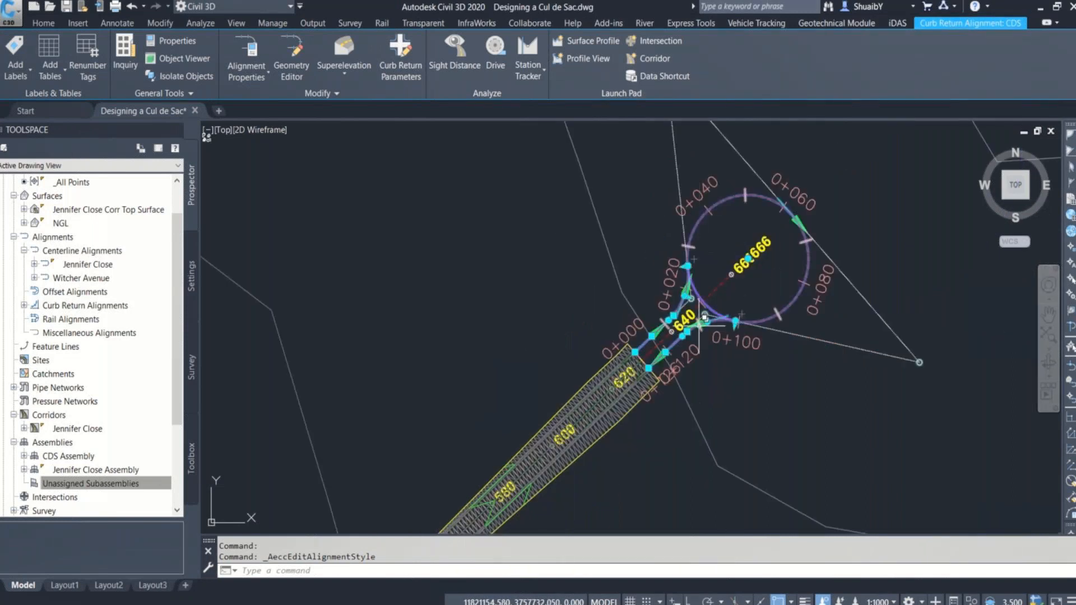
pyautogui.scroll(2, 704, 318)
# Delete the major station labels from the CDS curb return alignment
pyautogui.press('Escape')
pyautogui.click(651, 253)
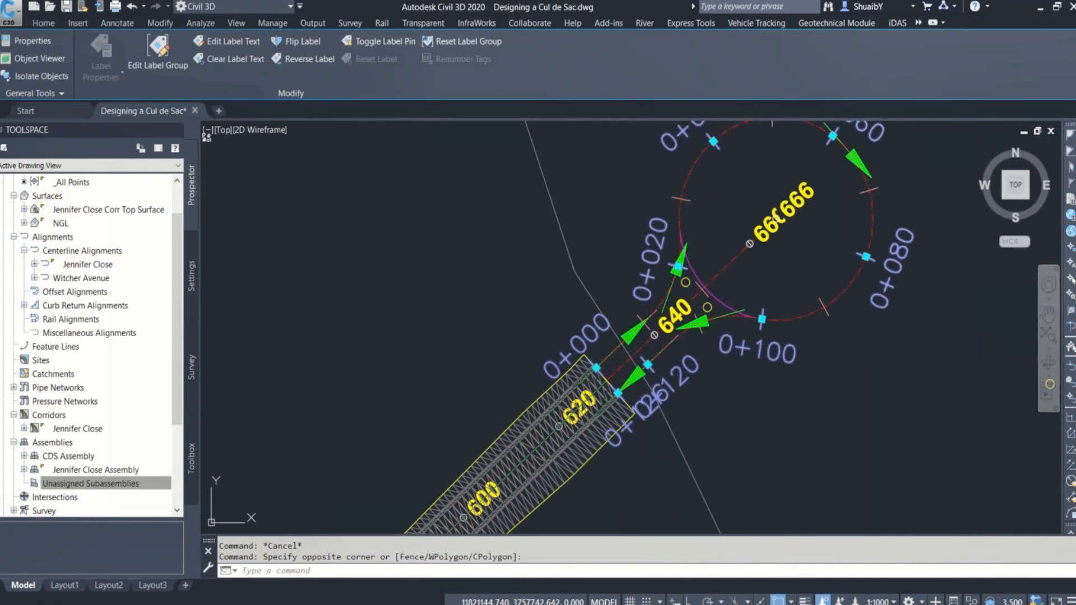
pyautogui.press('Delete')
pyautogui.scroll(-3, 631, 252)
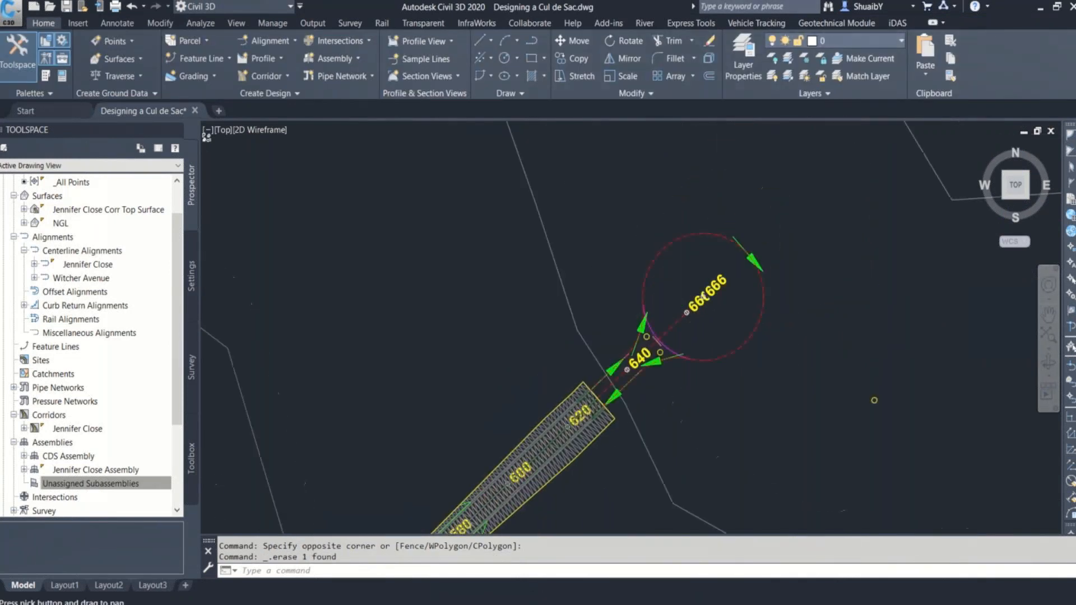
# Stretch the northeast end of the Jennifer Close corridor to the station 640 marker on the centerline
pyautogui.scroll(1, 684, 307)
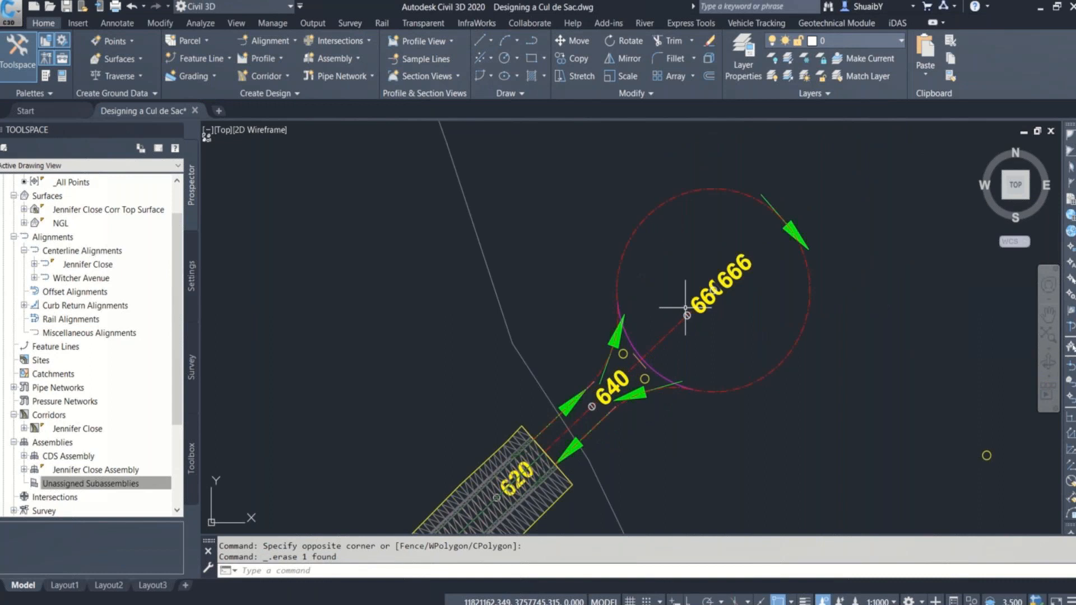
pyautogui.scroll(1, 580, 387)
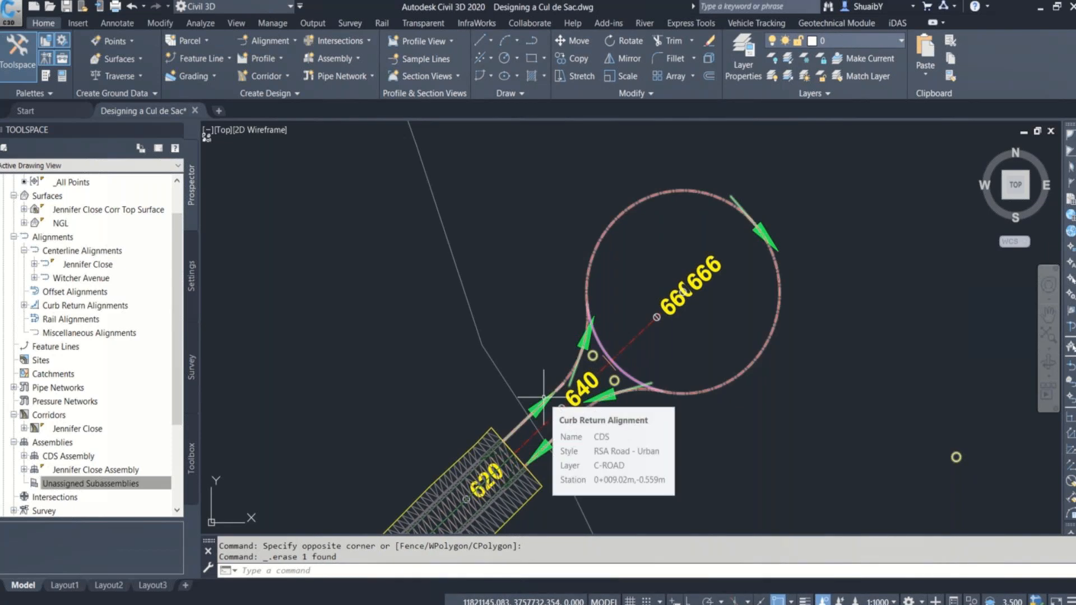
pyautogui.scroll(4, 493, 459)
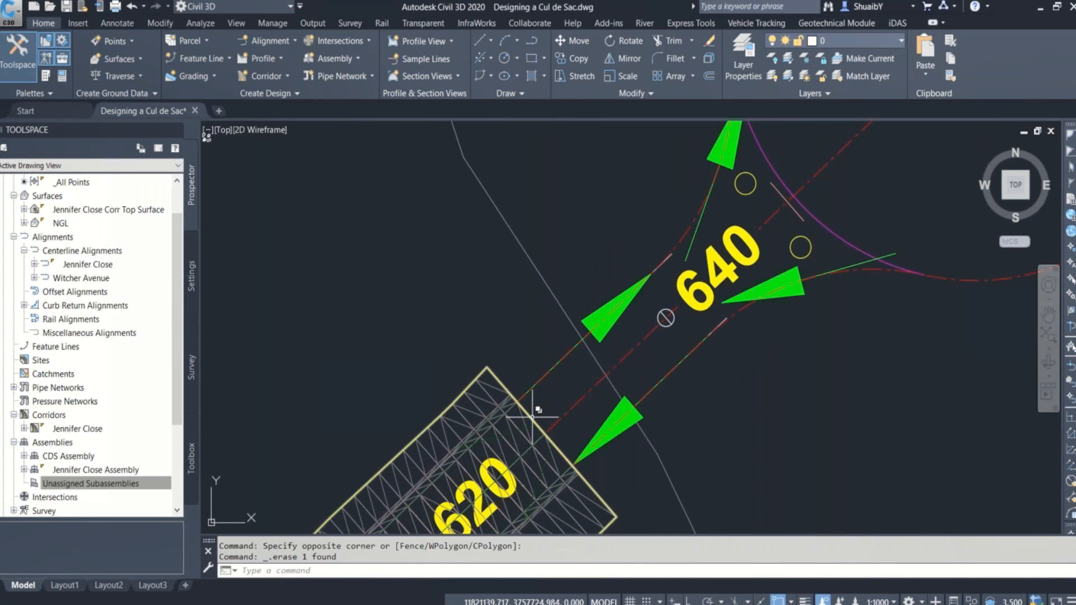
pyautogui.click(532, 416)
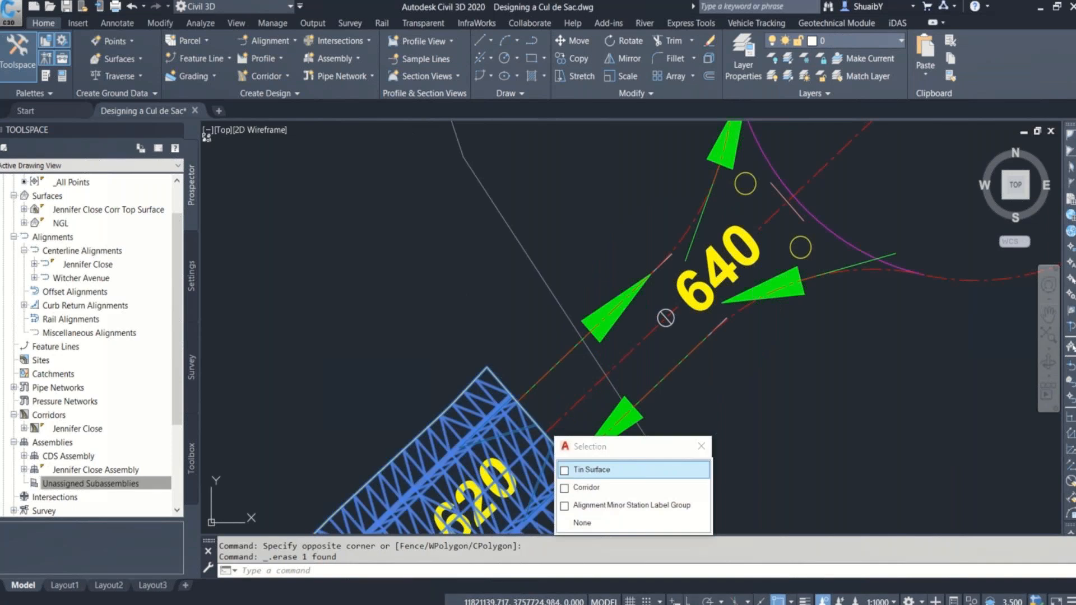
pyautogui.click(589, 489)
pyautogui.scroll(-4, 577, 269)
pyautogui.scroll(2, 589, 297)
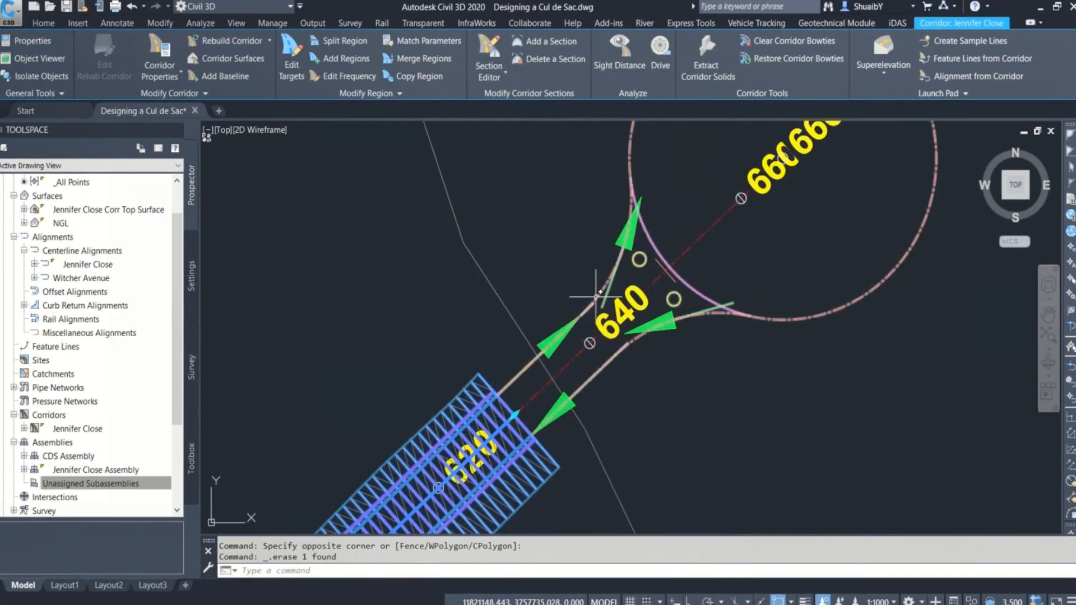
pyautogui.click(515, 416)
pyautogui.scroll(4, 590, 387)
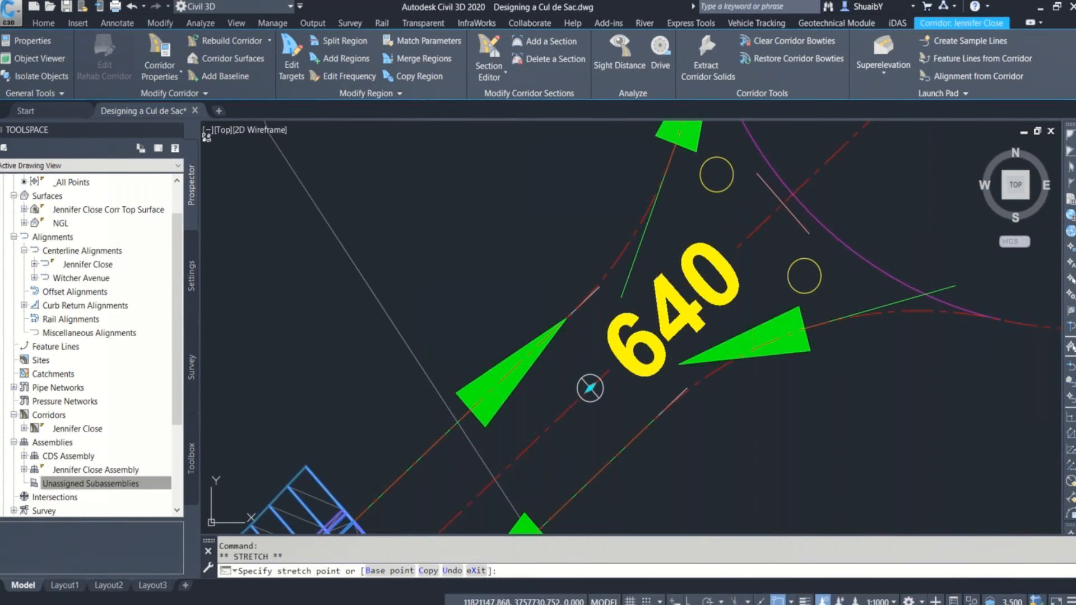
pyautogui.press('Escape')
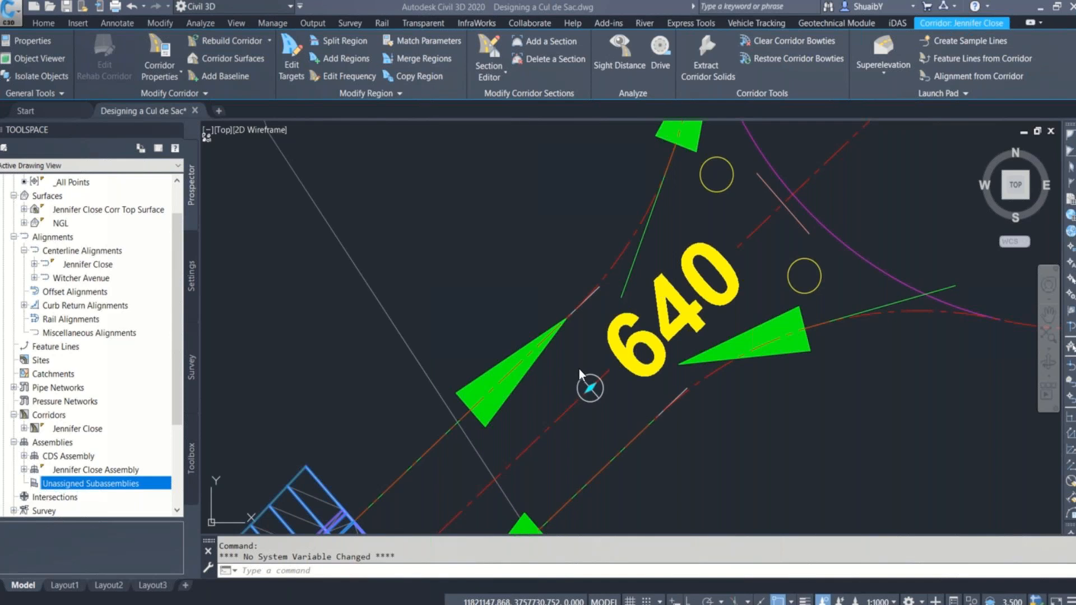
# Clear the corridor selection and regenerate the model
pyautogui.scroll(-3, 574, 348)
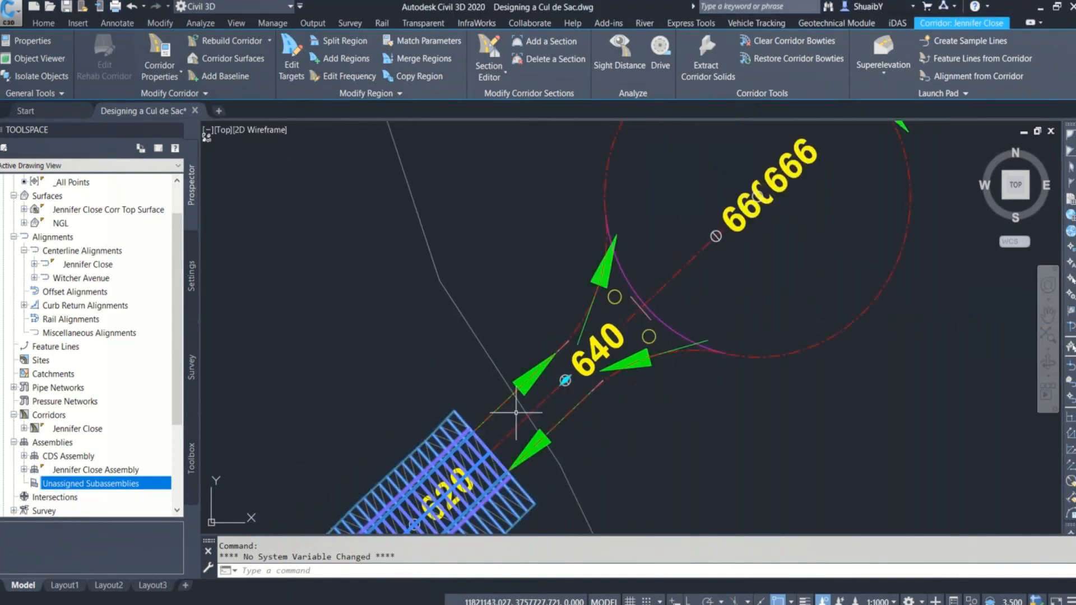
pyautogui.press('Escape')
pyautogui.write('re')
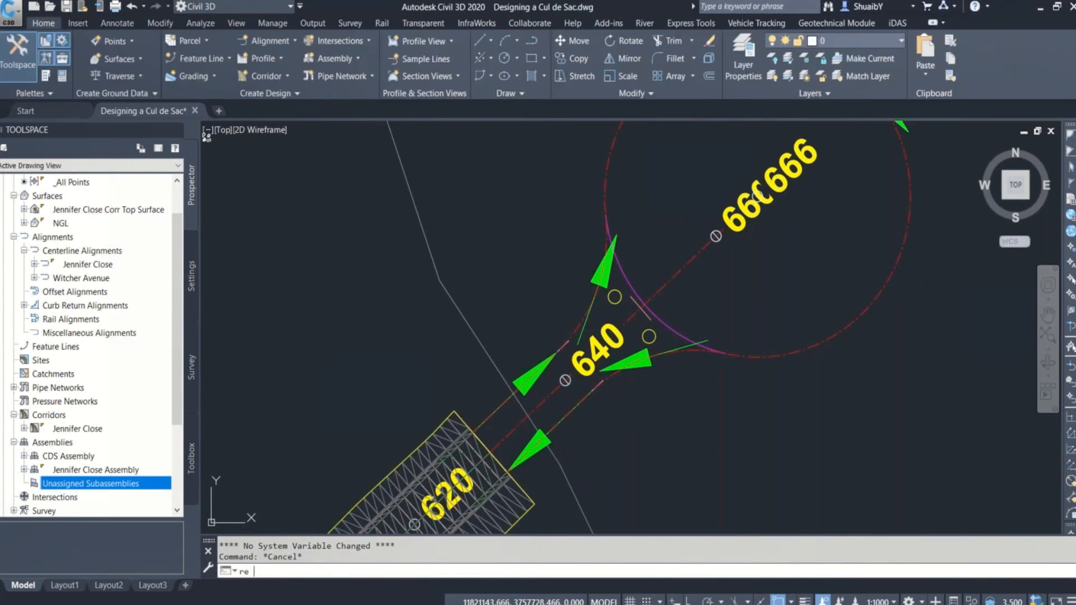
pyautogui.press('Return')
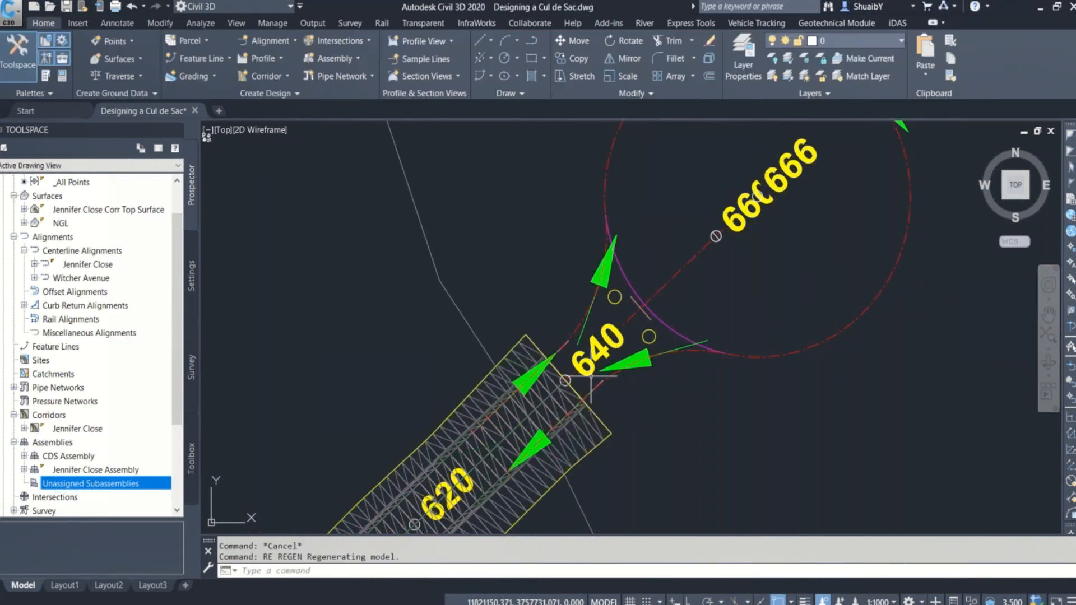
# Add a spot elevation label on Jennifer Close Corr Top Surface where the CDS alignment's southeast line crosses the corridor's end edge
pyautogui.scroll(2, 590, 376)
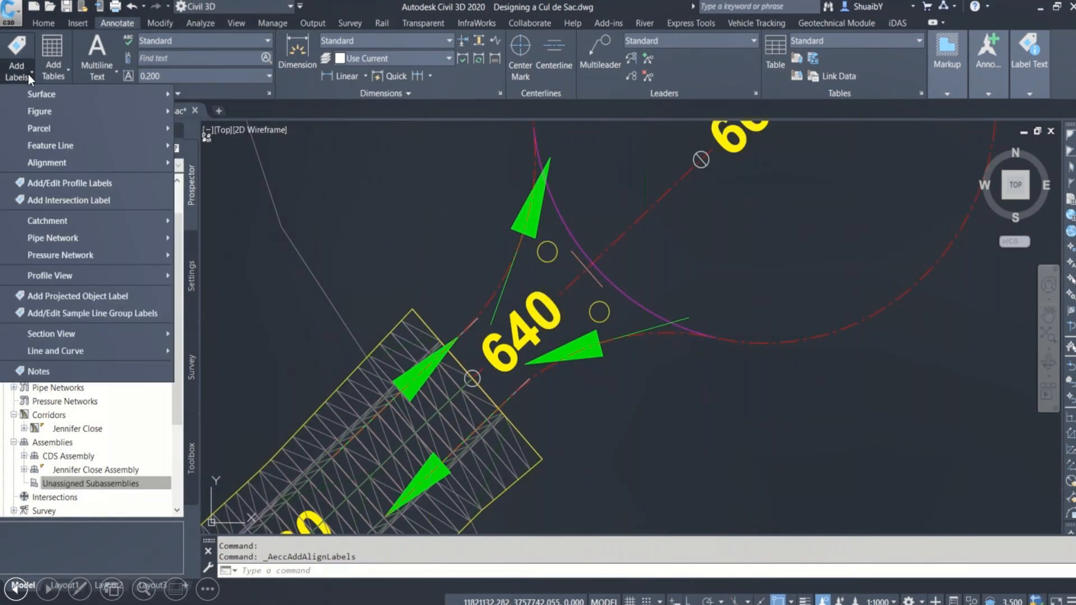
pyautogui.moveTo(93, 91)
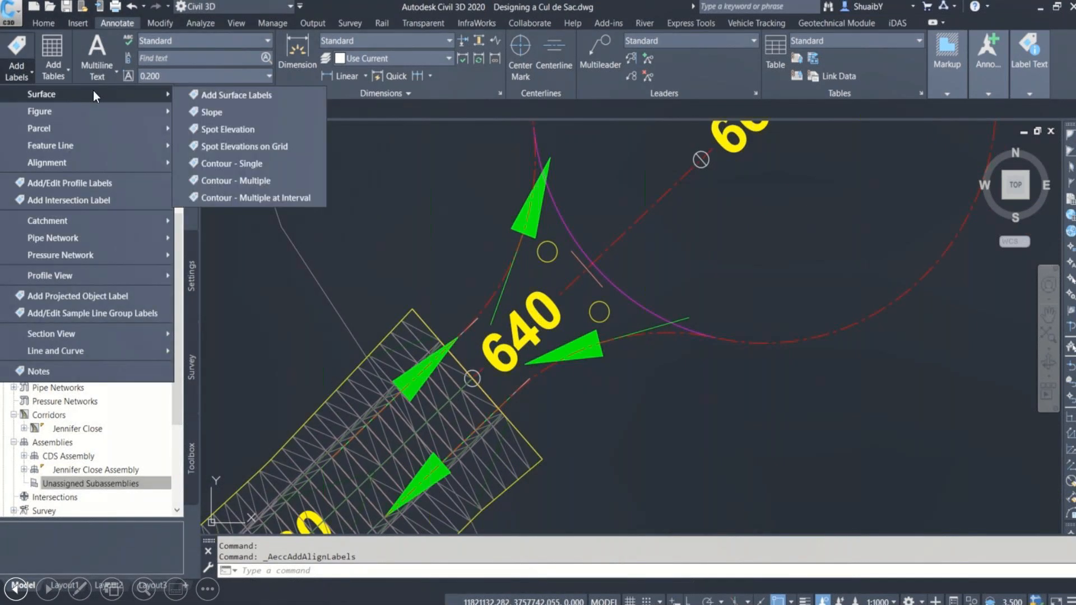
pyautogui.click(213, 124)
pyautogui.scroll(3, 535, 424)
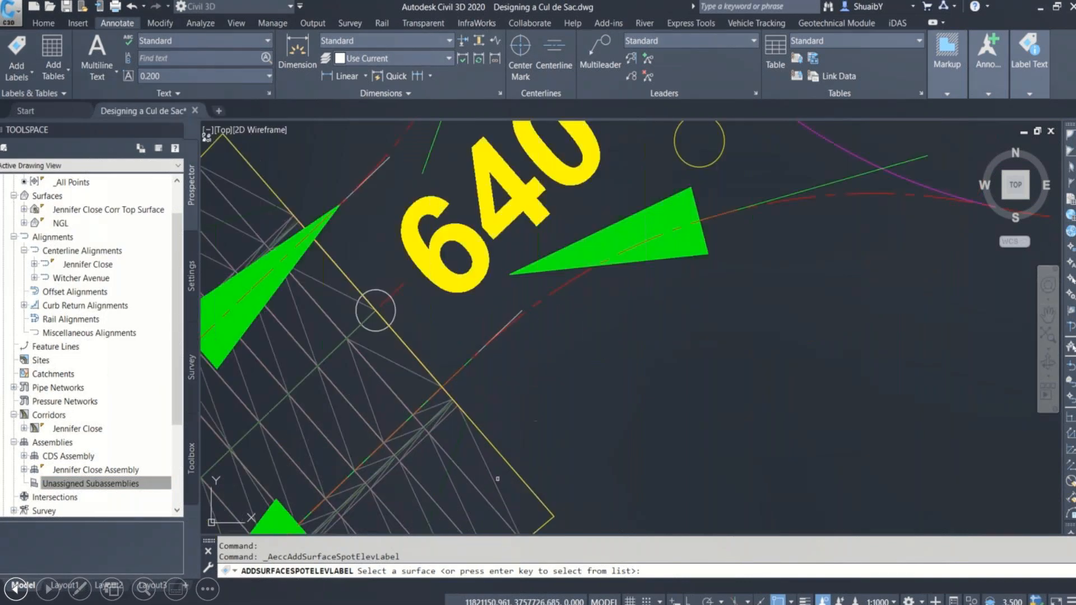
pyautogui.click(494, 477)
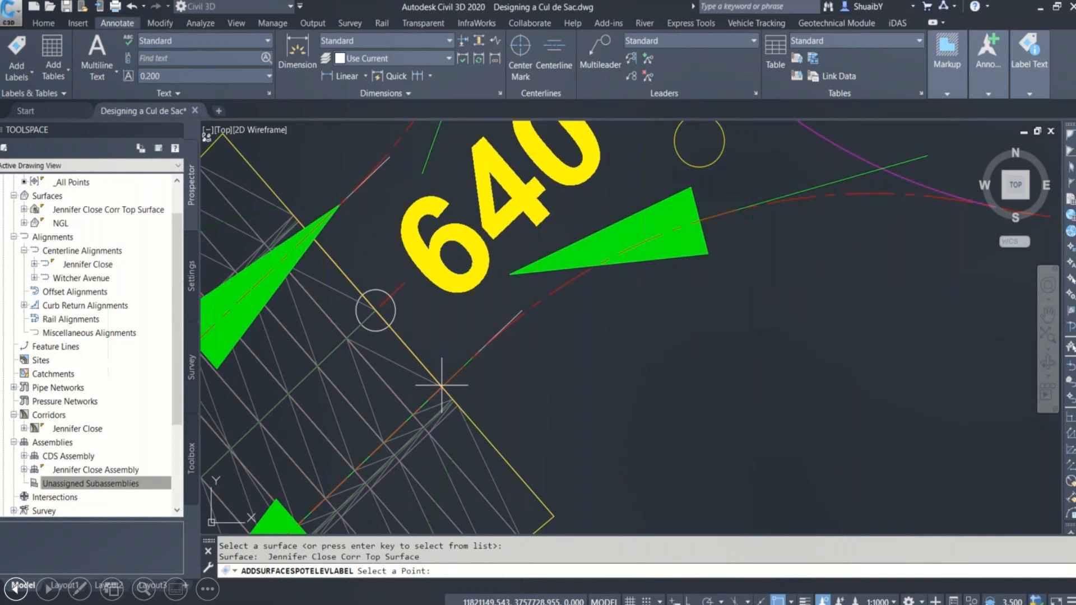
pyautogui.press('F3')
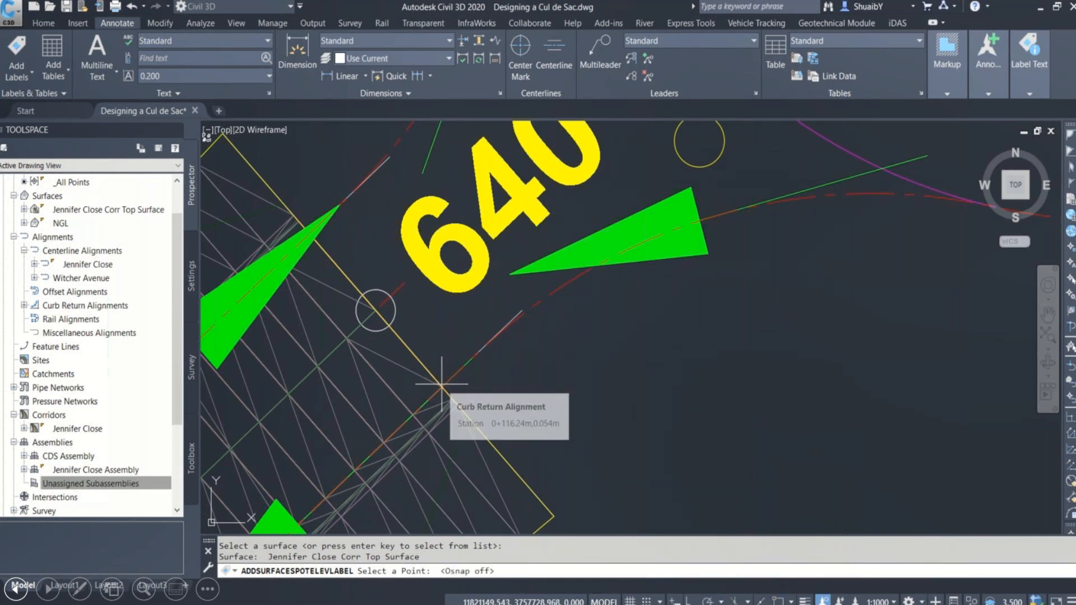
pyautogui.press('F3')
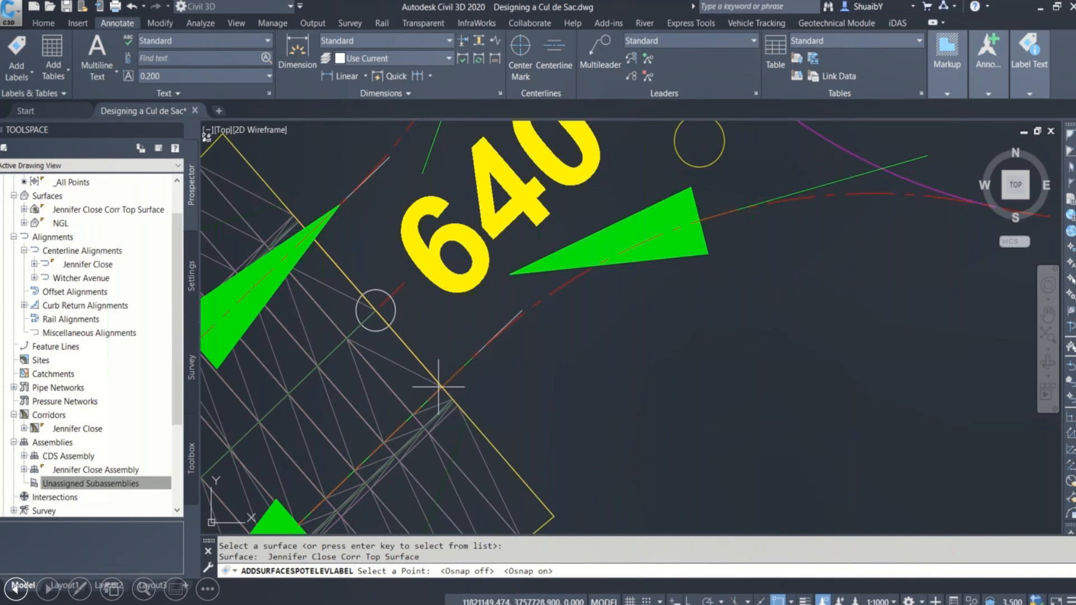
pyautogui.scroll(2, 438, 387)
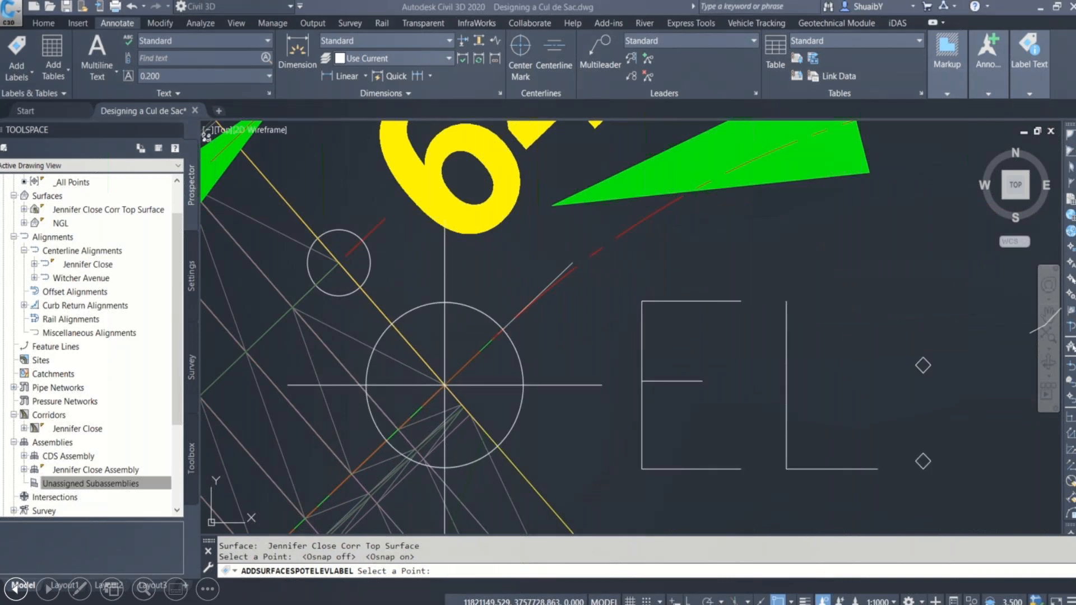
# End spot elevation labelling and move the new elevation label southeast of its point so that a leader connects them
pyautogui.scroll(-6, 557, 314)
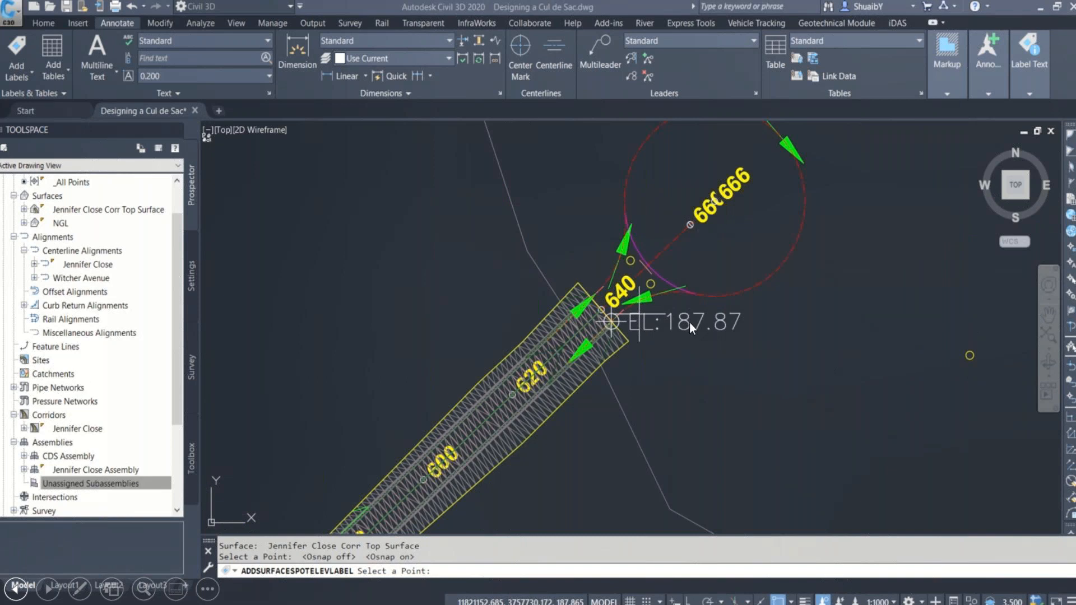
pyautogui.scroll(2, 689, 322)
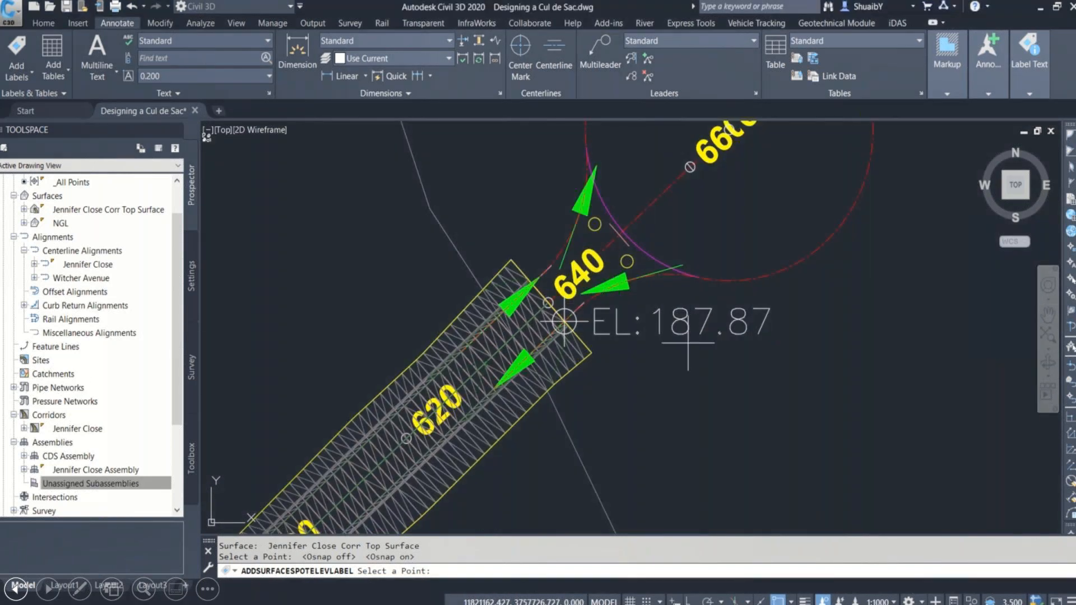
pyautogui.press('Escape')
pyautogui.click(565, 321)
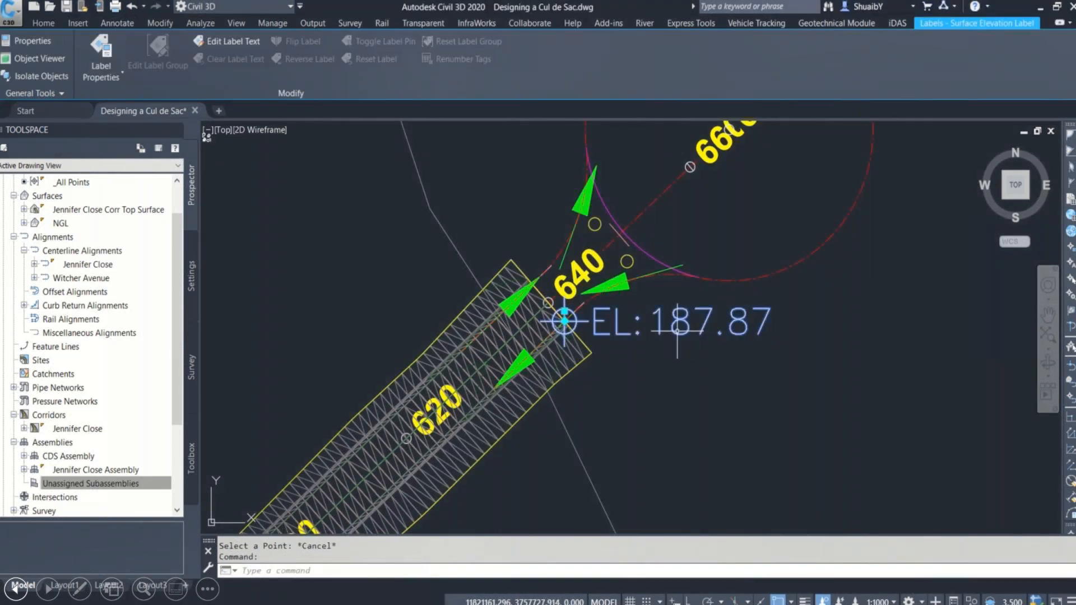
pyautogui.click(564, 321)
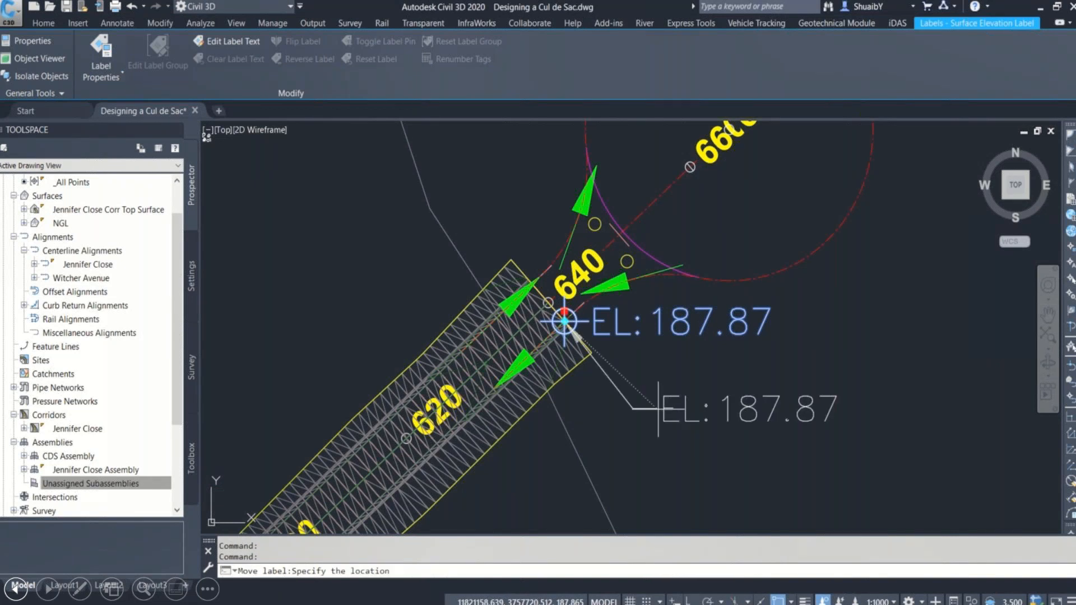
pyautogui.click(661, 409)
pyautogui.press('Escape')
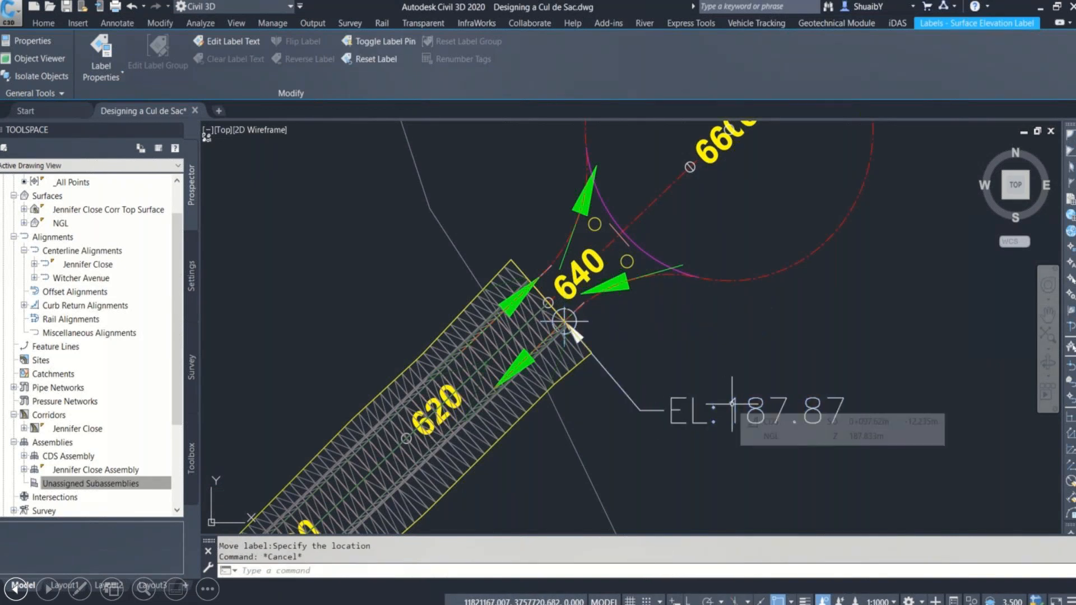
# Add a fixed station/offset label to the CDS alignment where its northwest line crosses the end edge of the Jennifer Close corridor
pyautogui.scroll(5, 595, 293)
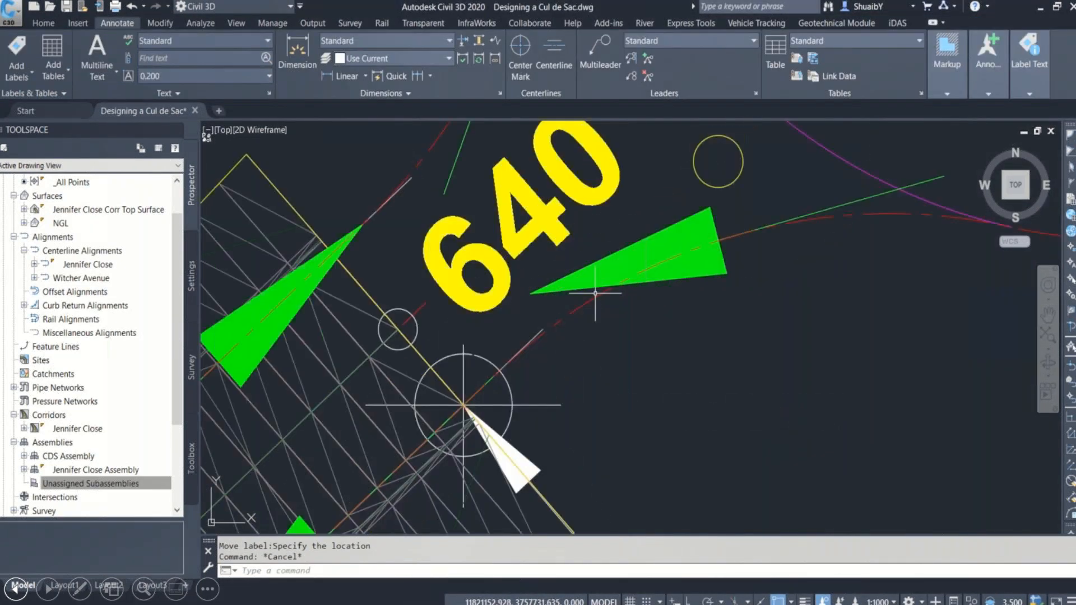
pyautogui.scroll(-3, 589, 376)
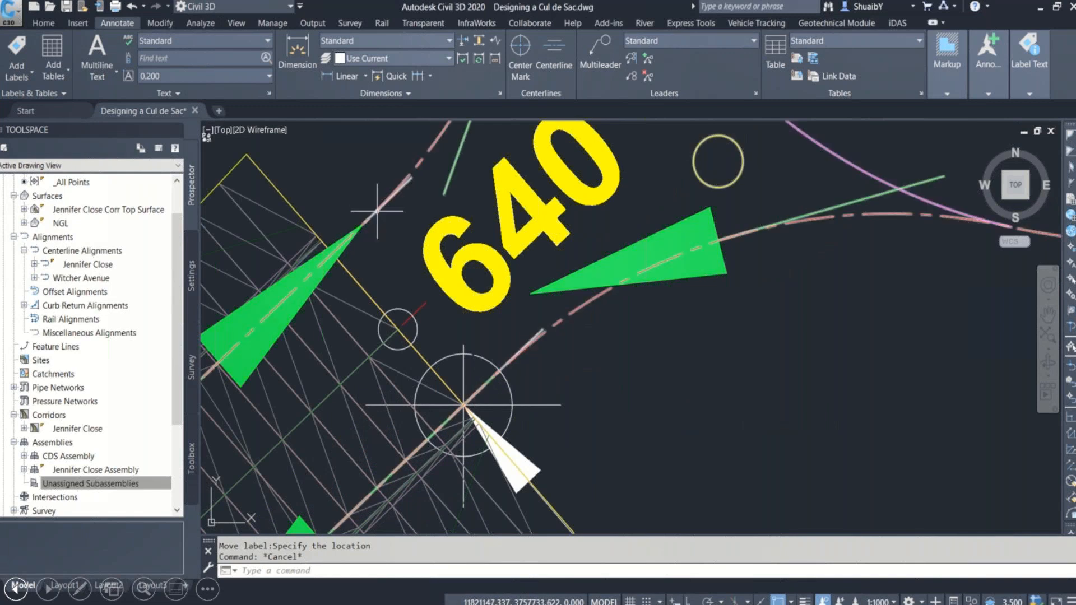
pyautogui.scroll(-2, 589, 376)
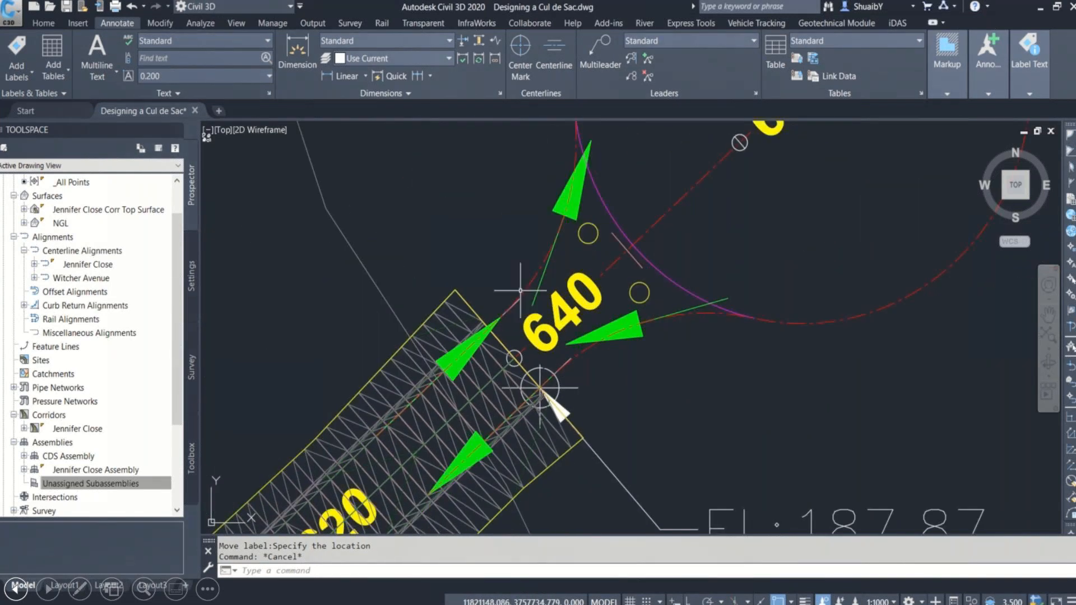
pyautogui.click(20, 73)
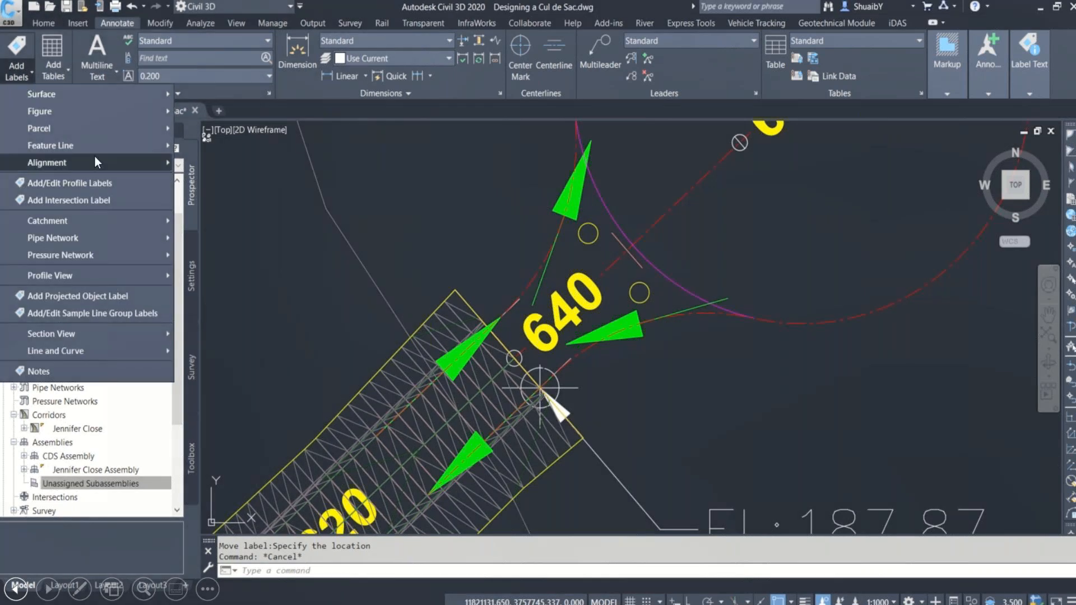
pyautogui.moveTo(105, 163)
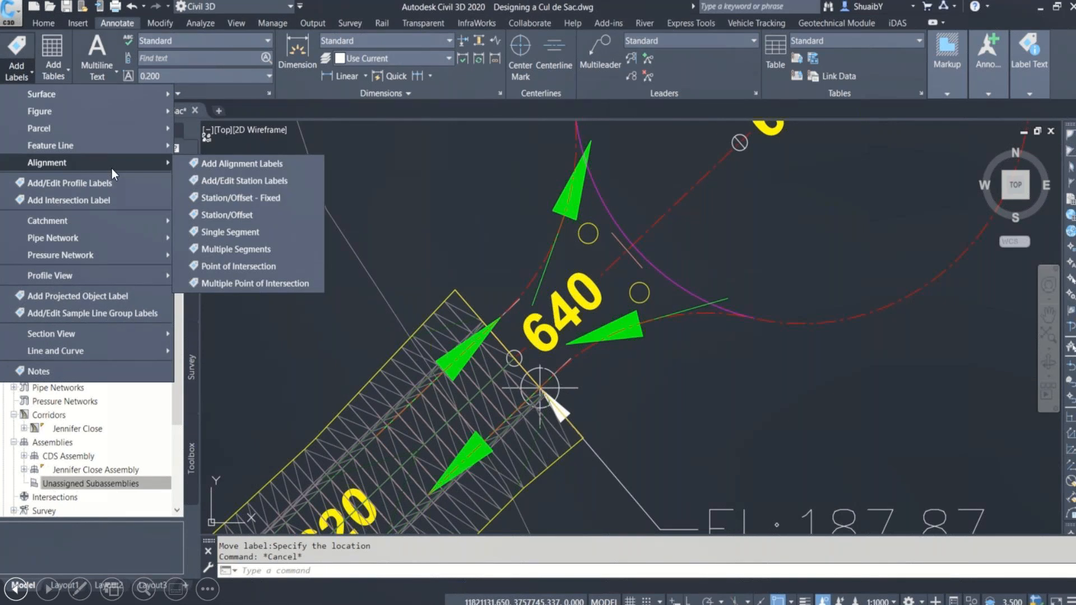
pyautogui.click(237, 200)
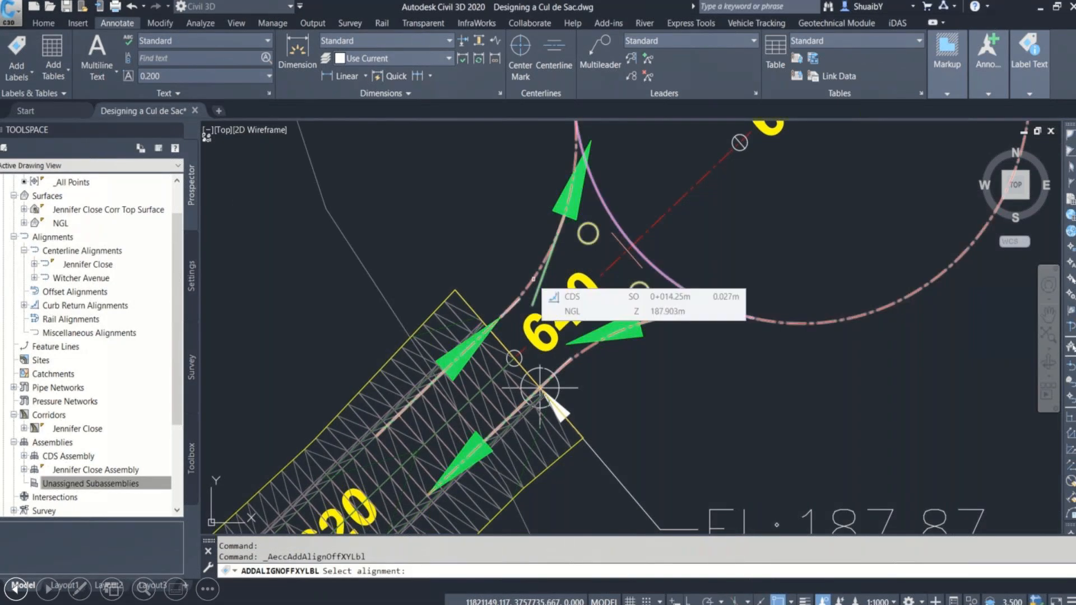
pyautogui.click(533, 286)
pyautogui.scroll(2, 490, 325)
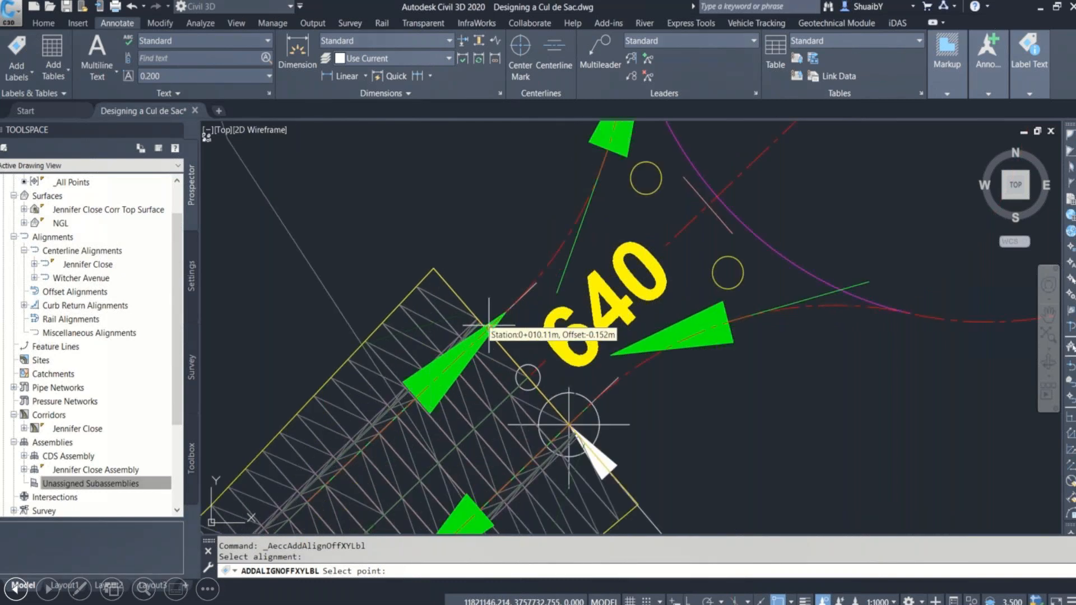
pyautogui.scroll(2, 489, 325)
pyautogui.scroll(-2, 535, 293)
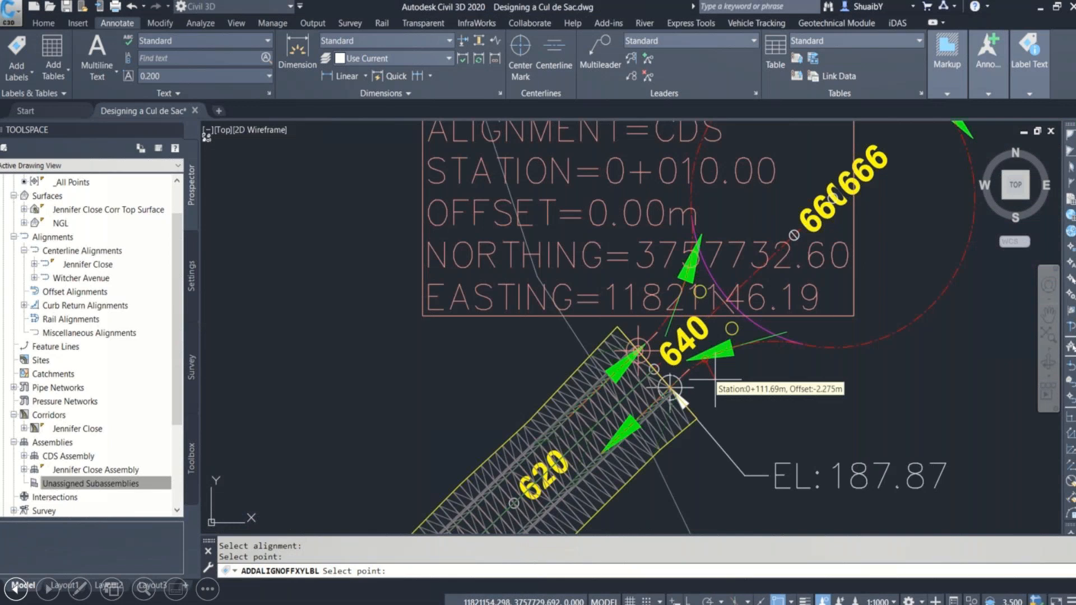
# Add a second fixed station/offset label where the CDS alignment's southeast line crosses the corridor's end edge
pyautogui.scroll(-2, 675, 395)
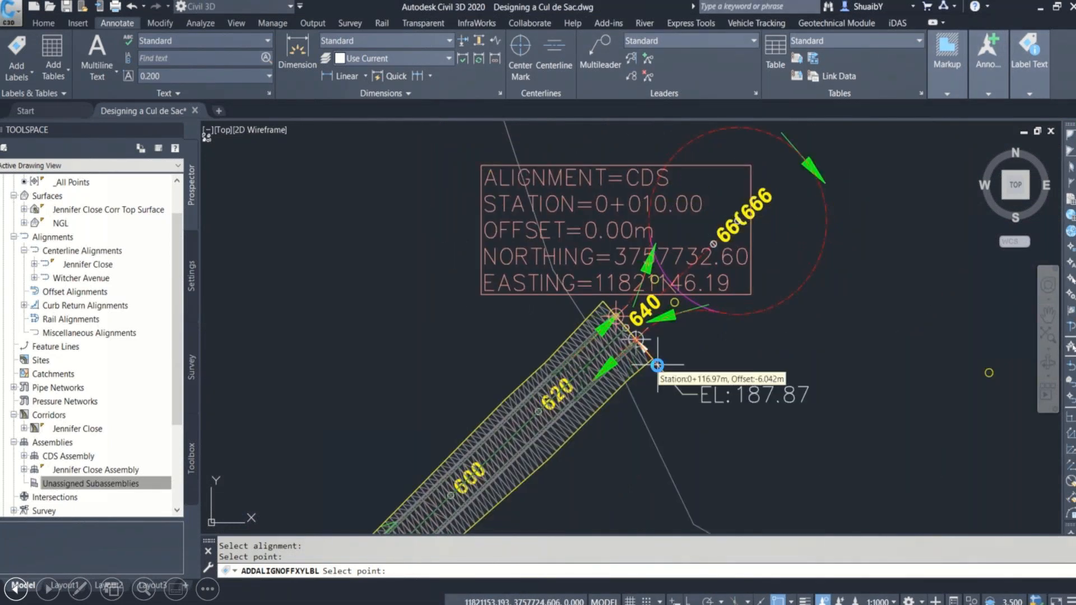
pyautogui.scroll(3, 650, 359)
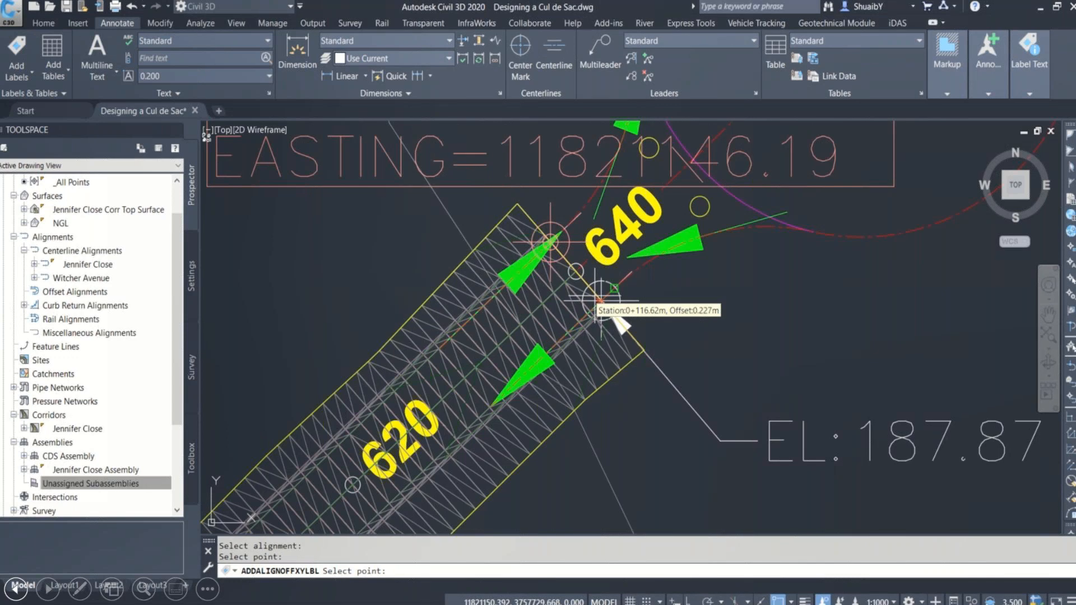
pyautogui.scroll(5, 599, 299)
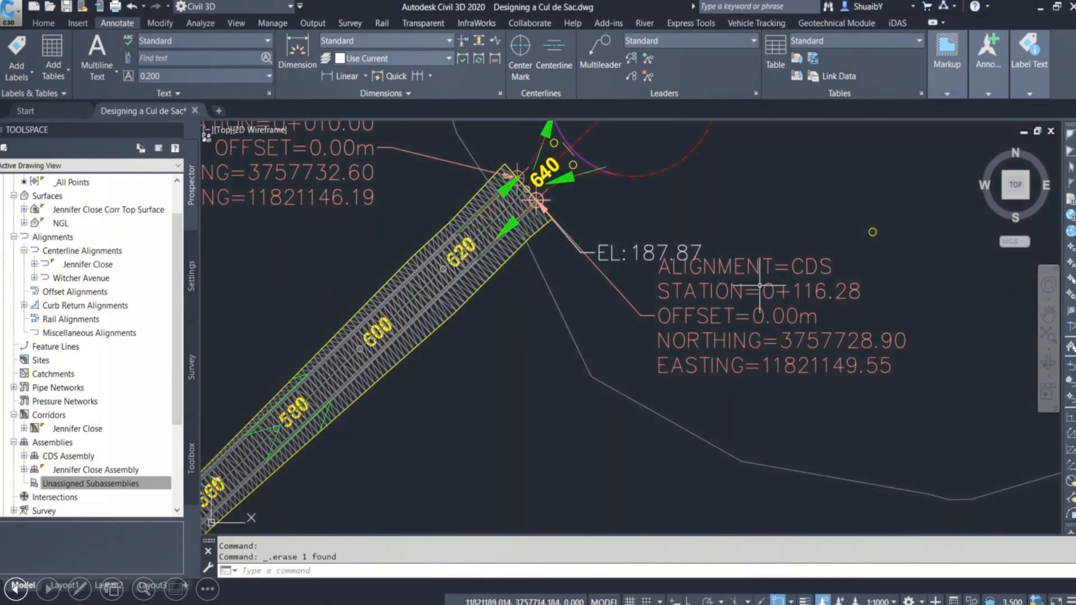
# Move the southeast station/offset label down and to the left, clear of the spot elevation label
pyautogui.click(748, 287)
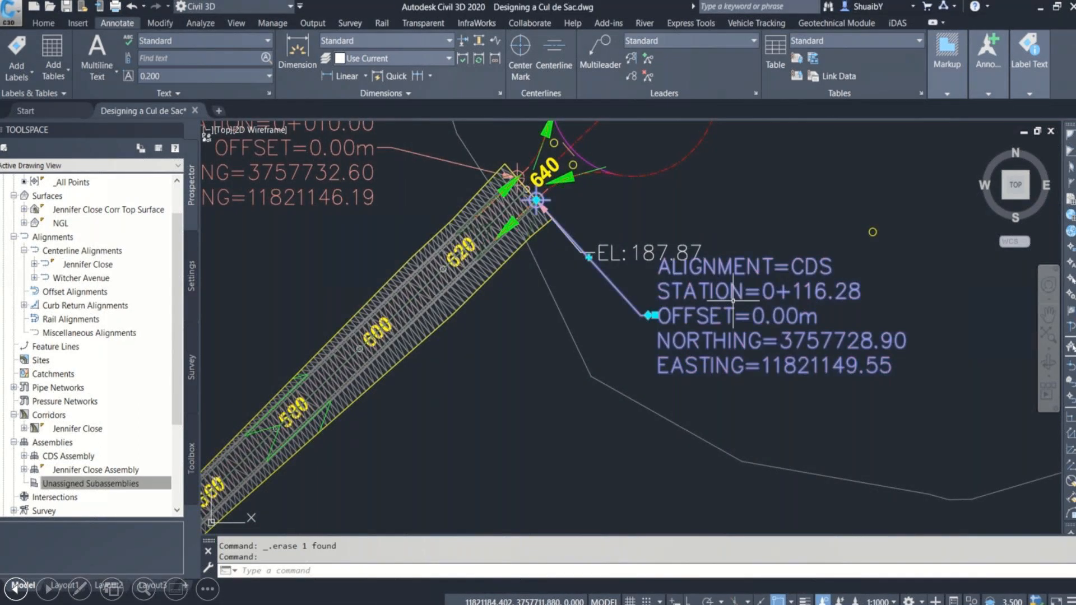
pyautogui.click(651, 314)
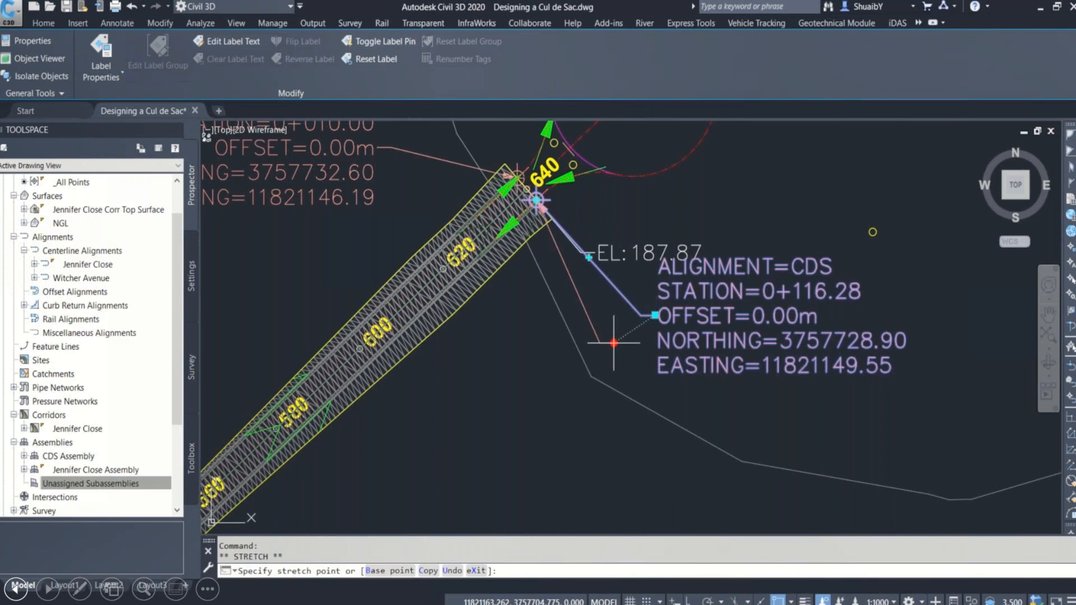
pyautogui.press('Escape')
pyautogui.click(654, 315)
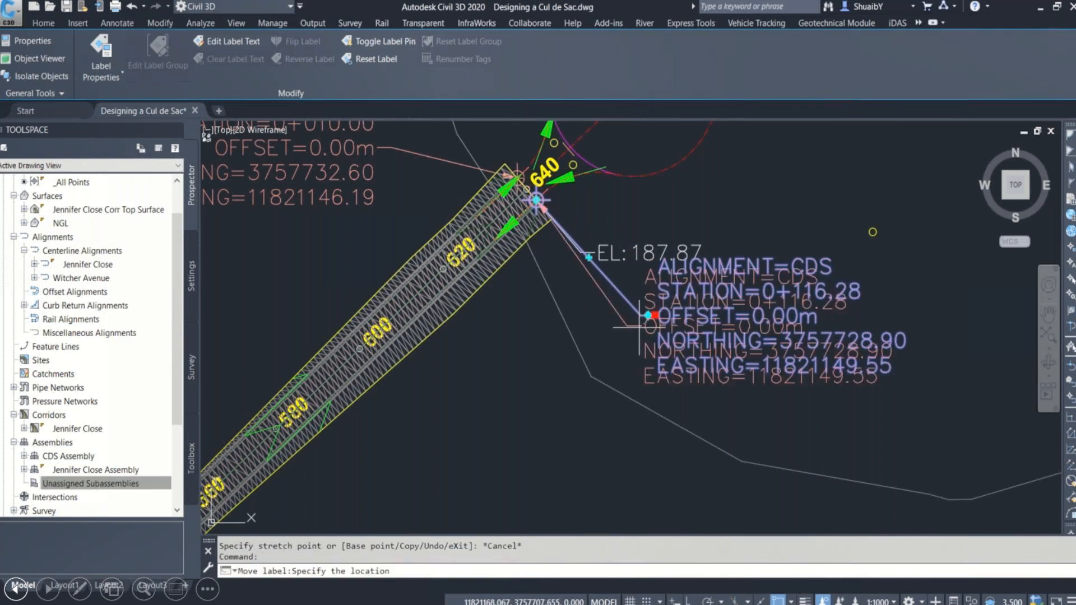
pyautogui.click(602, 345)
pyautogui.press('Escape')
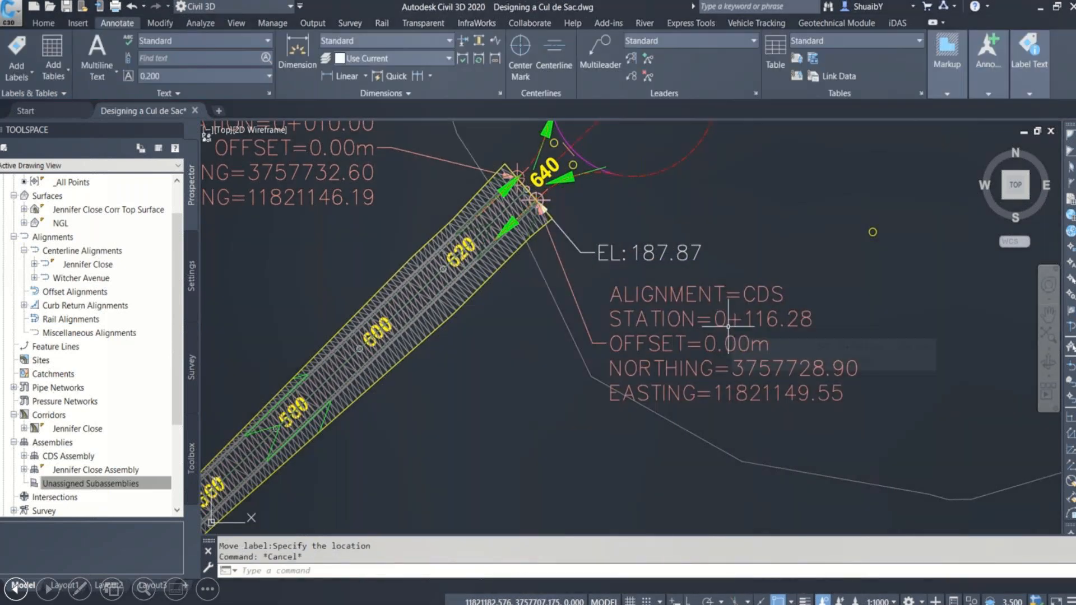
# Examine the station, offset and elevation labels at both tie-in points between the CDS alignment and the corridor
pyautogui.scroll(-4, 723, 342)
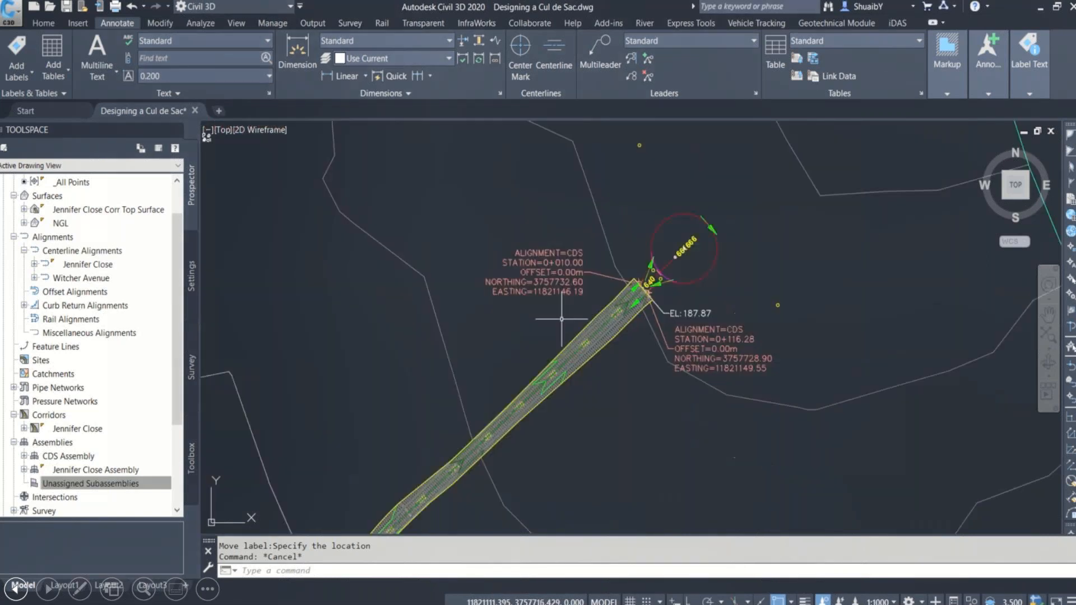
pyautogui.scroll(3, 546, 288)
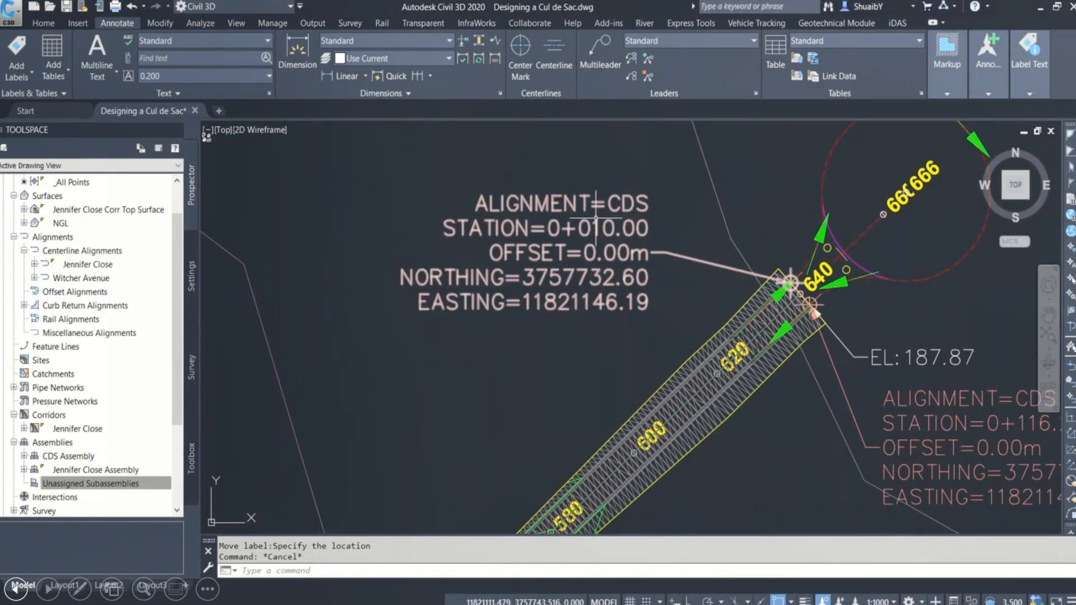
pyautogui.scroll(2, 599, 221)
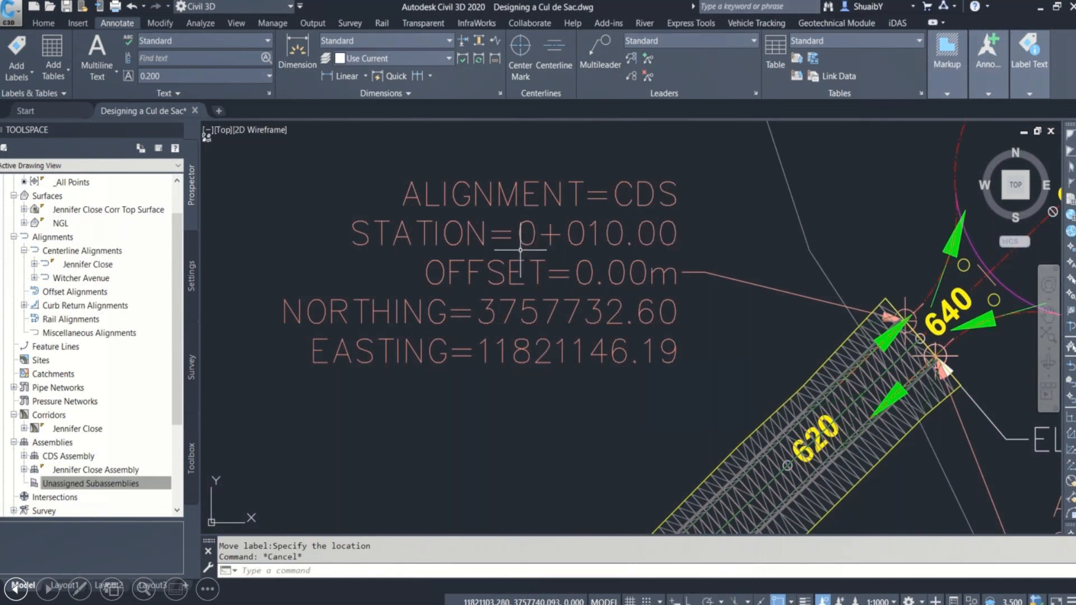
pyautogui.scroll(-2, 539, 246)
pyautogui.scroll(-2, 538, 241)
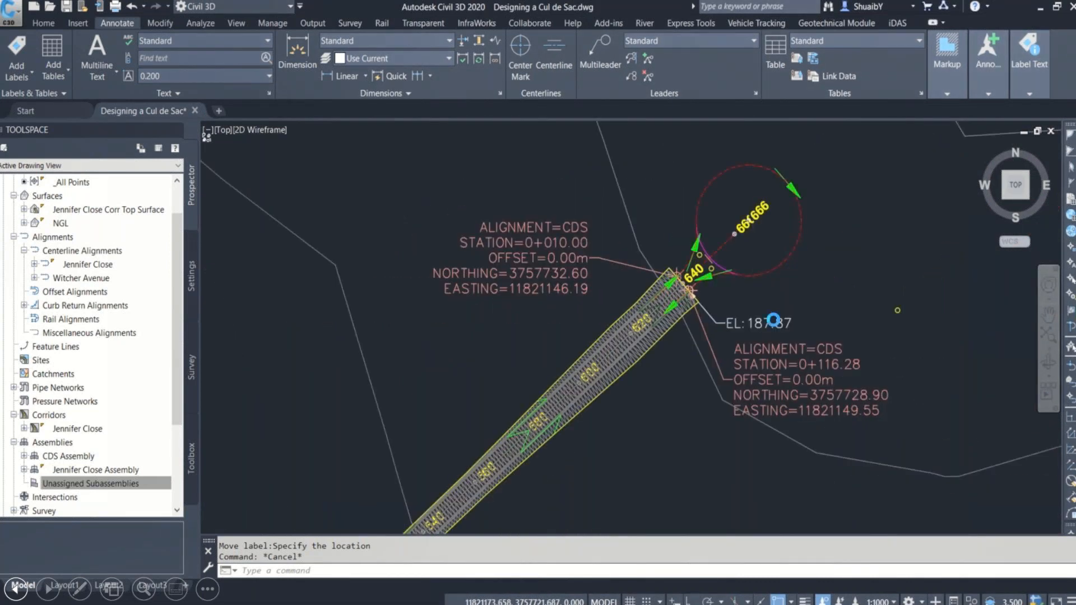
pyautogui.scroll(3, 773, 320)
pyautogui.scroll(-2, 731, 299)
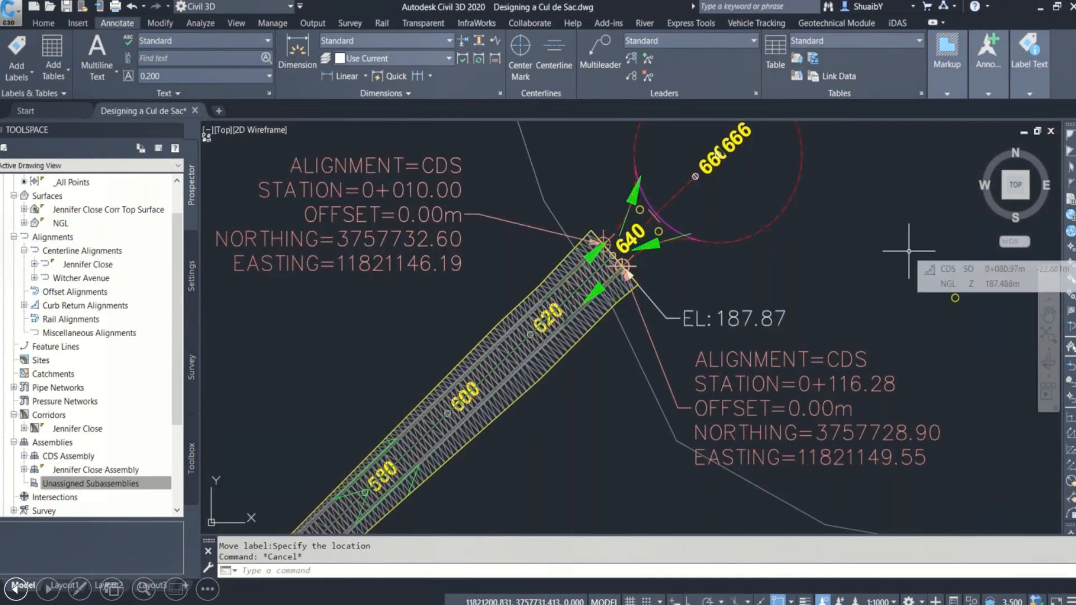
pyautogui.scroll(-5, 616, 311)
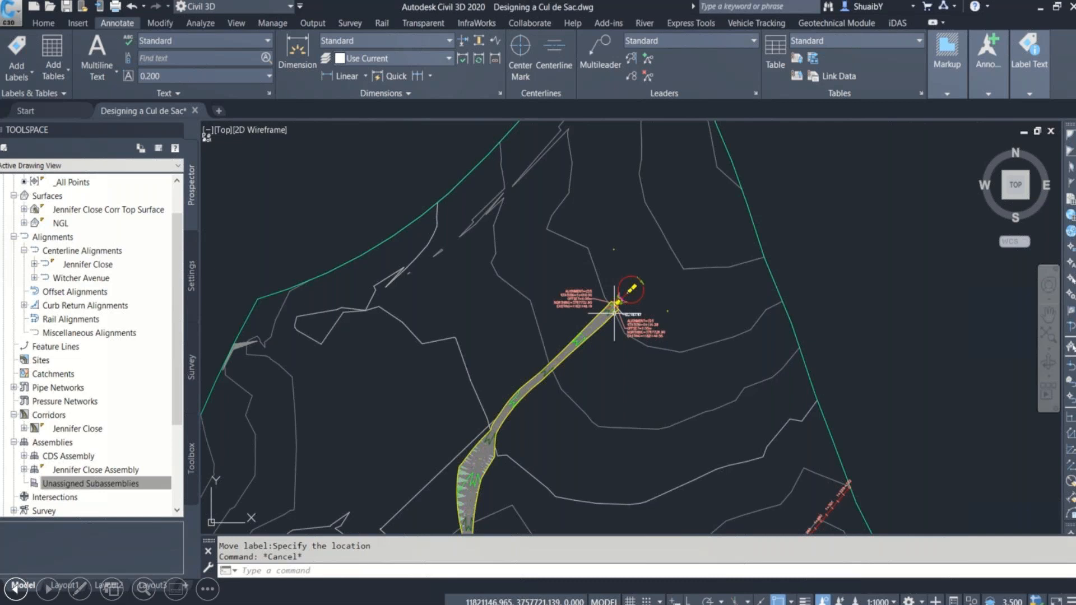
pyautogui.scroll(-3, 614, 313)
# Create a surface profile of NGL along the CDS alignment and proceed to drawing it in a profile view
pyautogui.scroll(7, 622, 291)
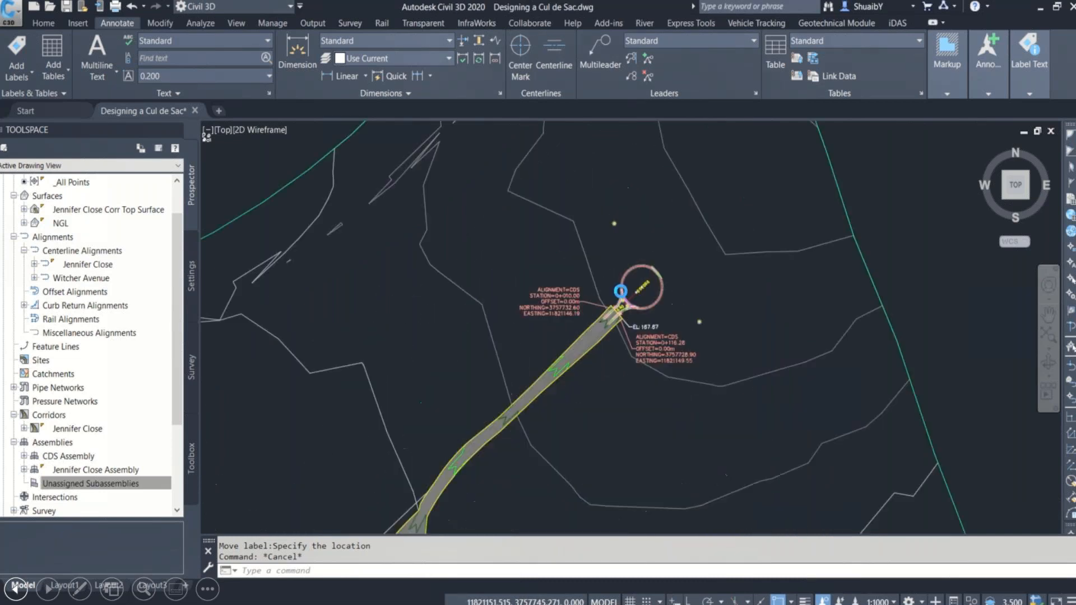
pyautogui.click(625, 260)
pyautogui.click(431, 138)
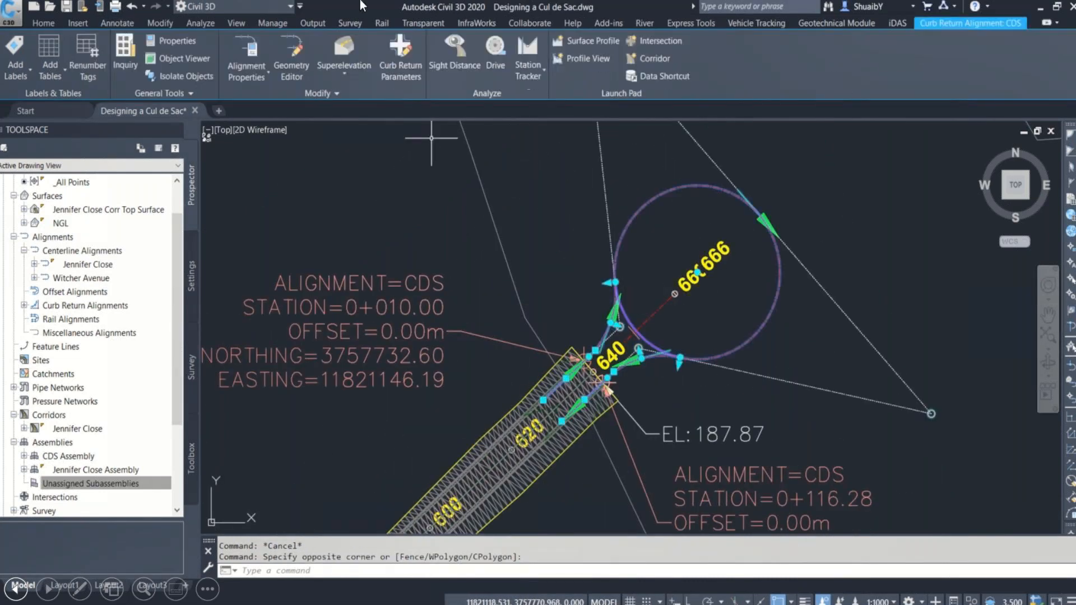
pyautogui.click(586, 41)
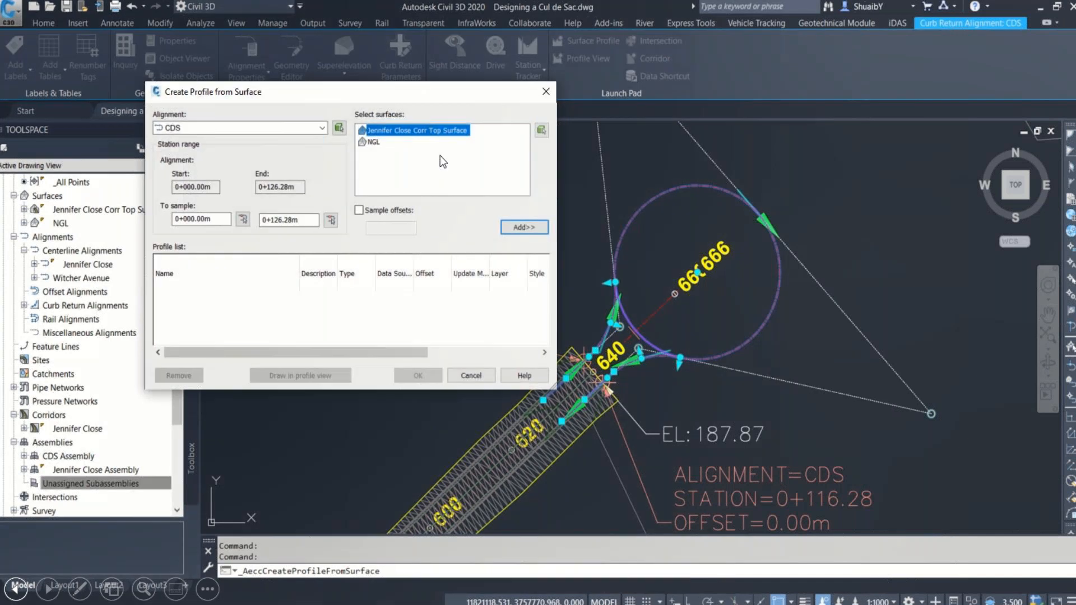
pyautogui.click(380, 143)
pyautogui.click(524, 227)
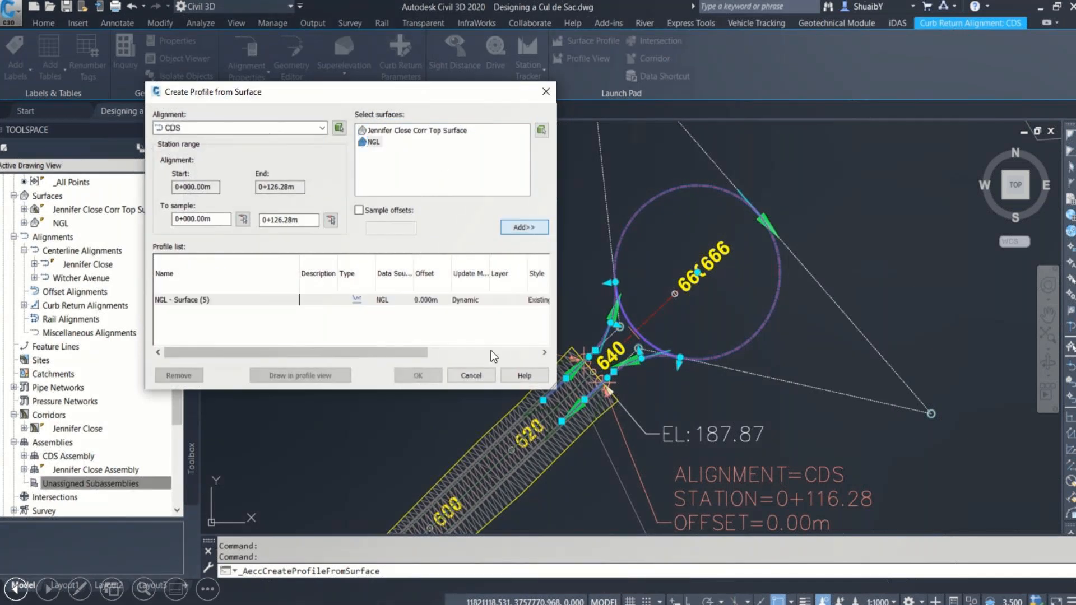
pyautogui.click(324, 375)
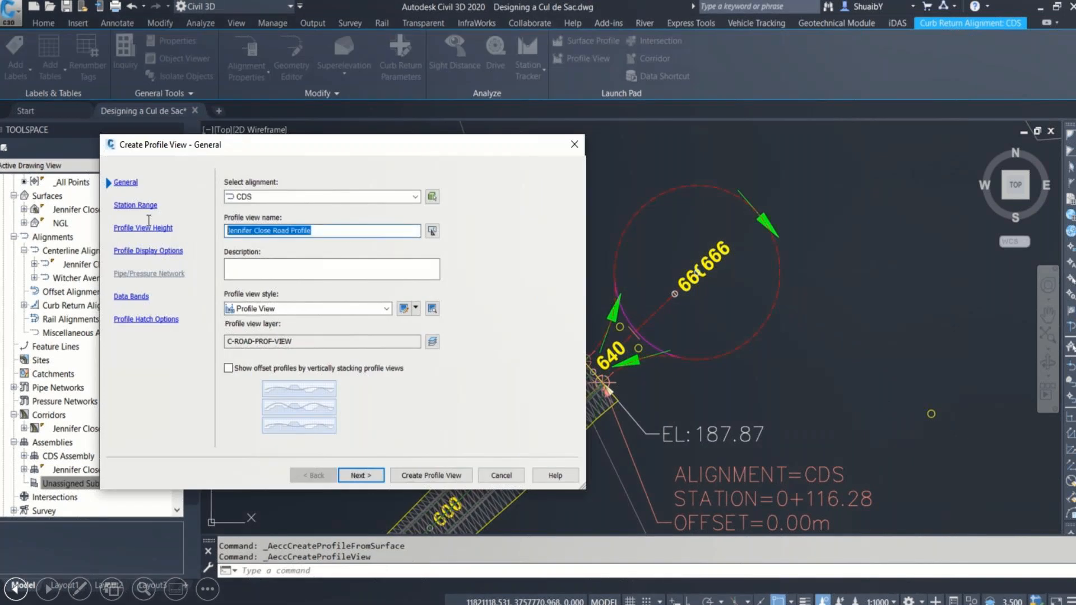
# Create a profile view named CDS in the RSA Roads Longsection style and place it east of the cul-de-sac
pyautogui.write('CDS')
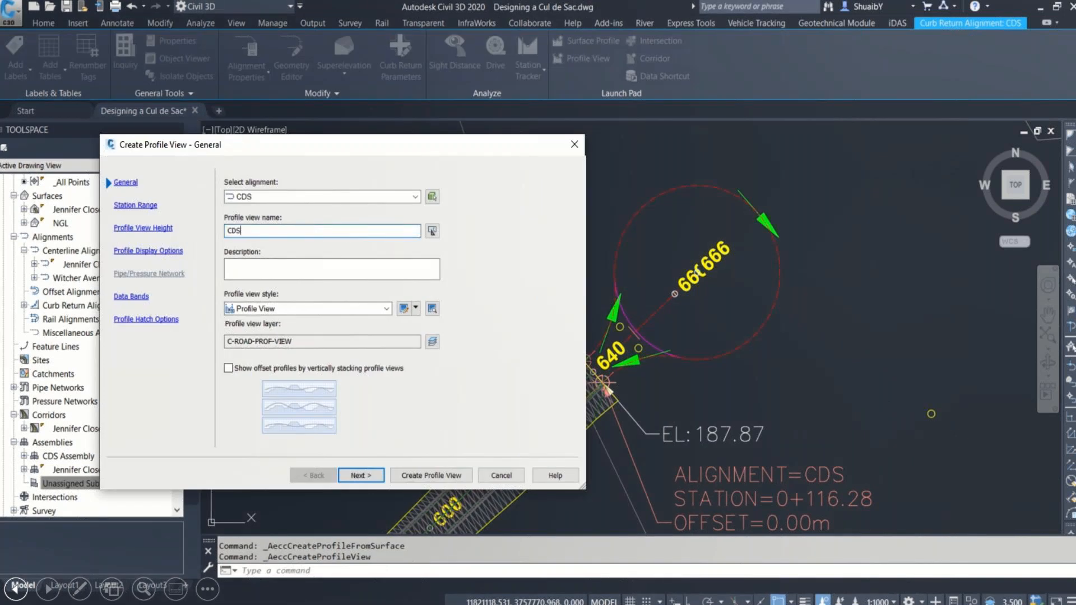
pyautogui.click(310, 309)
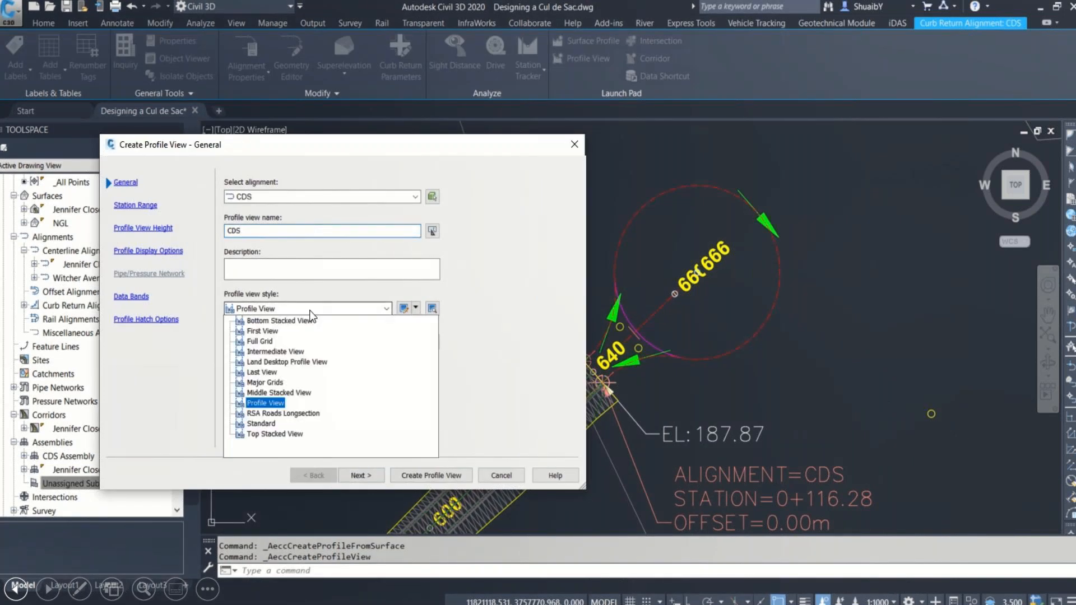
pyautogui.click(278, 410)
pyautogui.click(366, 471)
pyautogui.click(408, 470)
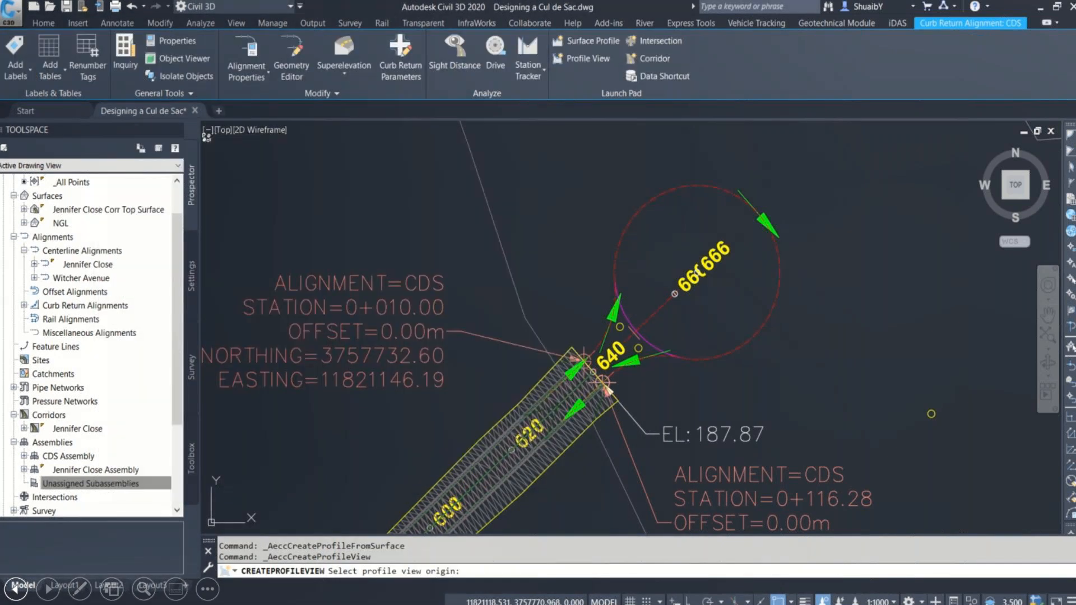
pyautogui.scroll(-5, 513, 362)
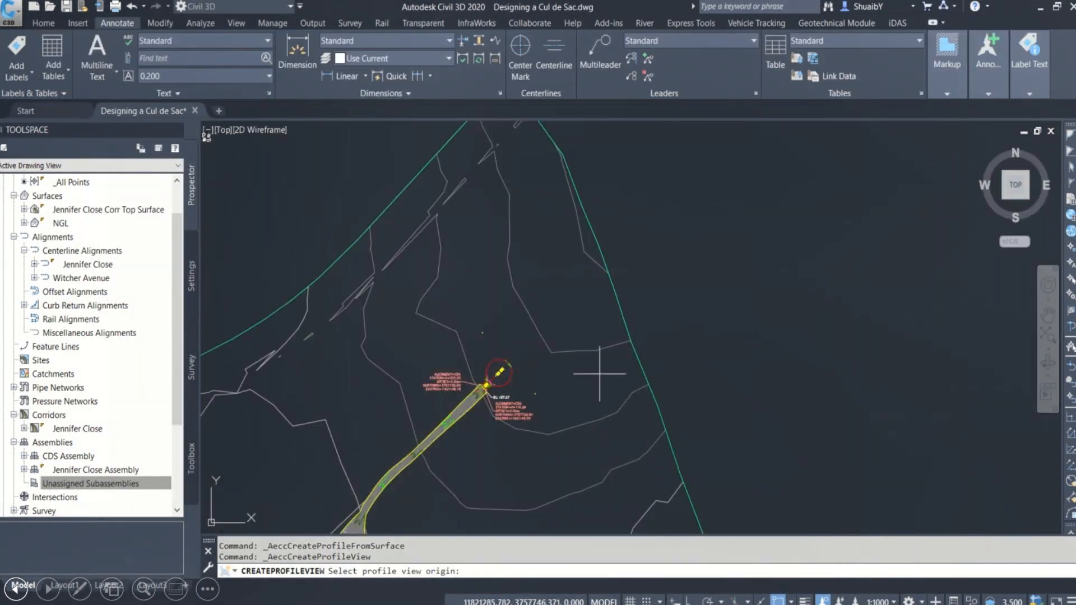
pyautogui.click(672, 360)
pyautogui.scroll(2, 620, 349)
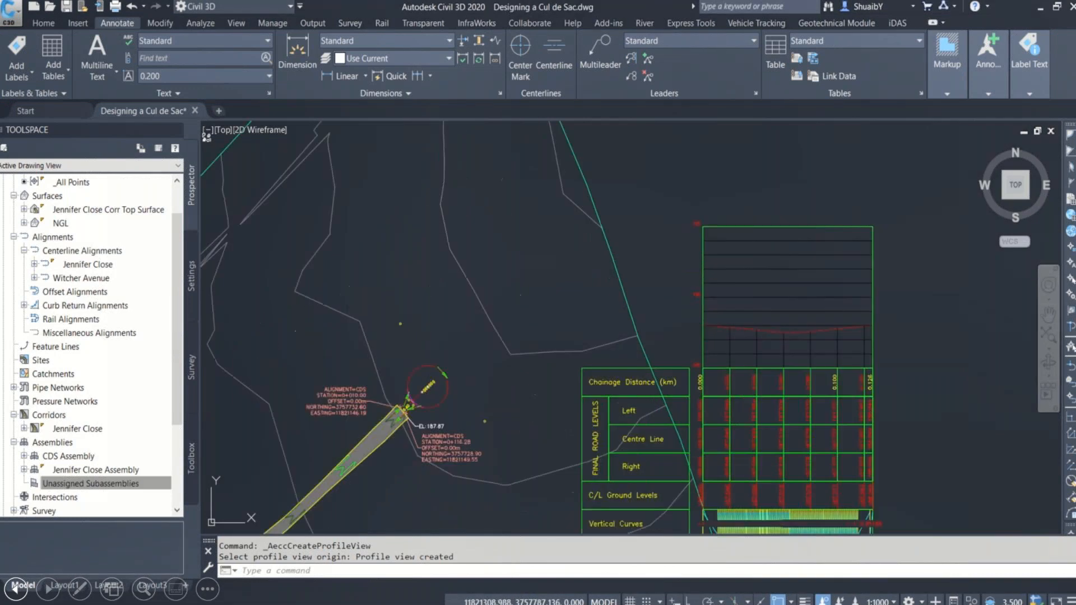
# Set the NGL surface's style to _No Display so its contours are hidden
pyautogui.press('Escape')
pyautogui.click(634, 247)
pyautogui.click(581, 284)
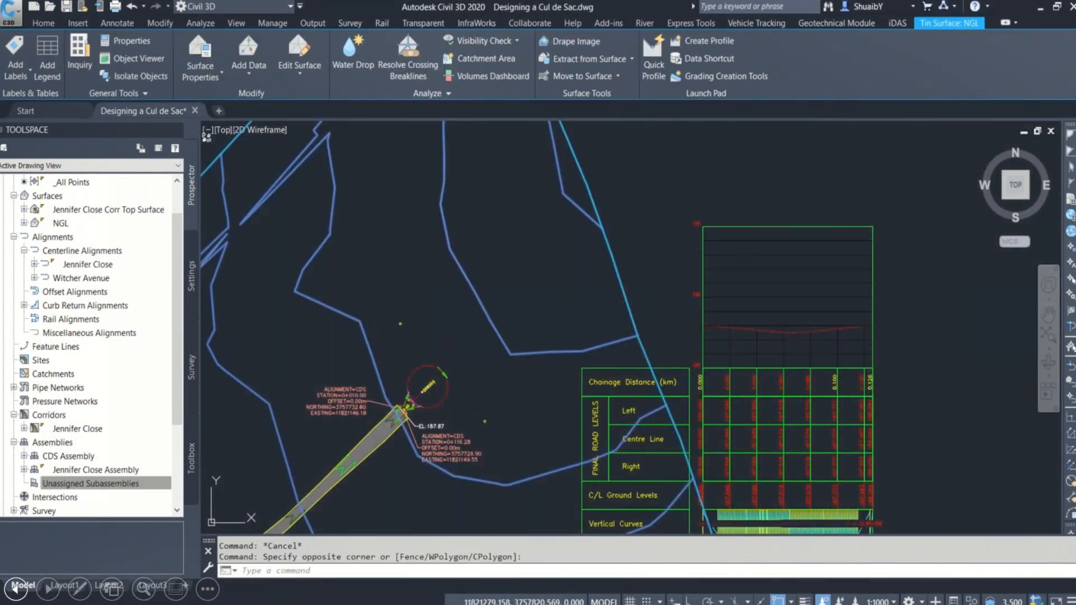
pyautogui.click(203, 52)
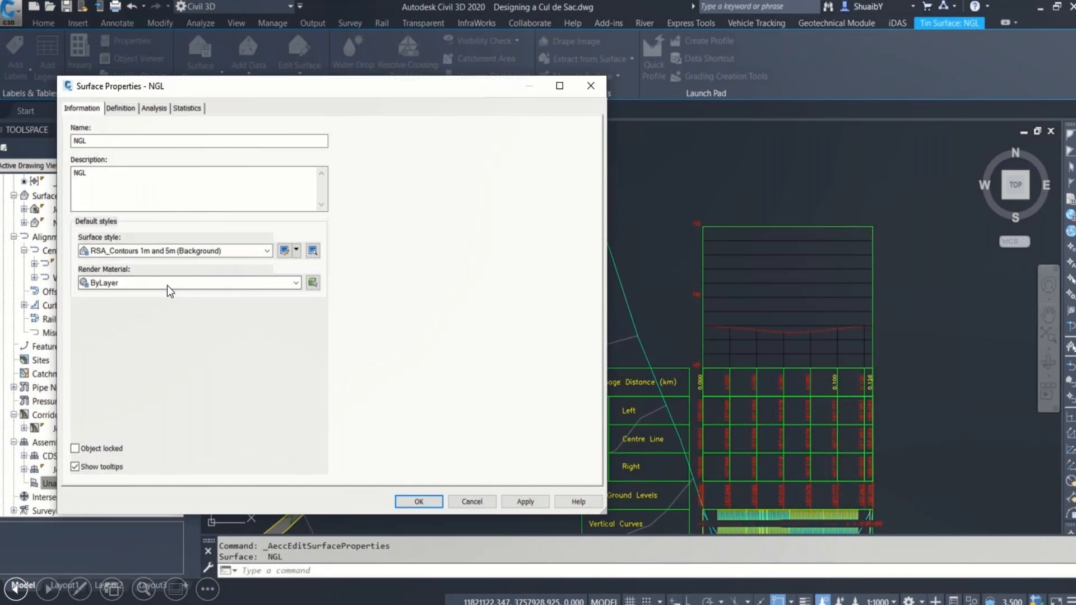
pyautogui.click(168, 251)
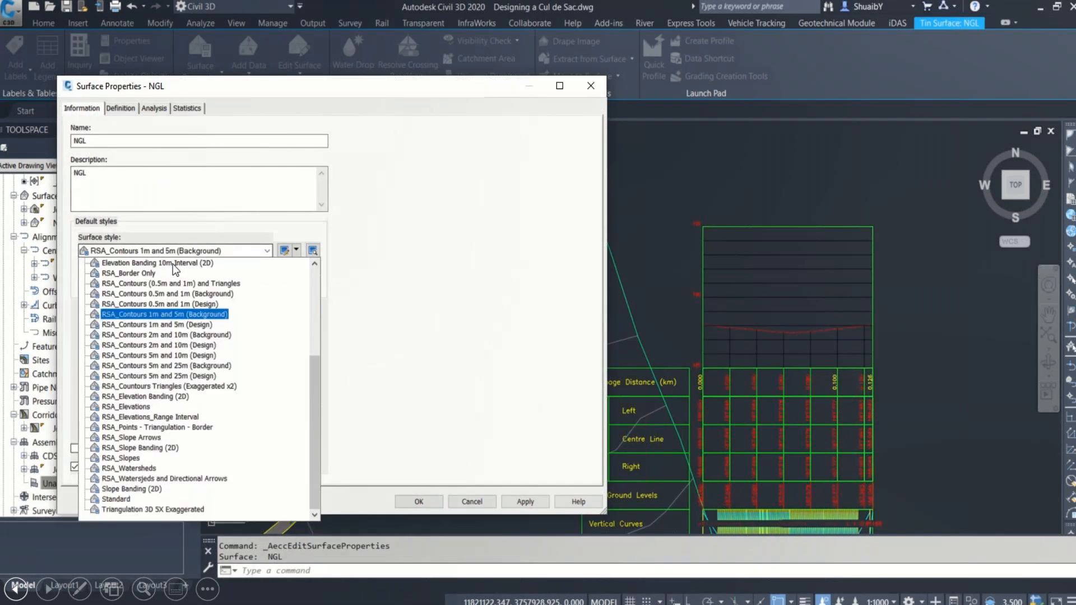
pyautogui.scroll(5, 155, 274)
pyautogui.click(121, 263)
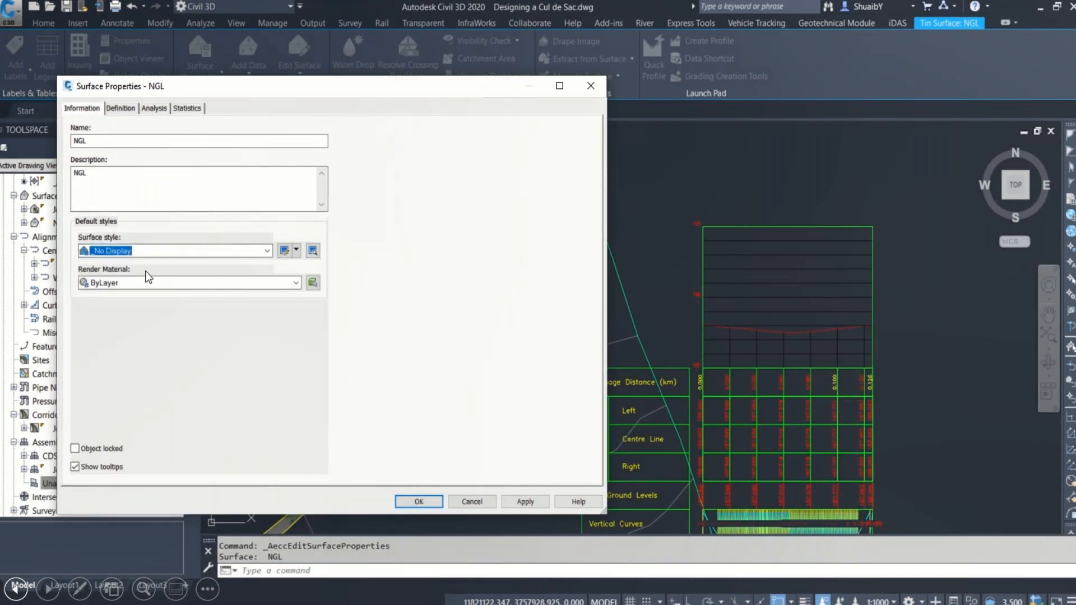
pyautogui.click(419, 501)
pyautogui.scroll(-2, 600, 350)
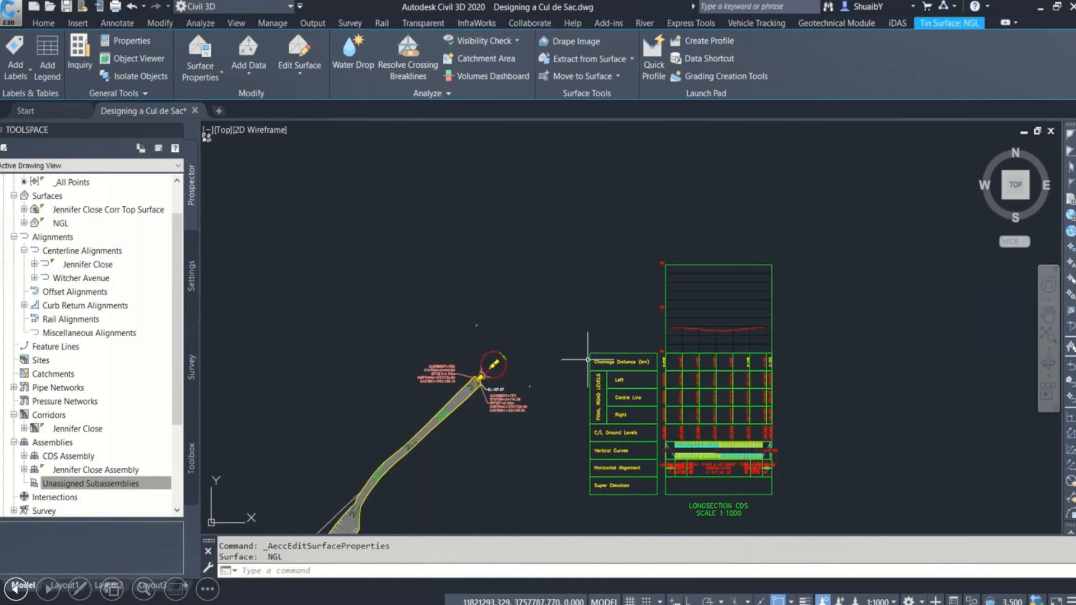
# Move the CDS profile view, together with the still selected NGL surface, west toward the cul-de-sac
pyautogui.scroll(4, 516, 445)
pyautogui.moveTo(808, 332); pyautogui.dragTo(657, 463, button='middle')
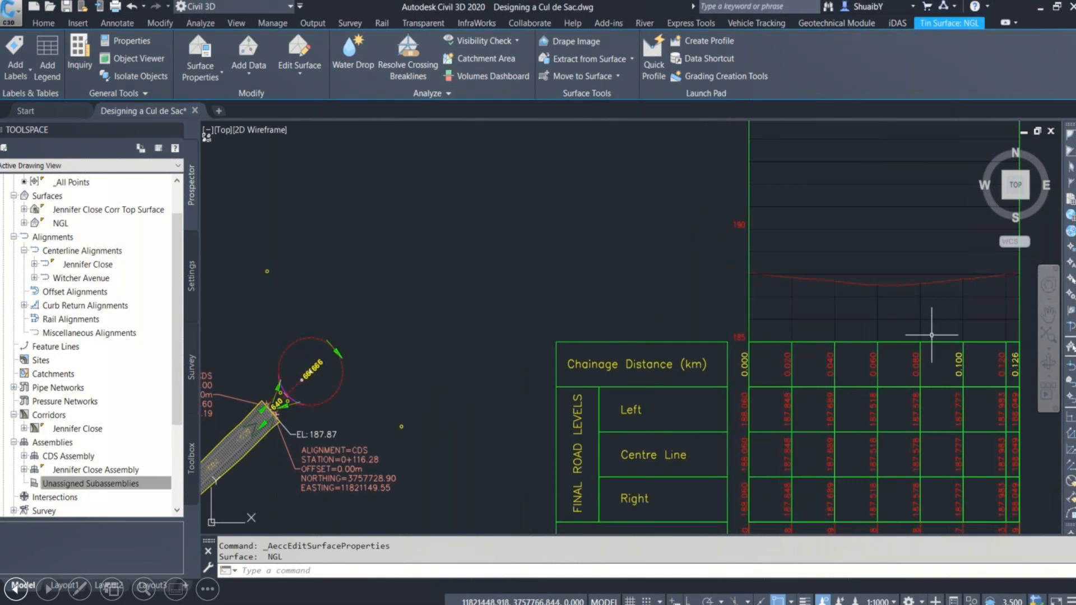
pyautogui.moveTo(953, 332); pyautogui.dragTo(921, 334, button='middle')
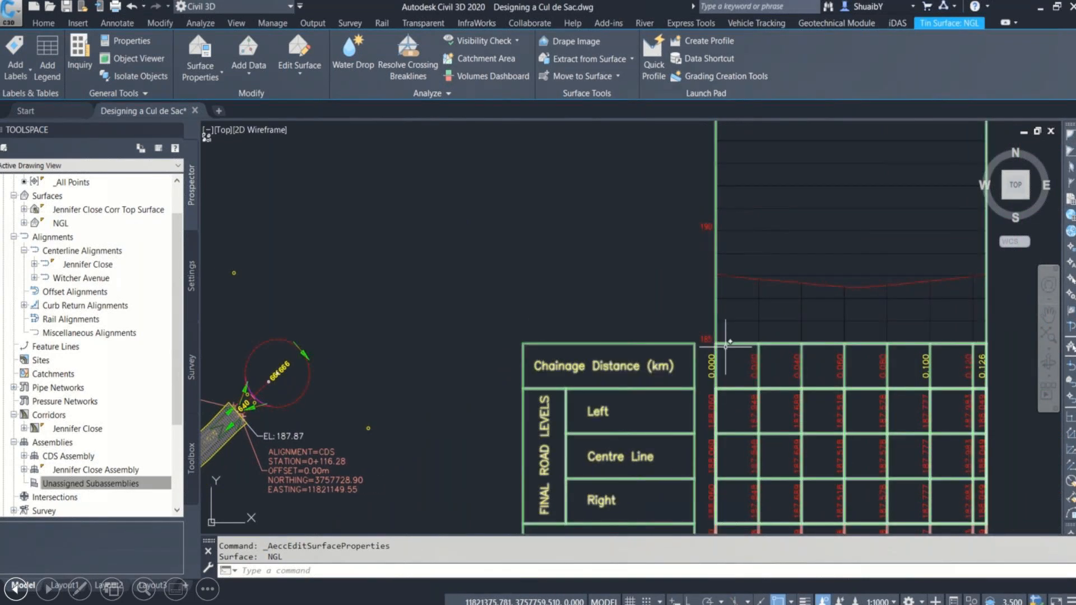
pyautogui.scroll(-3, 725, 346)
pyautogui.click(692, 346)
pyautogui.write('m')
pyautogui.press('Return')
pyautogui.click(692, 348)
pyautogui.scroll(5, 645, 352)
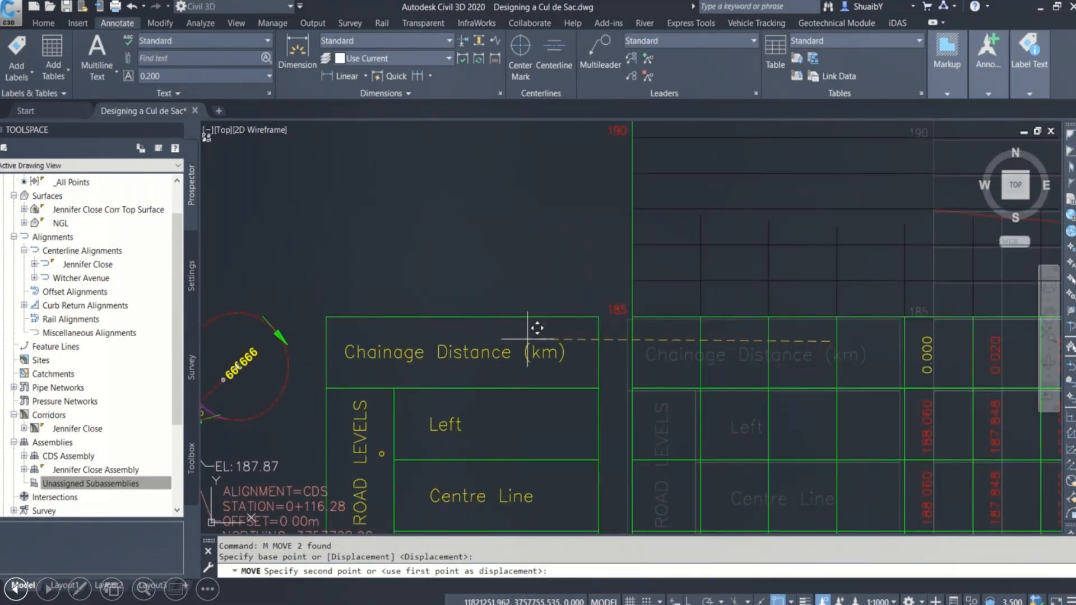
pyautogui.click(529, 339)
pyautogui.scroll(-6, 747, 291)
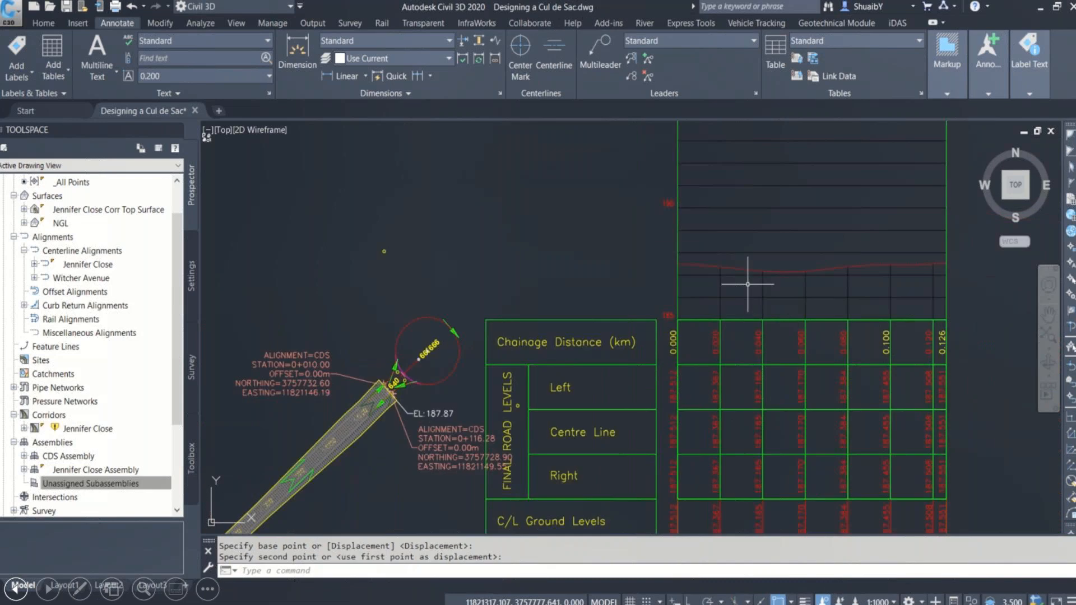
# Move only the CDS profile view further southwest, right beside the cul-de-sac circle
pyautogui.scroll(4, 661, 325)
pyautogui.scroll(-2, 664, 307)
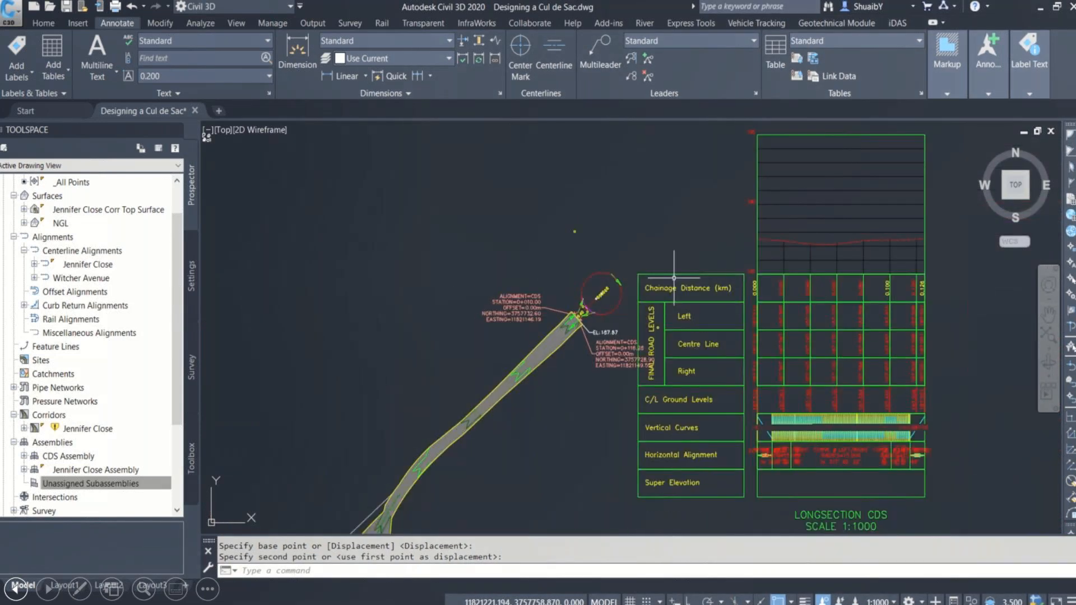
pyautogui.moveTo(675, 271); pyautogui.dragTo(665, 314, button='middle')
pyautogui.click(665, 314)
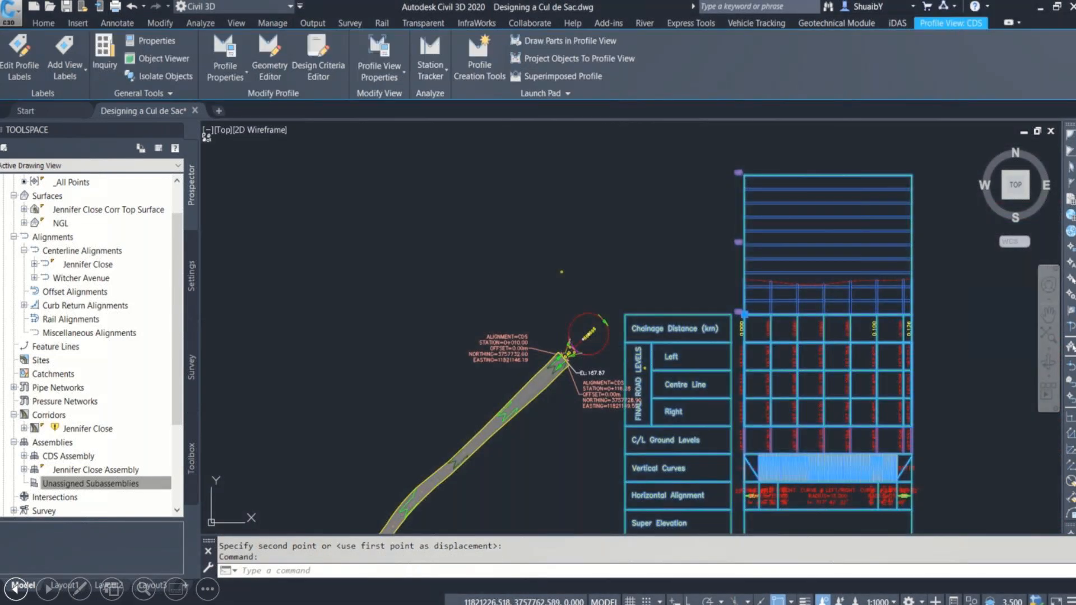
pyautogui.write('m')
pyautogui.press('Return')
pyautogui.click(911, 275)
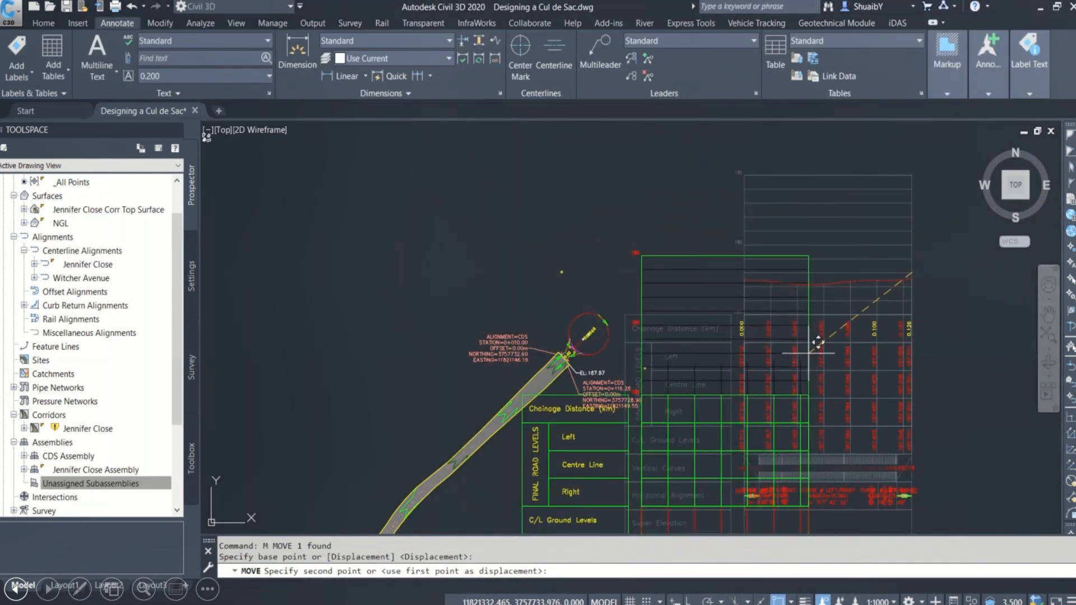
pyautogui.click(725, 356)
pyautogui.scroll(4, 725, 356)
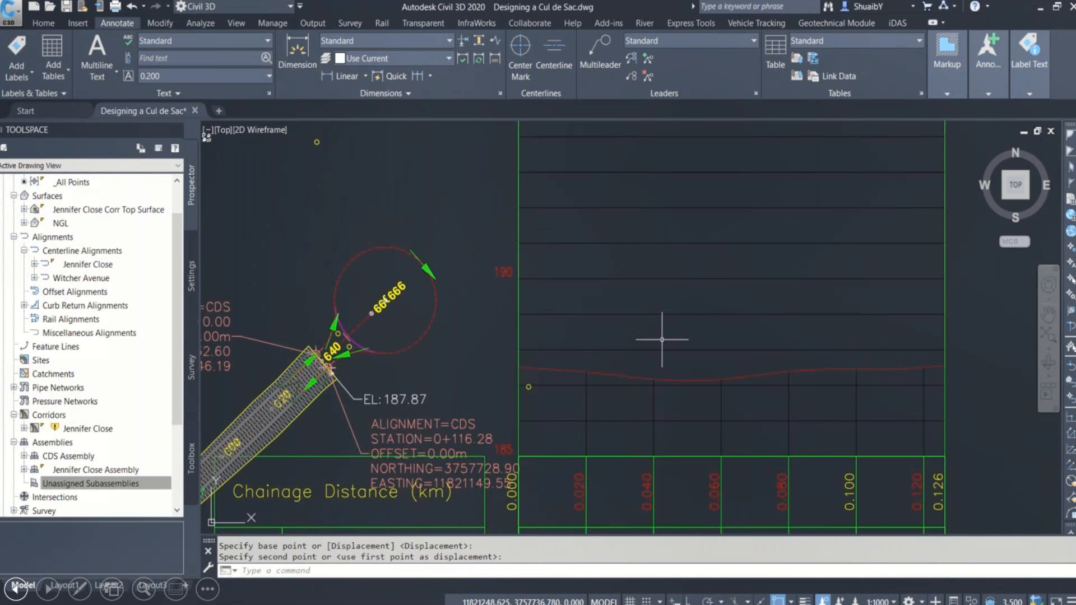
# Add a station elevation label in the CDS profile view at station 10, elevation 187.87
pyautogui.scroll(2, 691, 378)
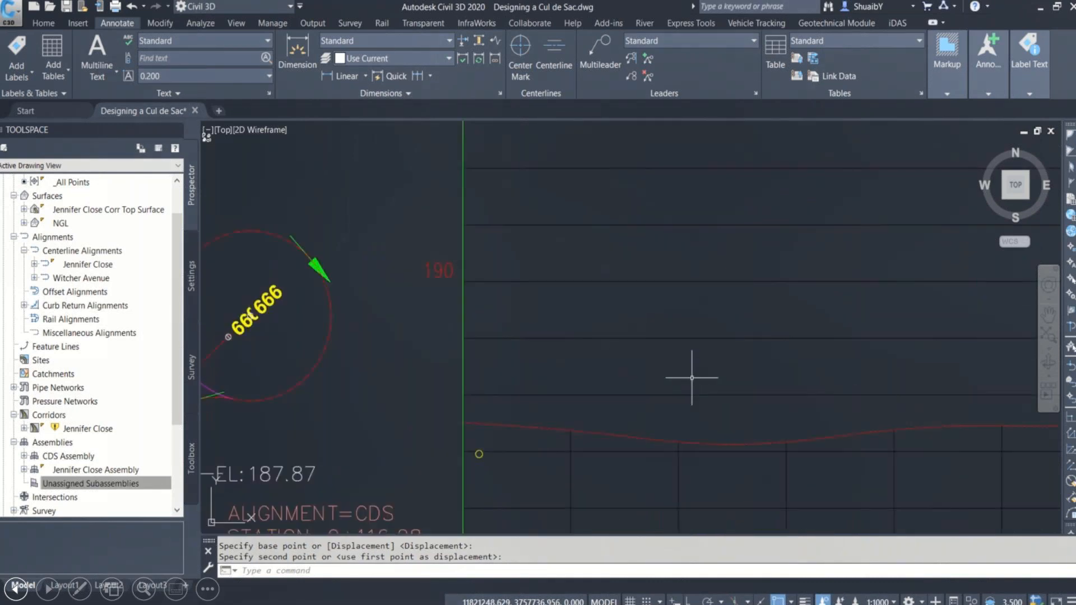
pyautogui.scroll(-2, 692, 375)
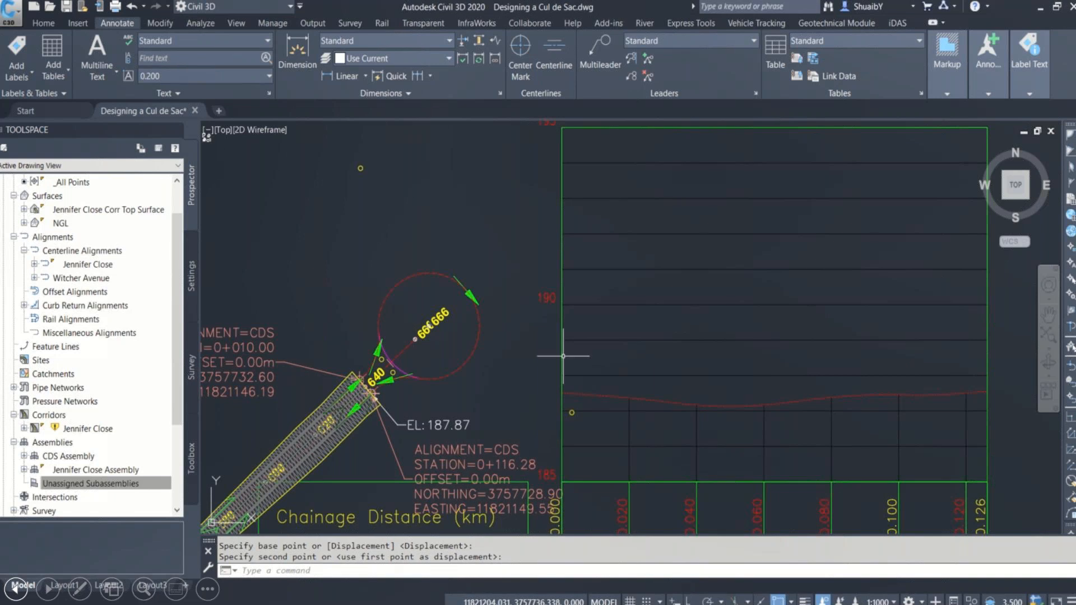
pyautogui.moveTo(690, 354); pyautogui.dragTo(704, 344, button='middle')
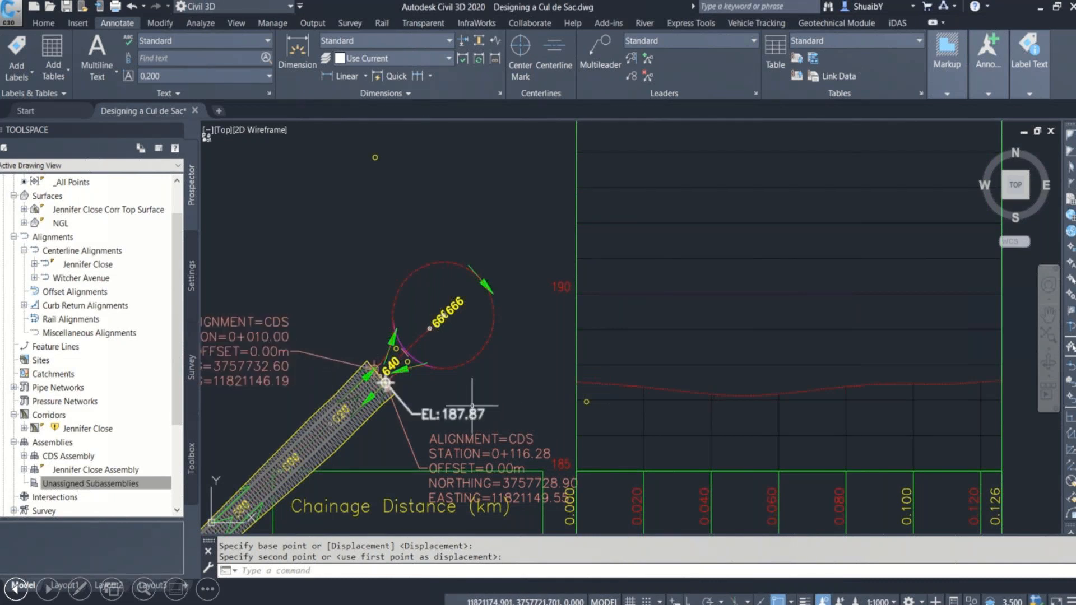
pyautogui.click(900, 288)
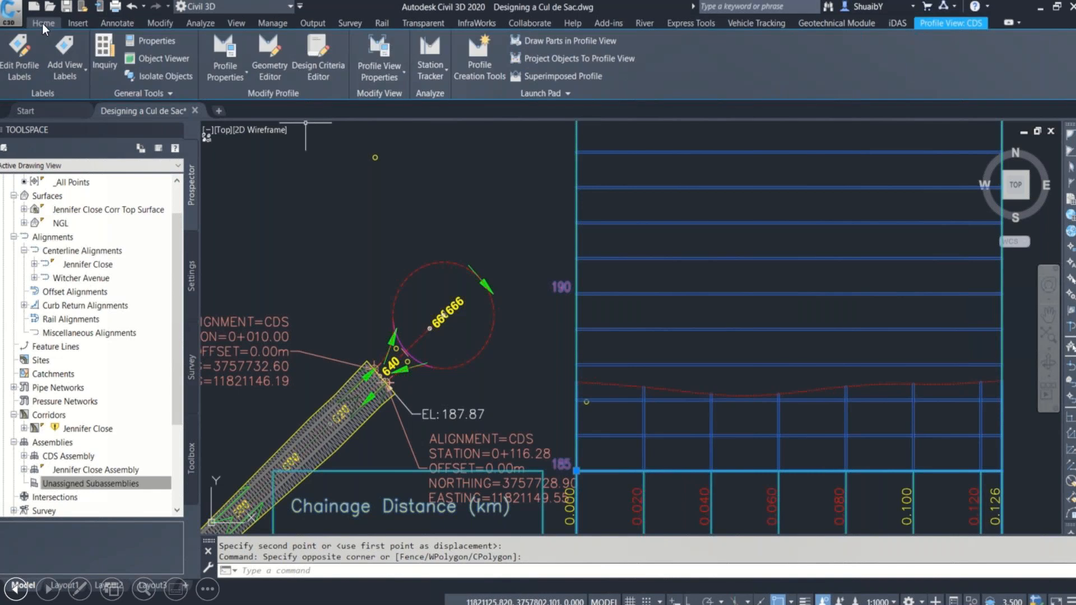
pyautogui.click(113, 21)
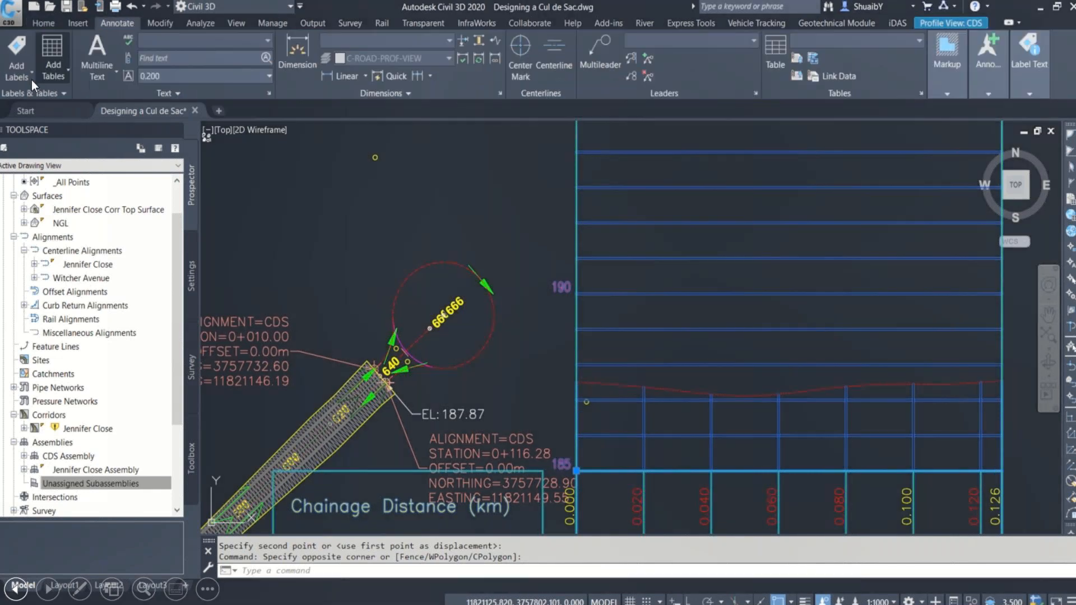
pyautogui.click(22, 76)
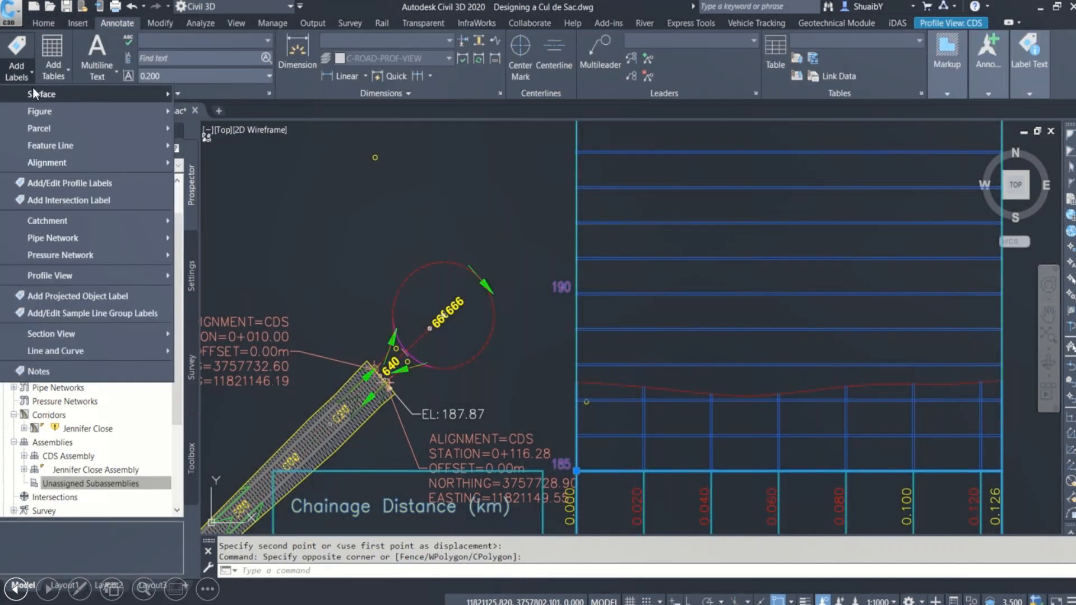
pyautogui.moveTo(53, 276)
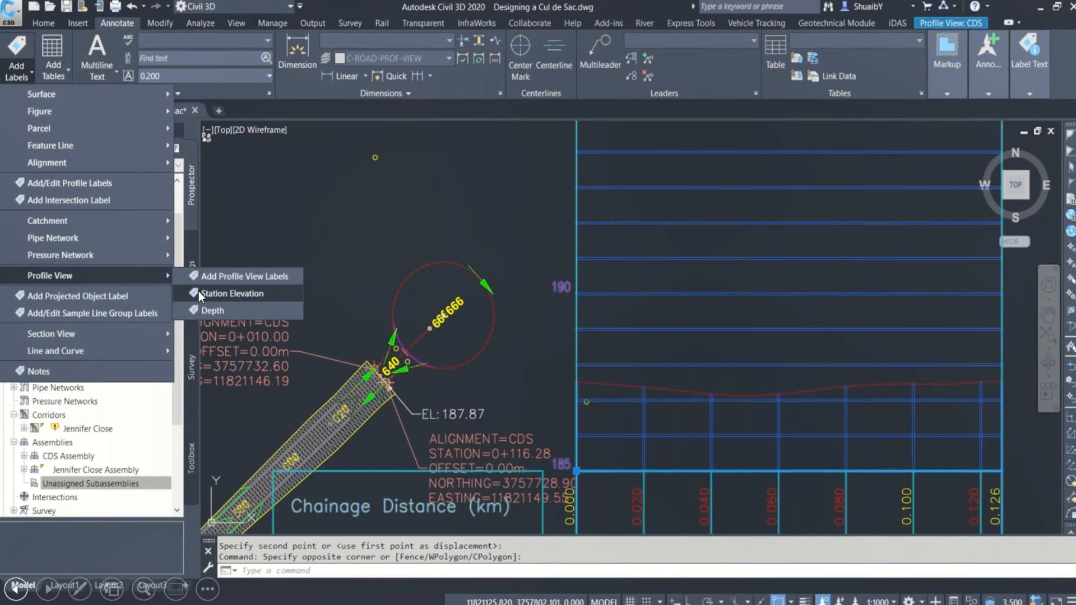
pyautogui.click(199, 293)
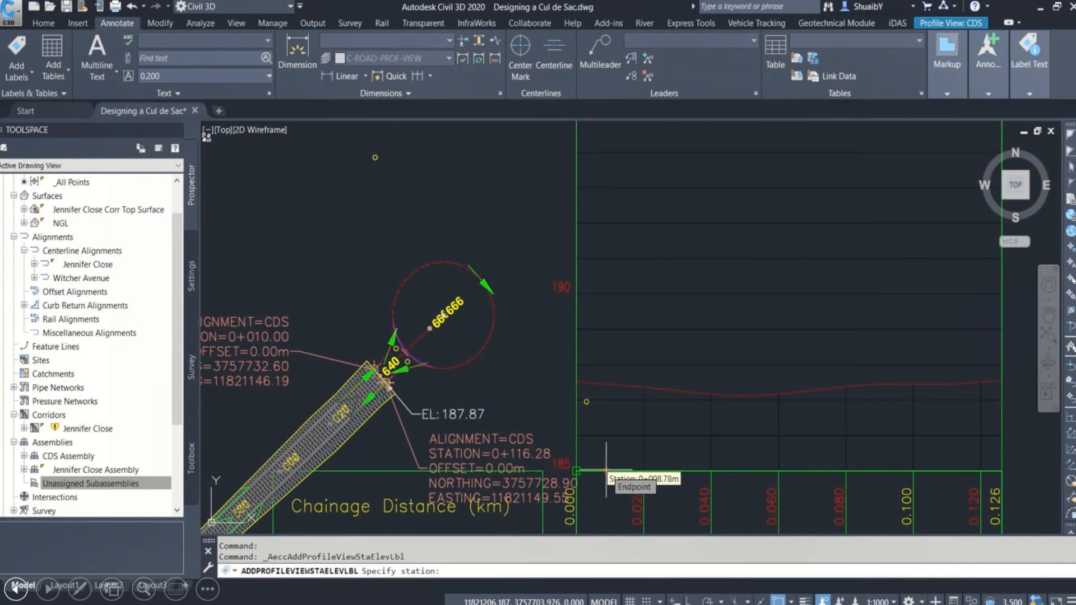
pyautogui.write('10')
pyautogui.press('Return')
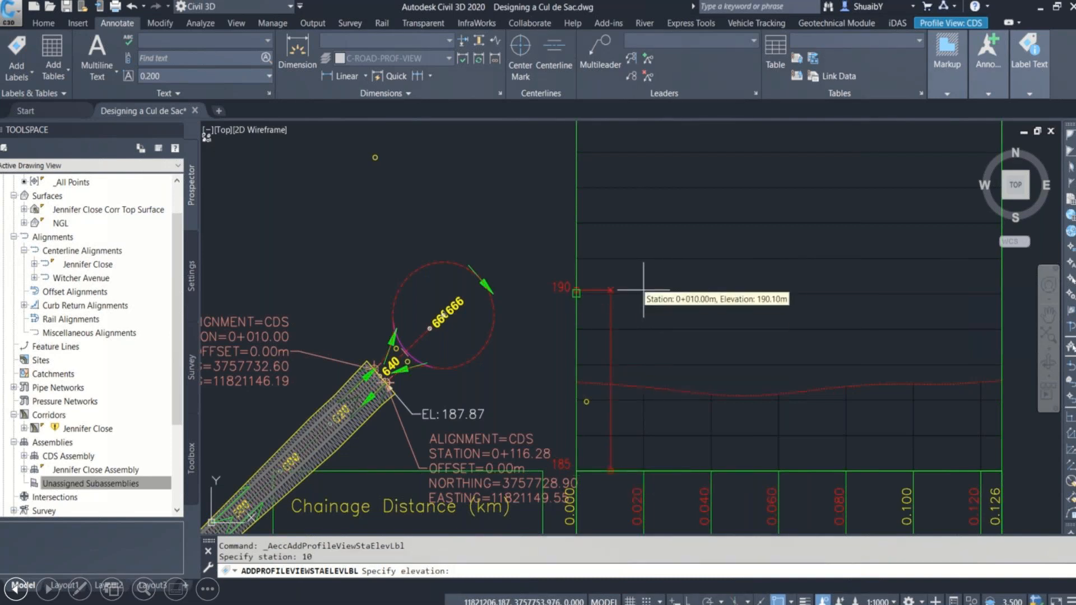
pyautogui.write('1')
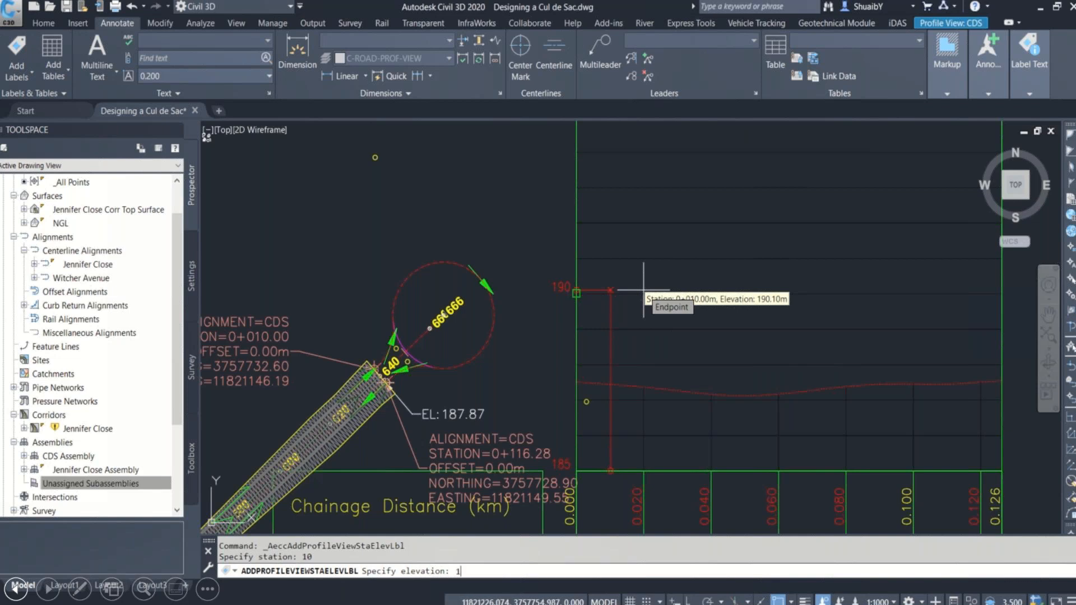
pyautogui.write('87.87')
pyautogui.press('Return')
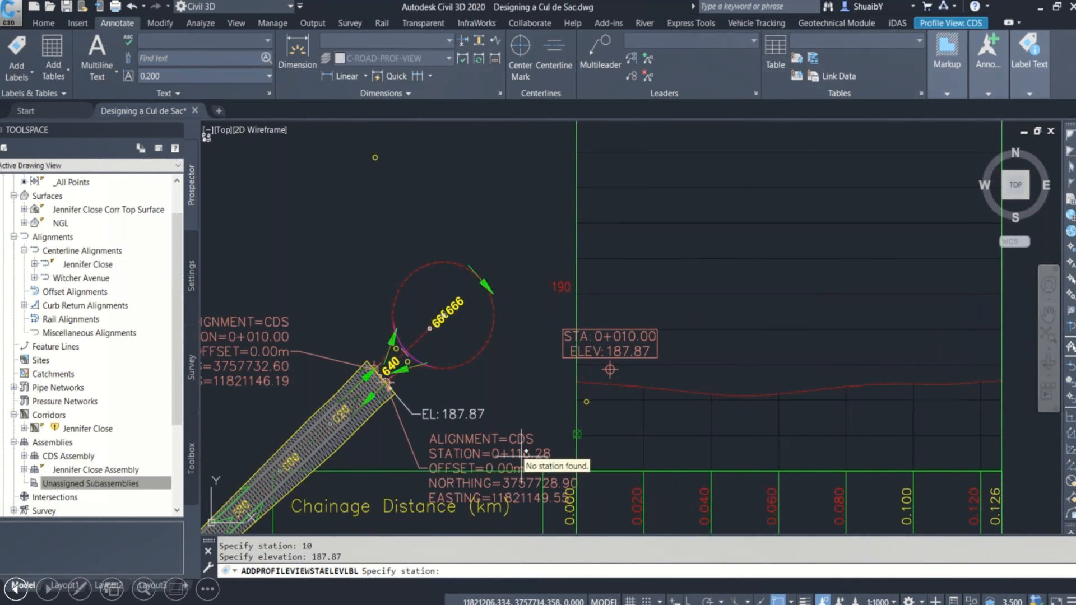
# Add a second station elevation label at station 116.28, elevation 187.87, and end the labelling
pyautogui.write('11')
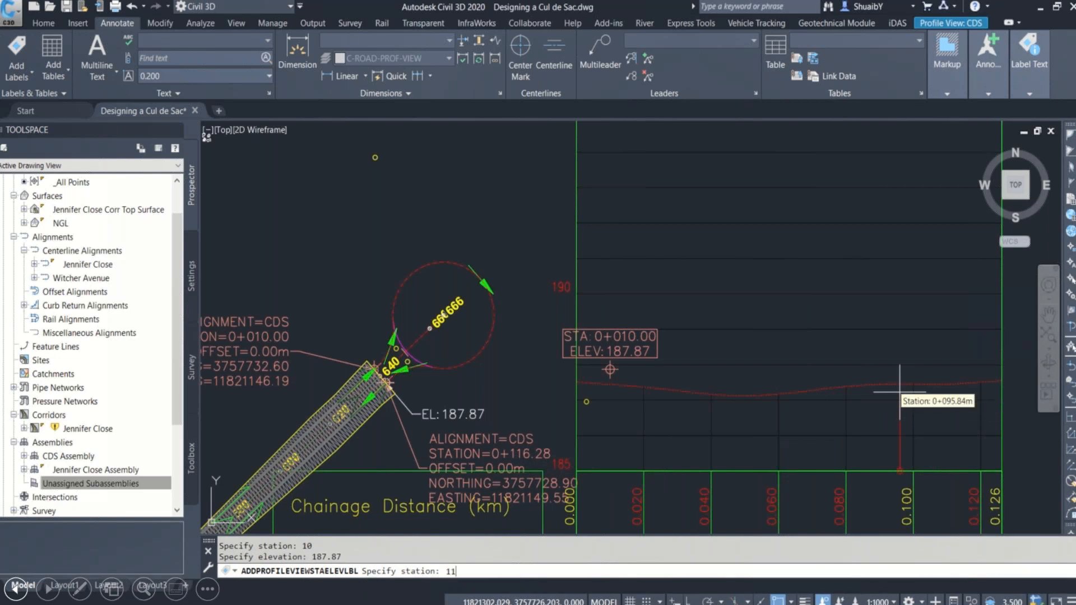
pyautogui.write('6.28')
pyautogui.press('Return')
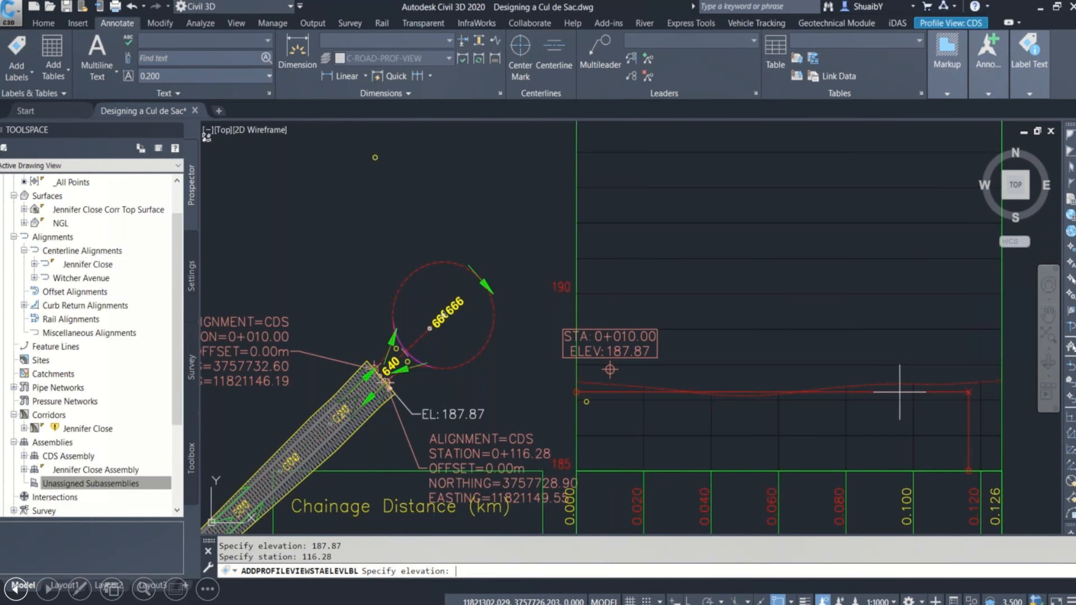
pyautogui.write('1')
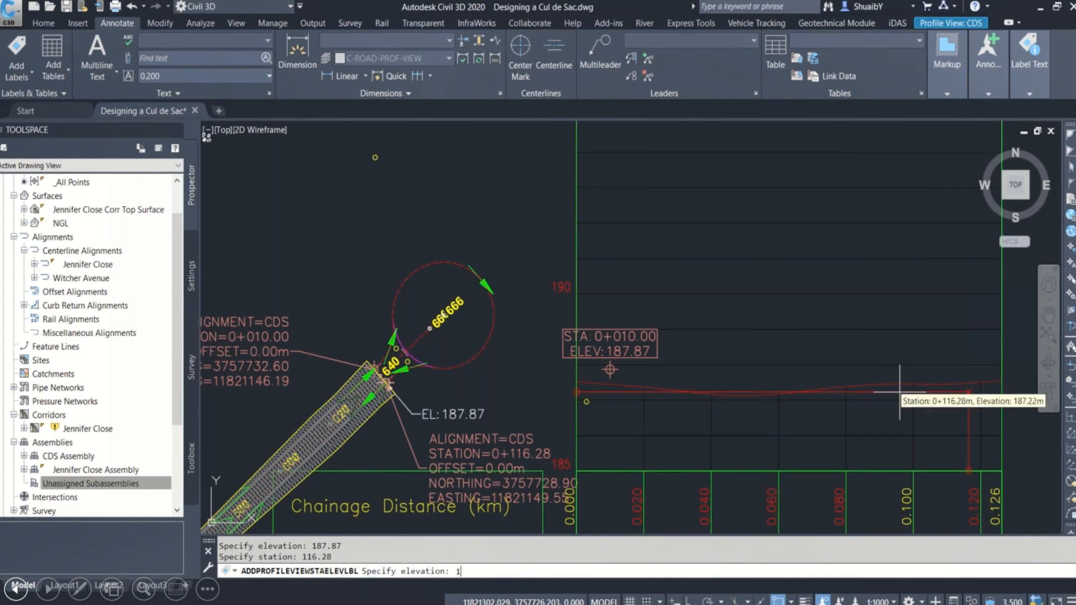
pyautogui.write('87.87')
pyautogui.press('Return')
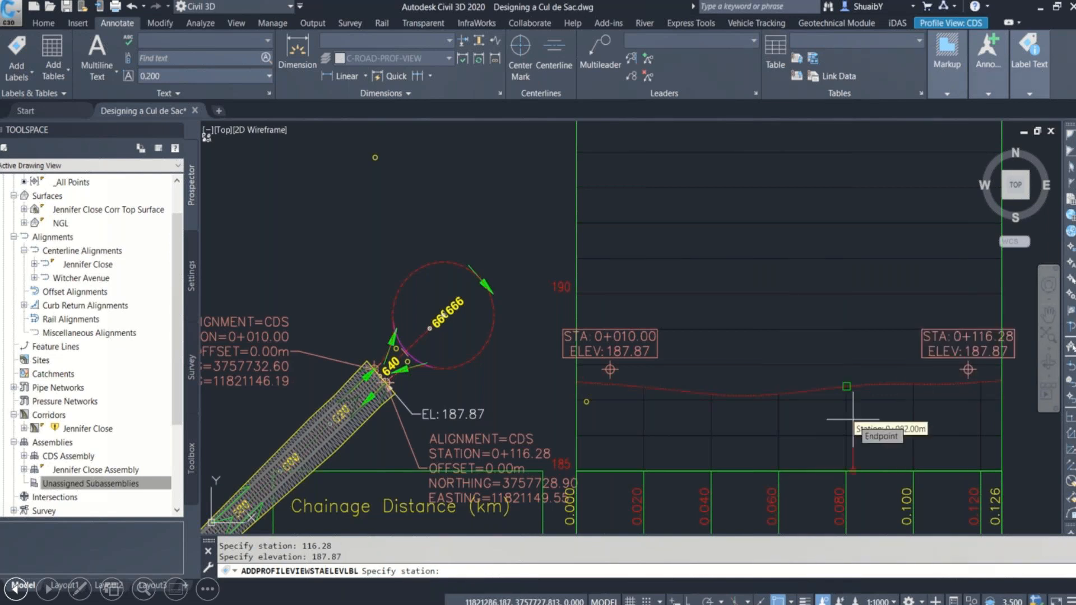
pyautogui.press('Escape')
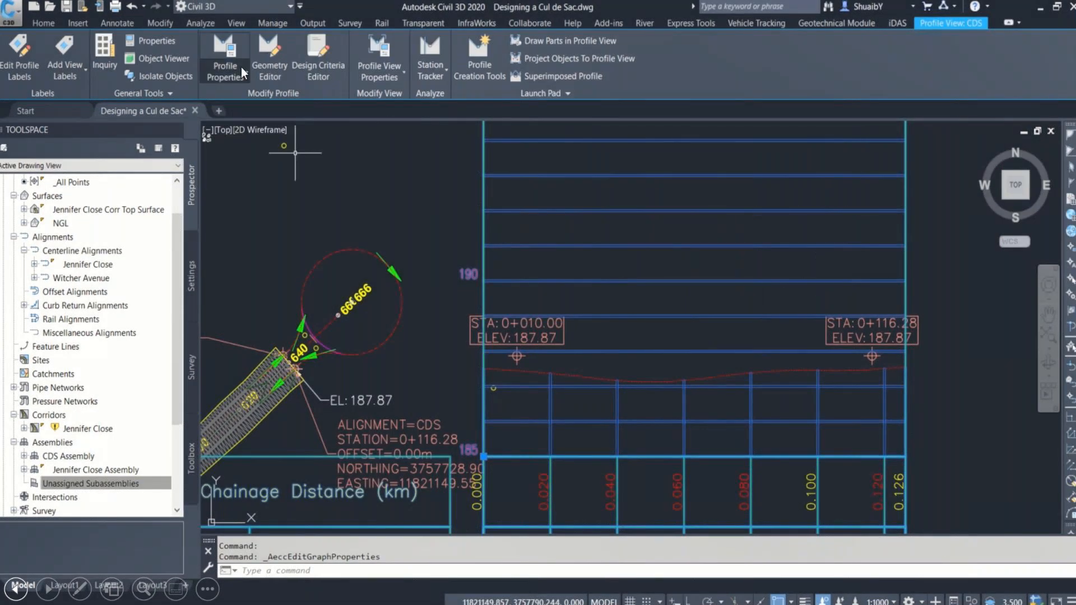
# Limit the CDS profile view to a user specified station range from 0+010.00 to 0+116.28
pyautogui.click(379, 50)
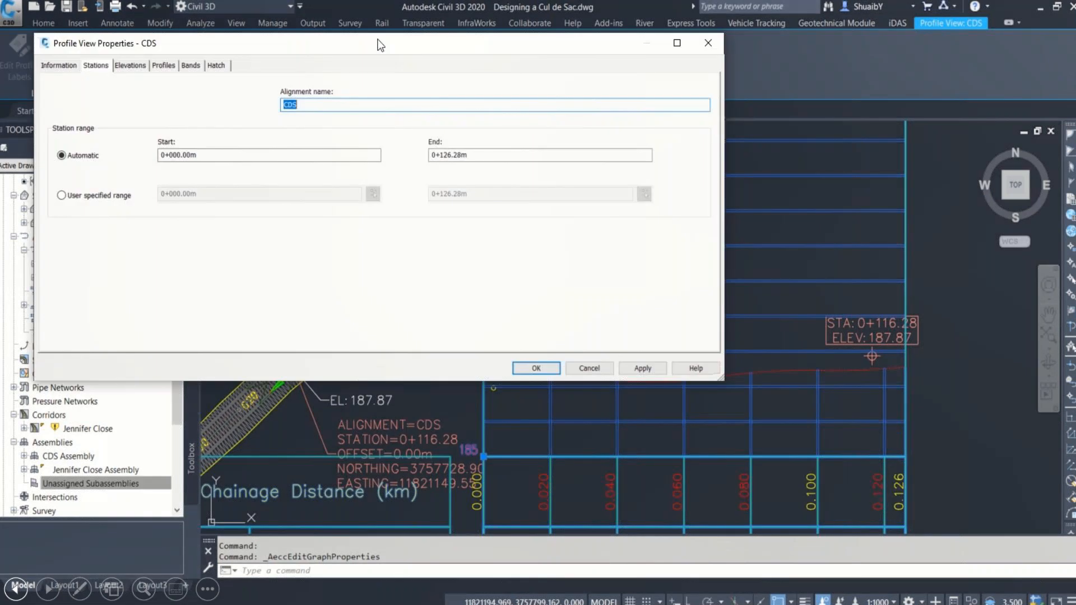
pyautogui.moveTo(378, 43); pyautogui.dragTo(370, 35)
pyautogui.moveTo(716, 366); pyautogui.dragTo(400, 199)
pyautogui.moveTo(311, 59); pyautogui.dragTo(541, 246)
pyautogui.moveTo(361, 143); pyautogui.dragTo(402, 119)
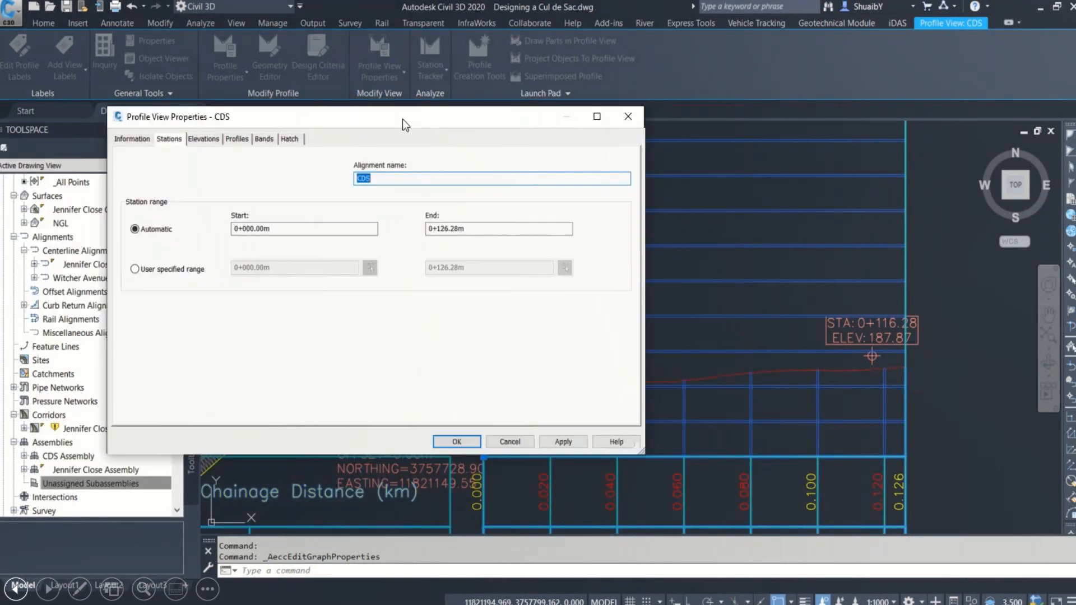
pyautogui.click(147, 272)
pyautogui.click(252, 268)
pyautogui.press('BackSpace')
pyautogui.write('1')
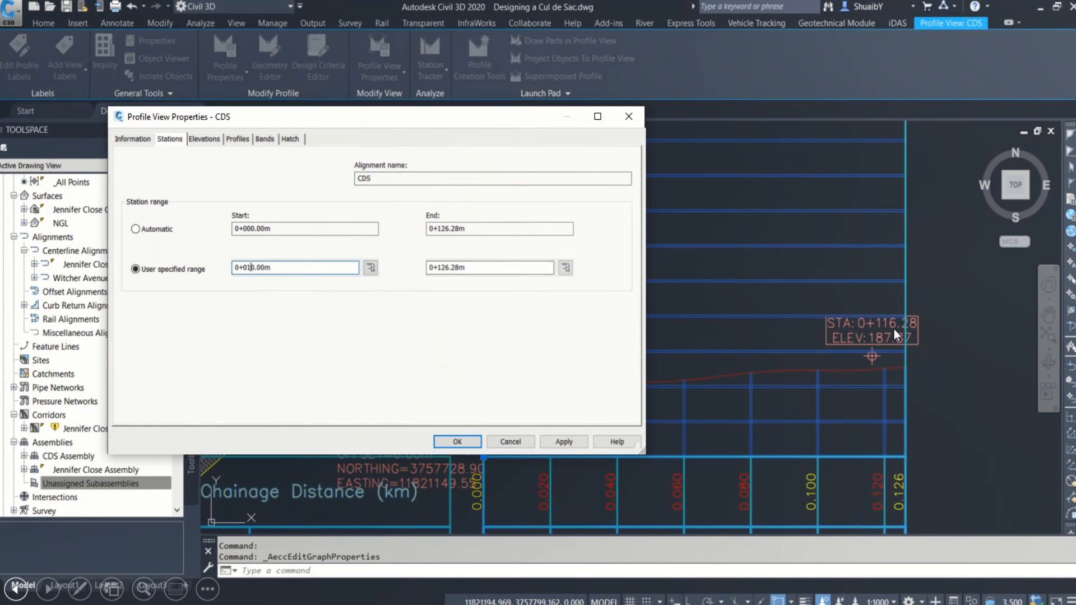
pyautogui.click(445, 268)
pyautogui.press('BackSpace')
pyautogui.write('1')
pyautogui.click(459, 441)
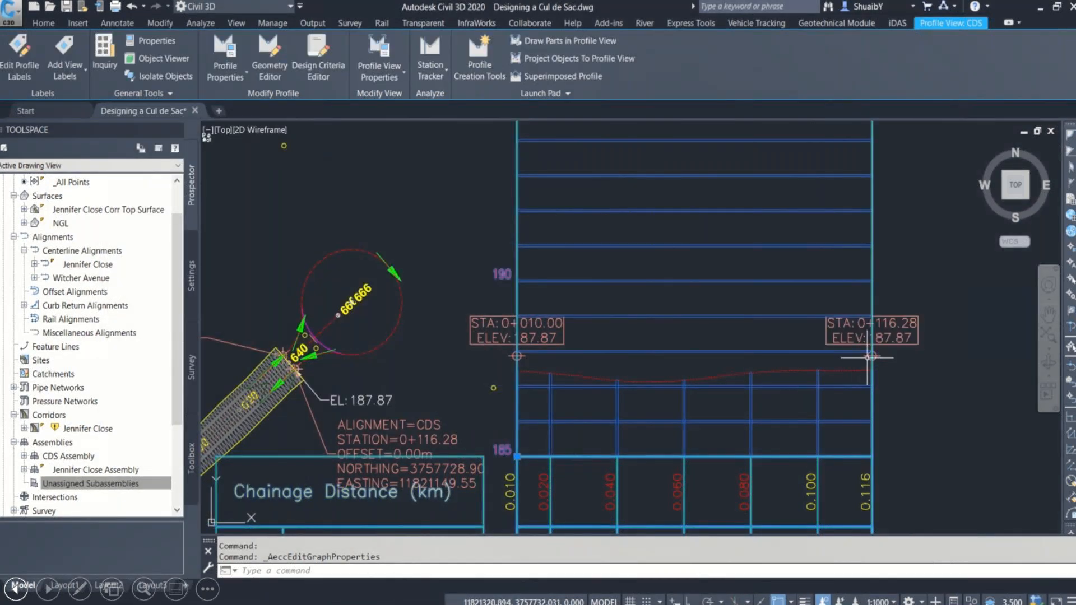
# Create a new layout profile for the CDS alignment with the name and description CDS VA, keeping the RSA Design Profile style
pyautogui.scroll(-2, 527, 342)
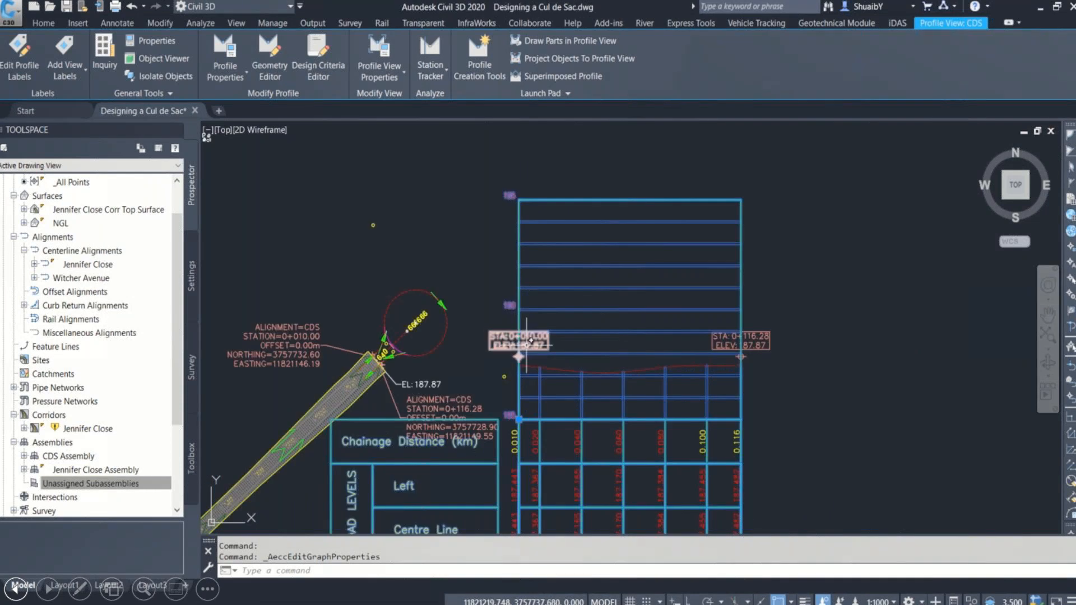
pyautogui.scroll(2, 529, 341)
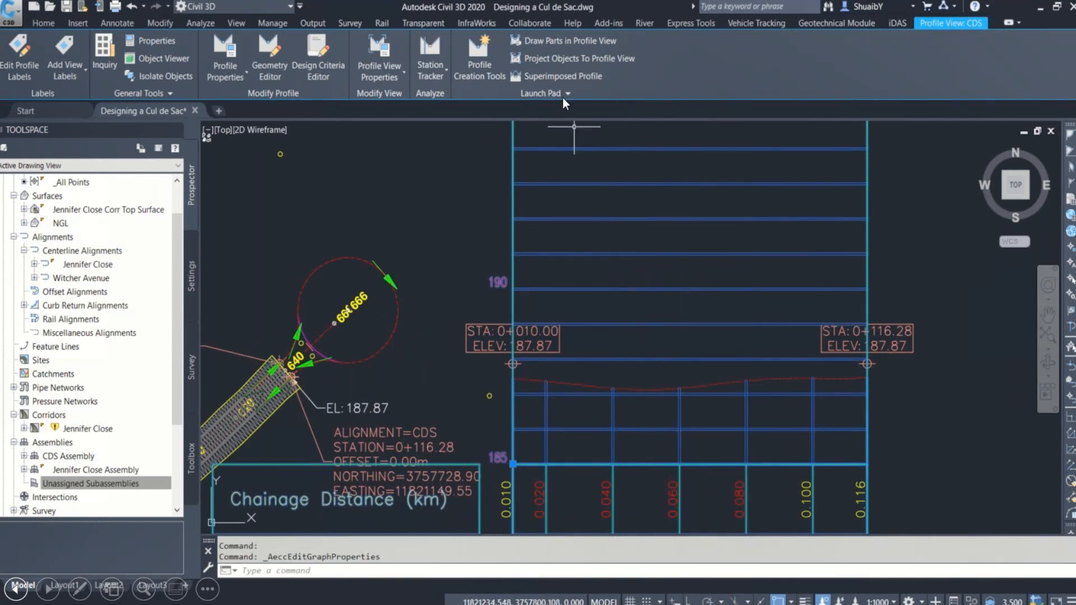
pyautogui.click(480, 54)
pyautogui.moveTo(467, 177); pyautogui.dragTo(338, 177)
pyautogui.write('CDS VA')
pyautogui.moveTo(388, 177); pyautogui.dragTo(209, 179)
pyautogui.hotkey('ctrl', 'c')
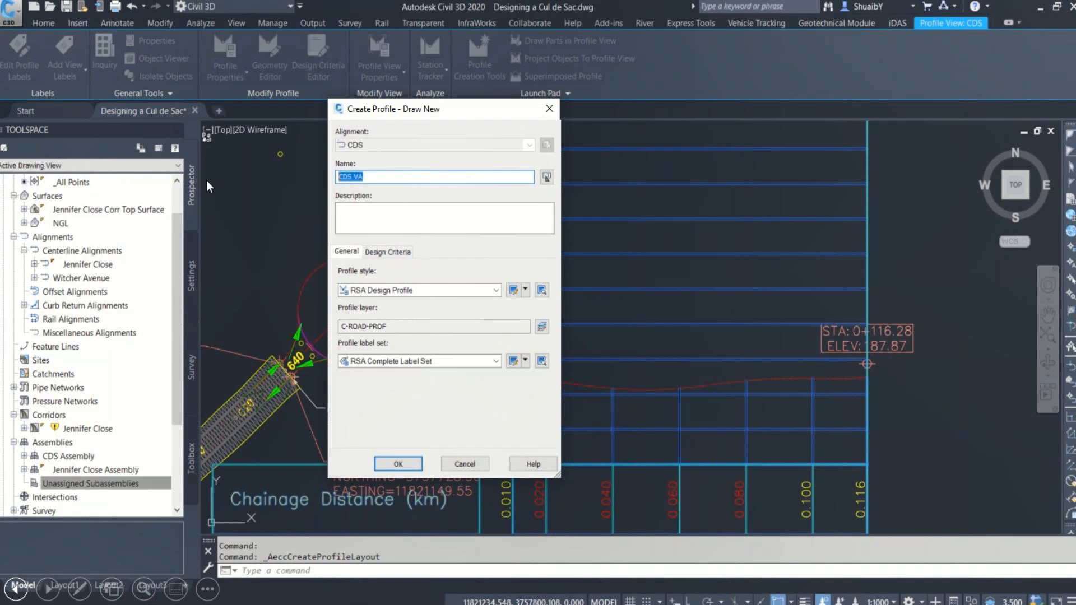
pyautogui.click(452, 223)
pyautogui.hotkey('ctrl', 'v')
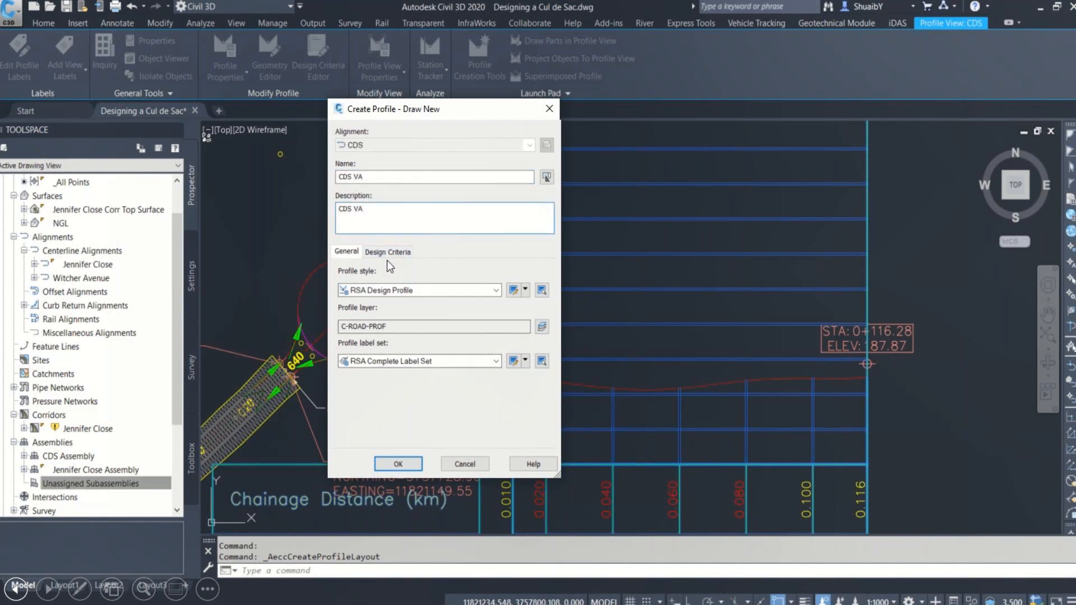
pyautogui.click(398, 464)
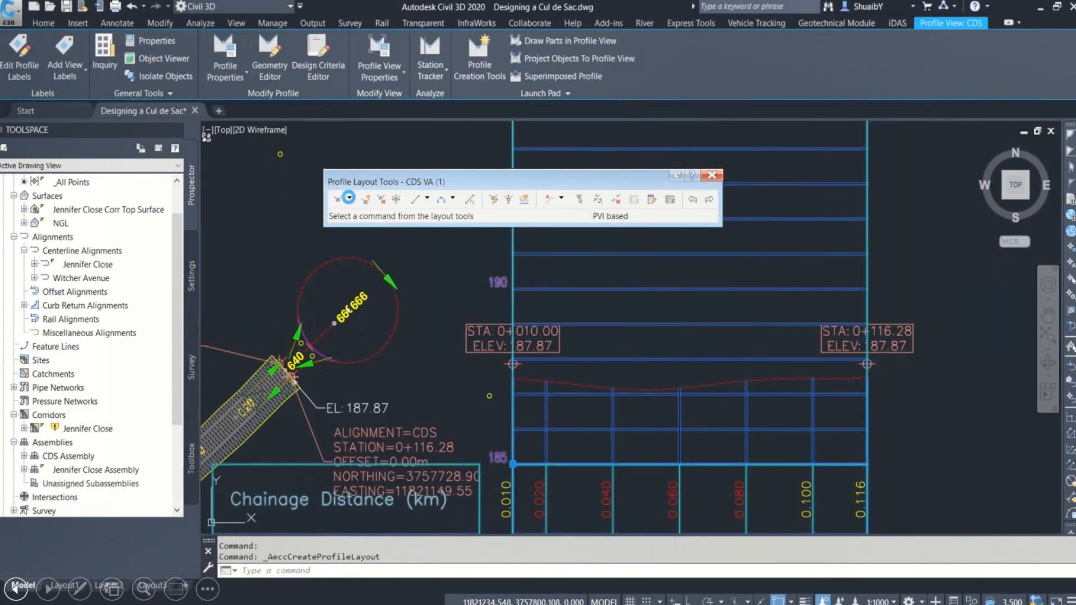
# Draw tangents with curves from the station 0+010.00 marker through a low PVI about midway to the station 0+116.28 marker
pyautogui.click(349, 199)
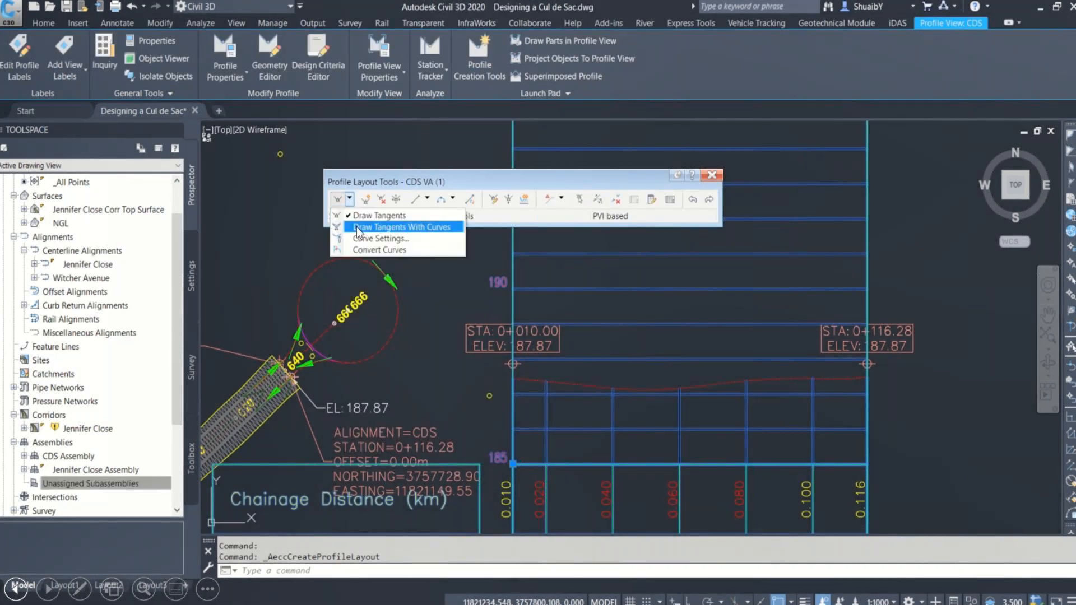
pyautogui.click(357, 227)
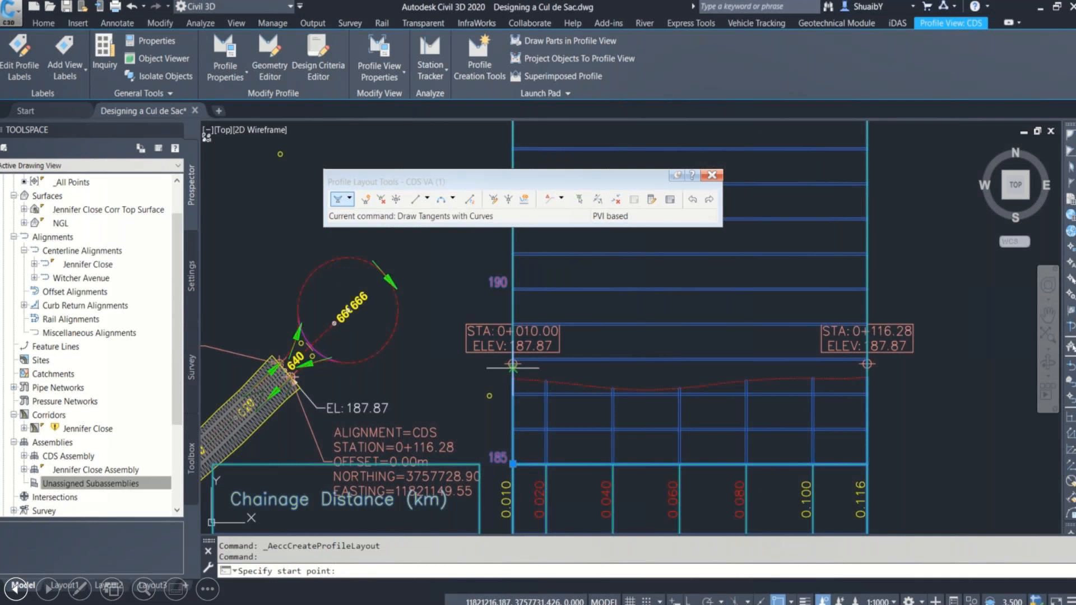
pyautogui.scroll(3, 507, 364)
pyautogui.click(504, 360)
pyautogui.scroll(-3, 506, 361)
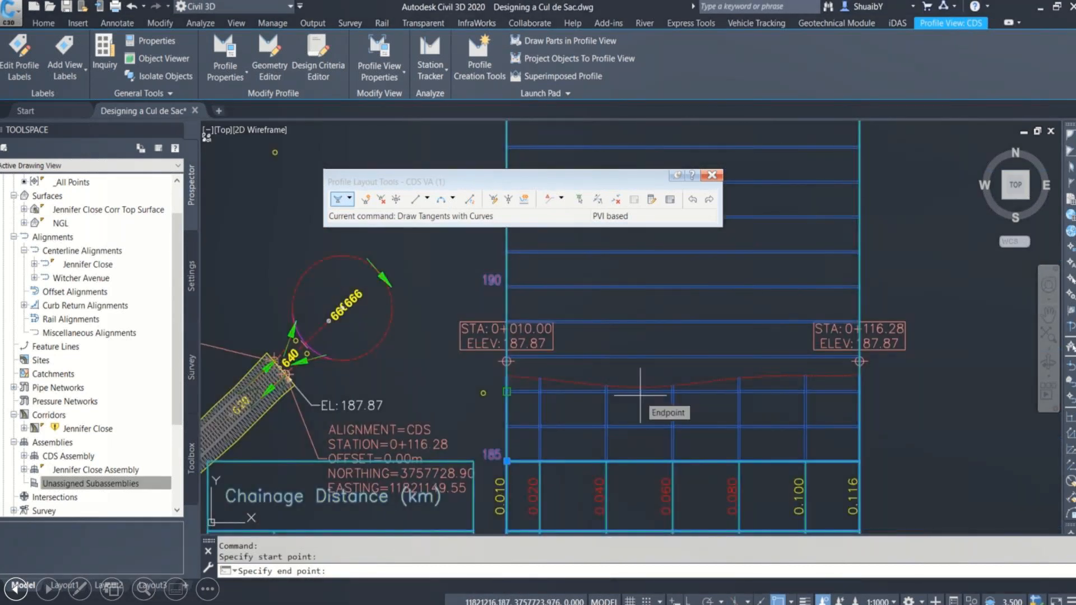
pyautogui.press('F3')
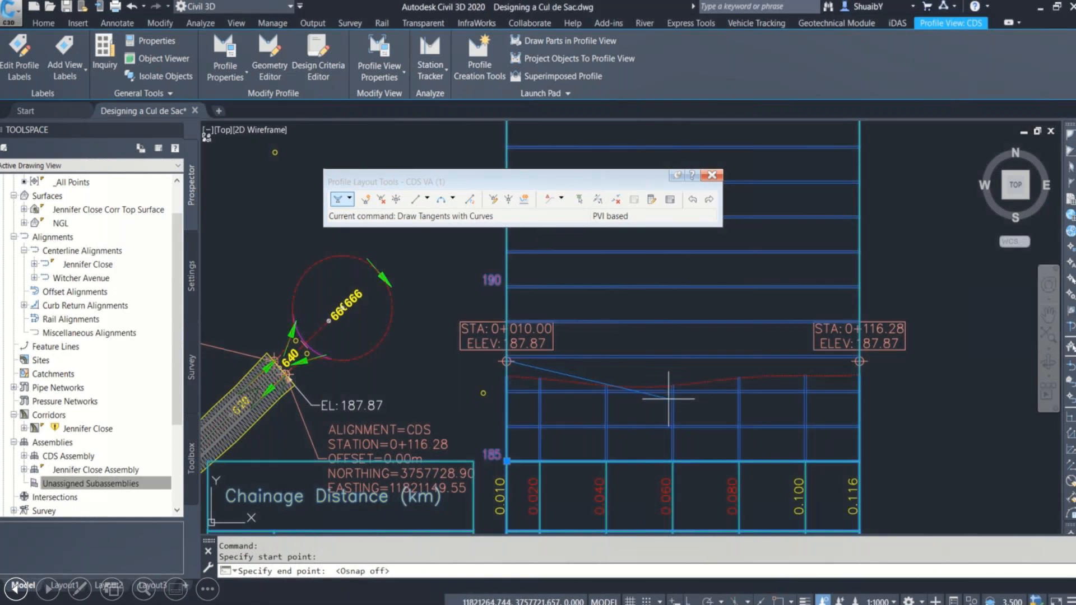
pyautogui.click(685, 398)
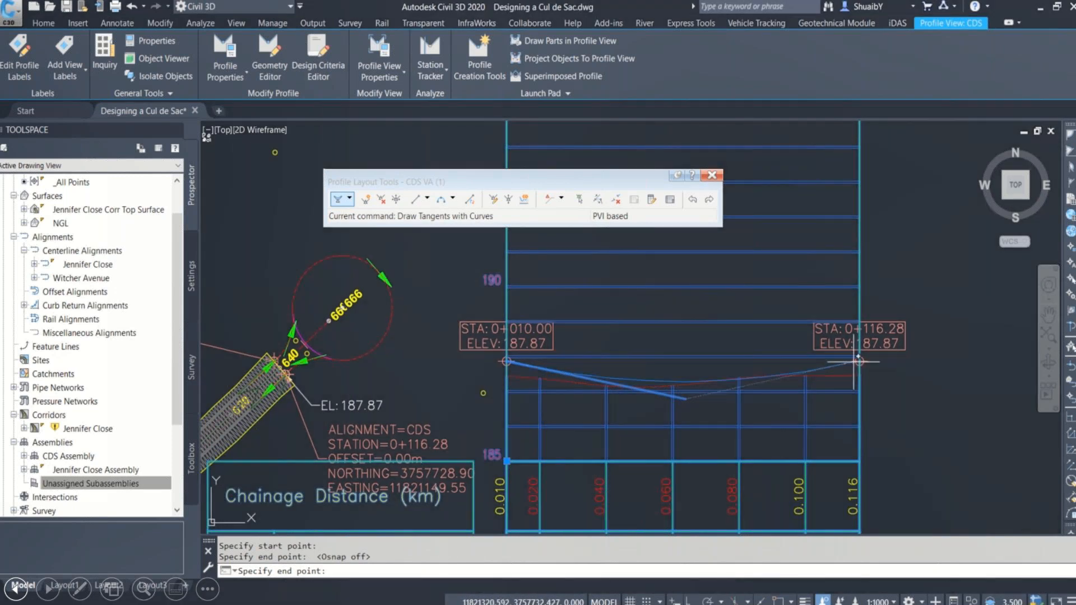
pyautogui.scroll(5, 857, 362)
pyautogui.press('F3')
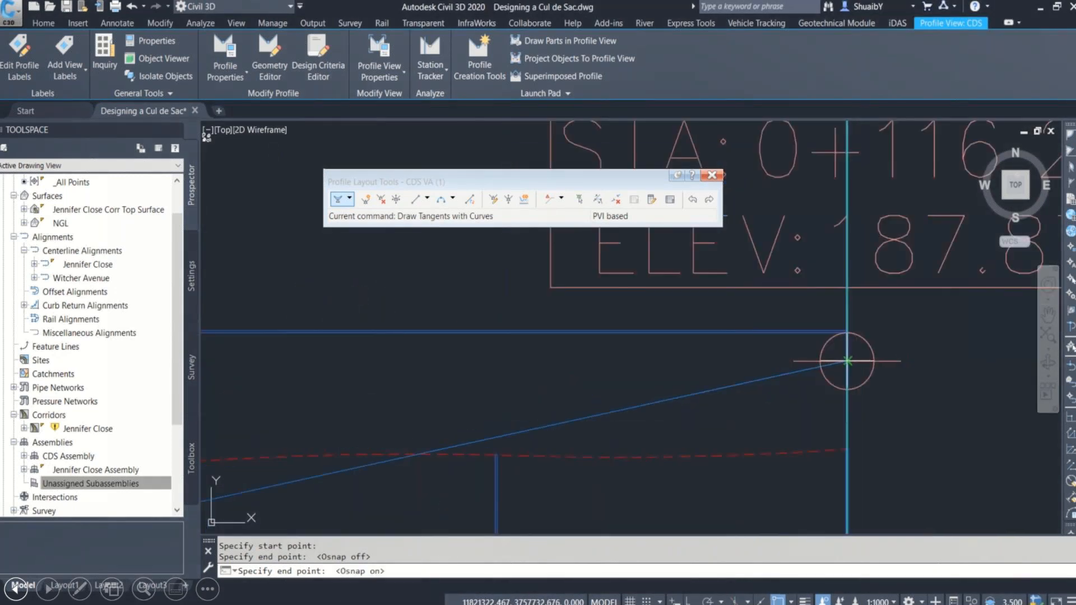
pyautogui.click(846, 361)
pyautogui.scroll(-8, 847, 361)
pyautogui.press('Return')
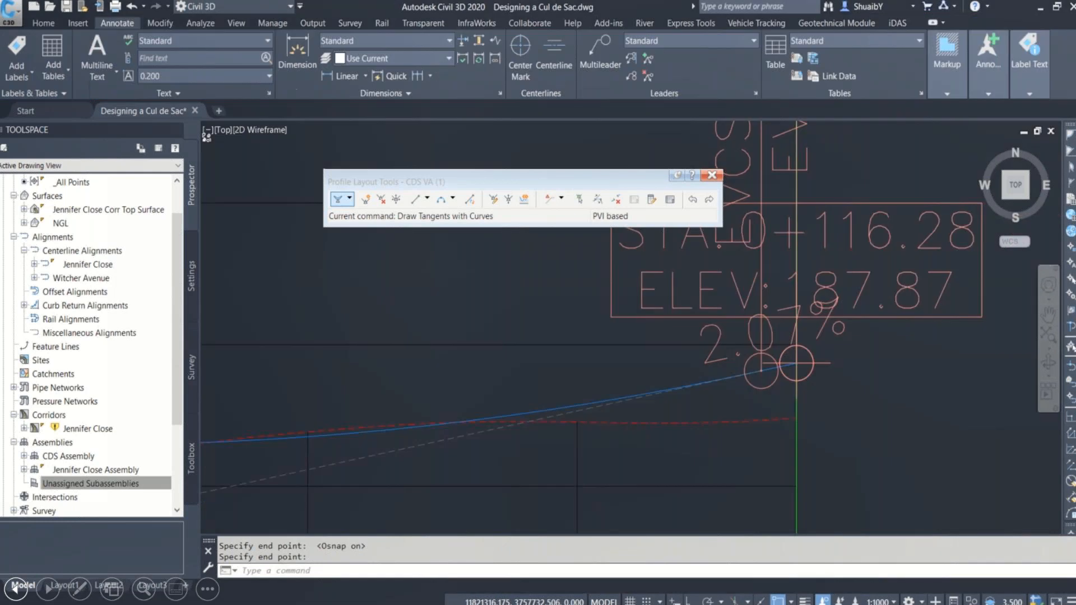
# Stretch the middle PVI of the design profile to about station 0+060.84, elevation 186.47, and close the profile layout tools
pyautogui.scroll(3, 614, 419)
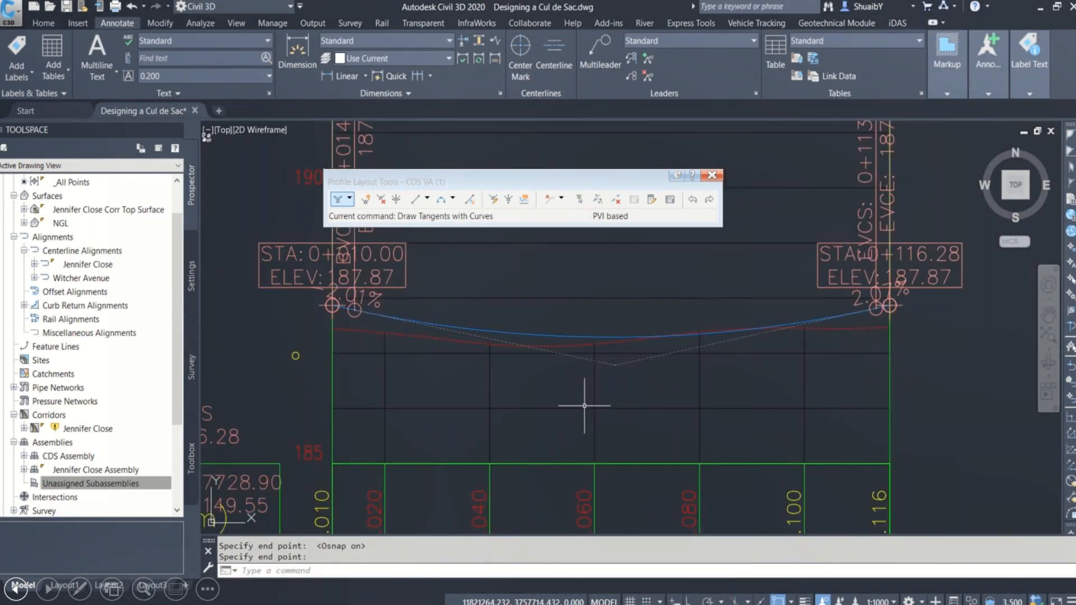
pyautogui.click(588, 338)
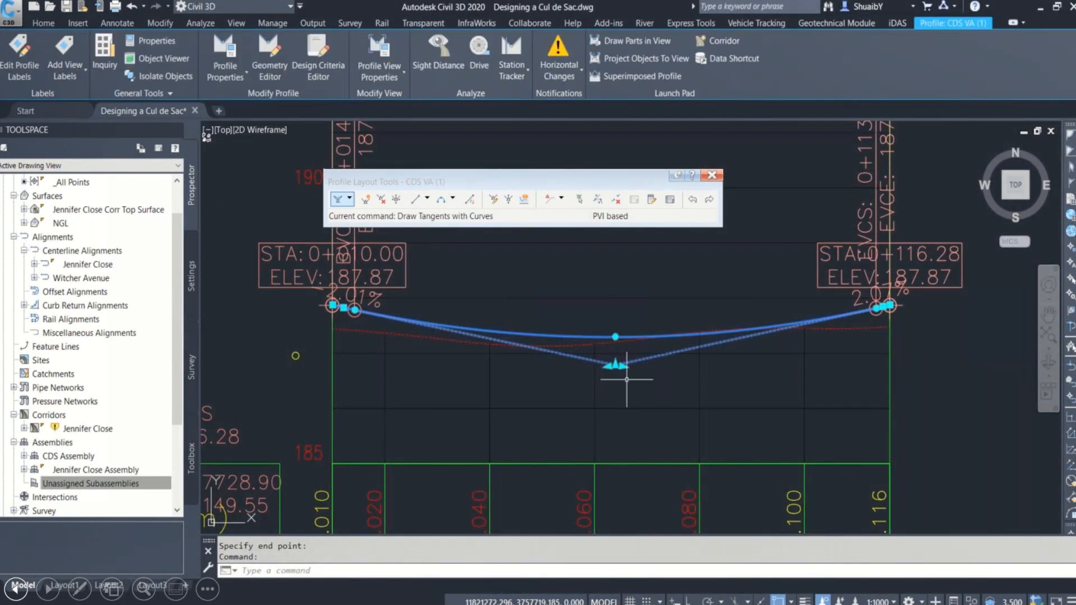
pyautogui.click(595, 343)
pyautogui.press('F3')
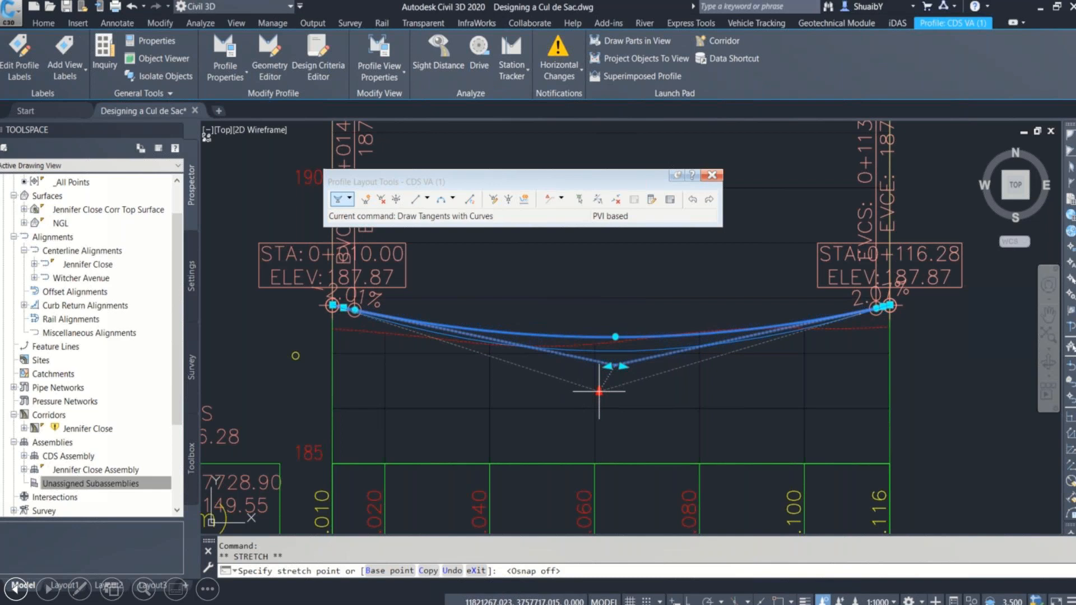
pyautogui.click(599, 383)
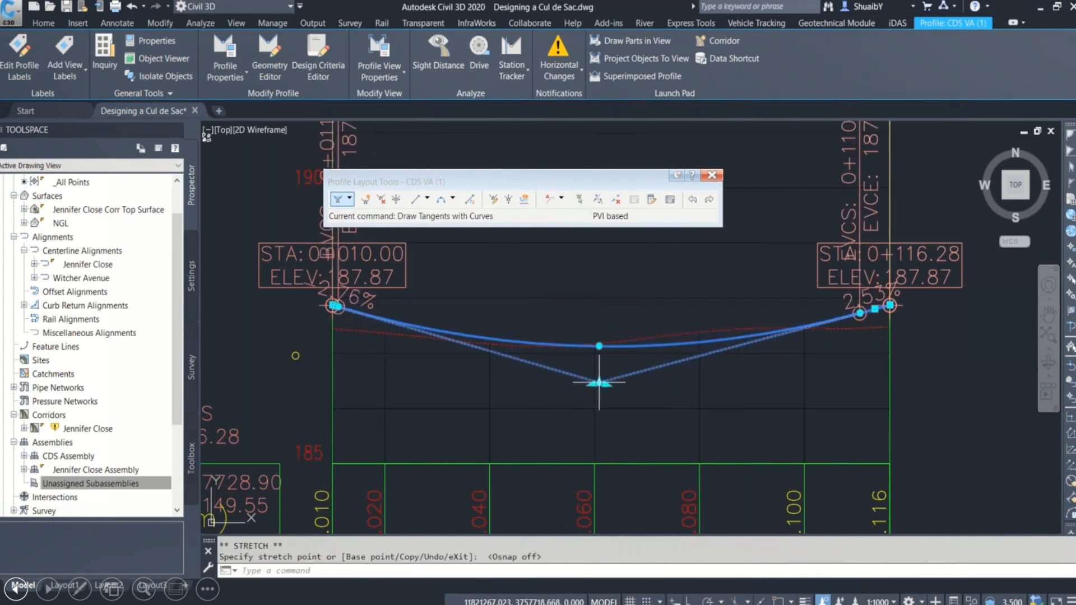
pyautogui.press('Escape')
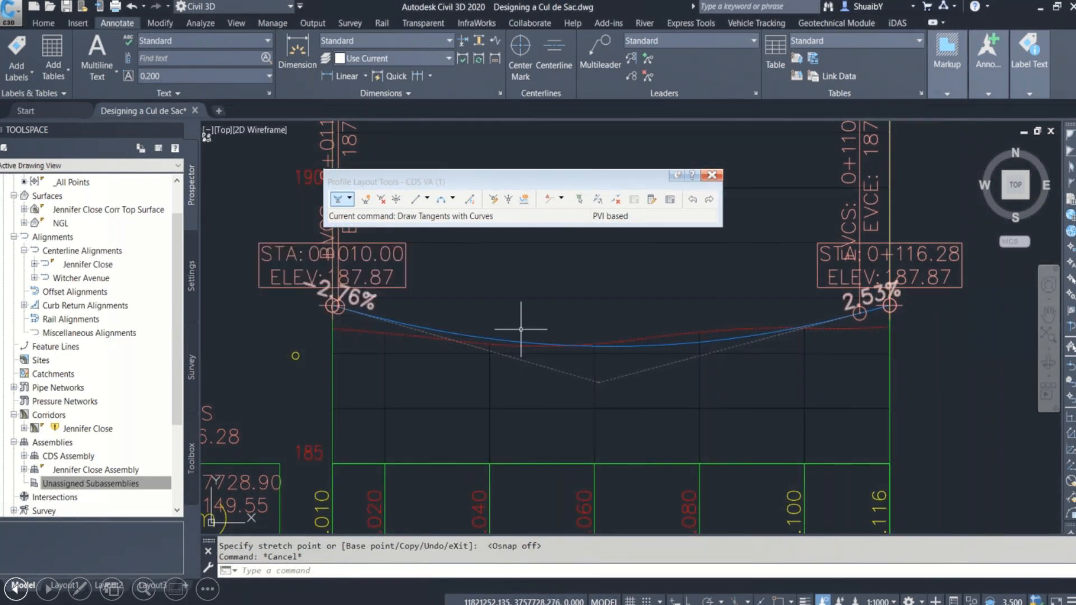
pyautogui.scroll(-2, 522, 330)
pyautogui.click(712, 175)
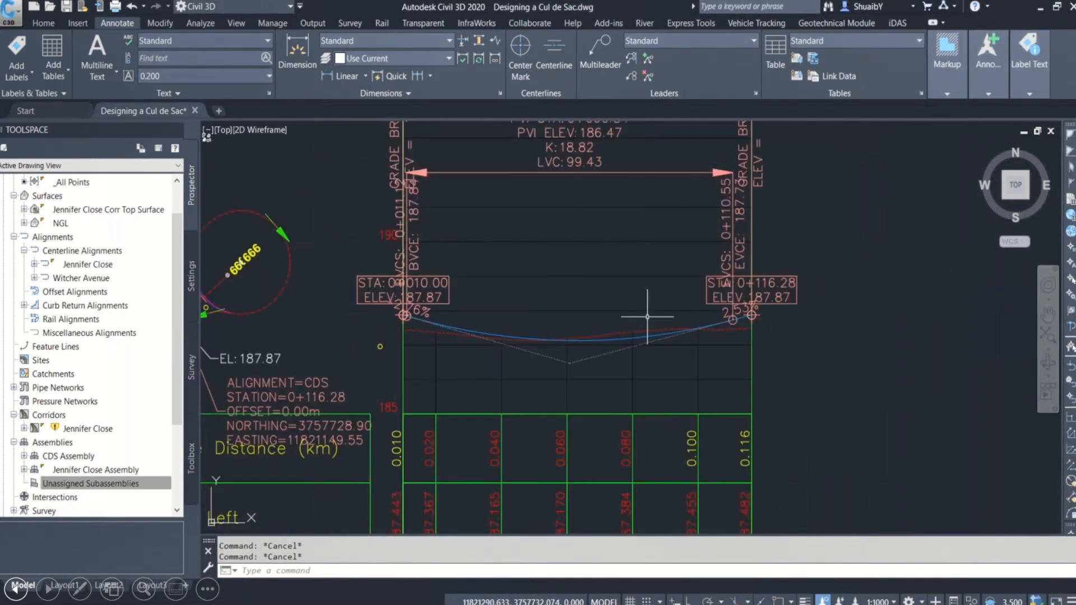
pyautogui.scroll(-2, 715, 312)
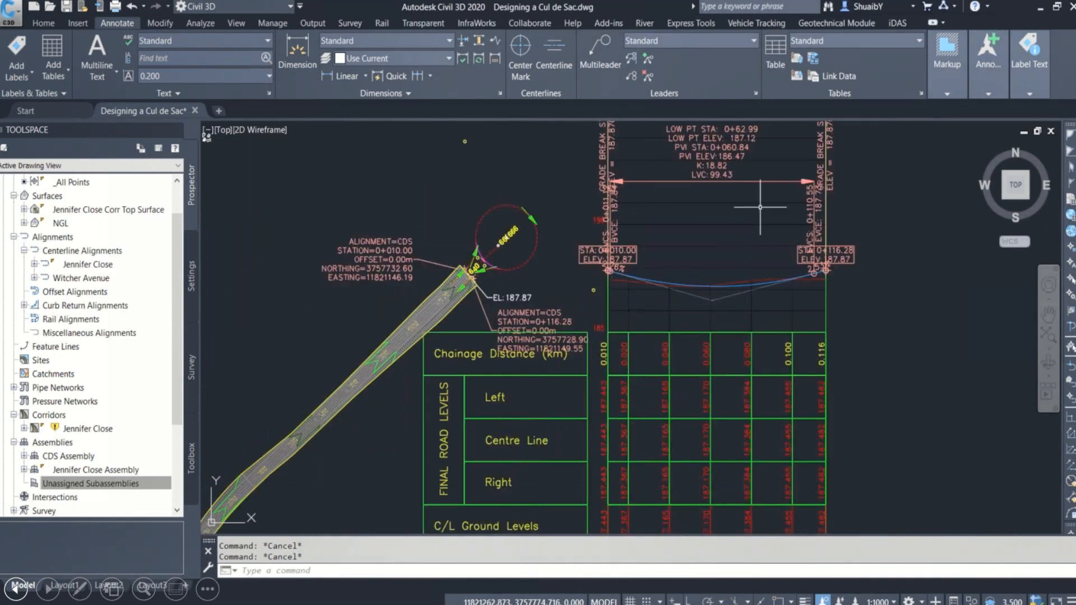
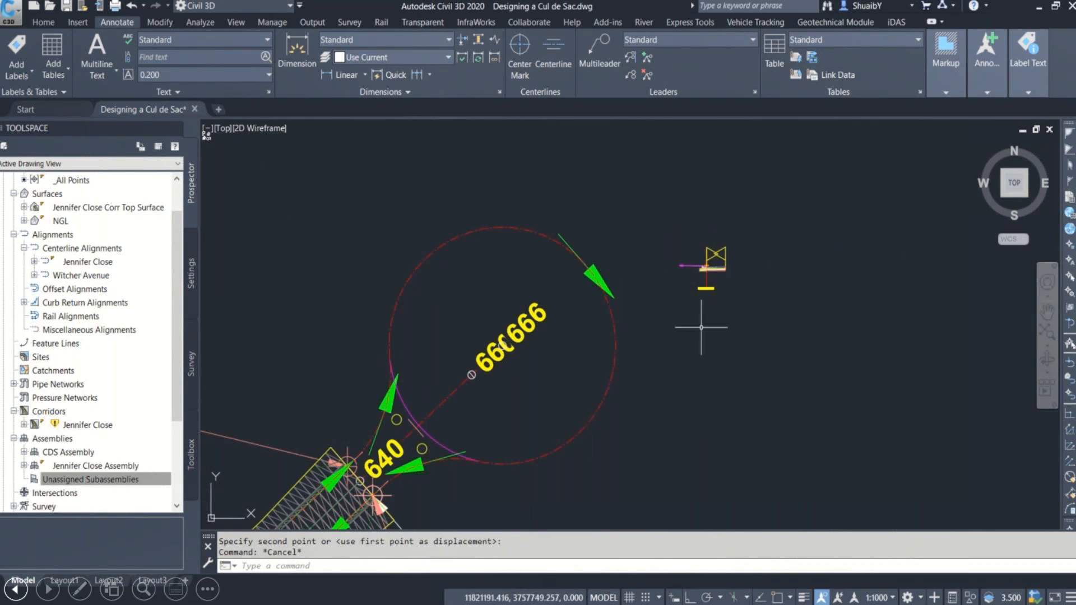
# Select the Jennifer Close corridor, not its TIN surface, at the cul-de-sac end and open its corridor properties
pyautogui.scroll(8, 701, 269)
pyautogui.scroll(-5, 691, 305)
pyautogui.scroll(-3, 392, 331)
pyautogui.moveTo(377, 312); pyautogui.dragTo(529, 279, button='middle')
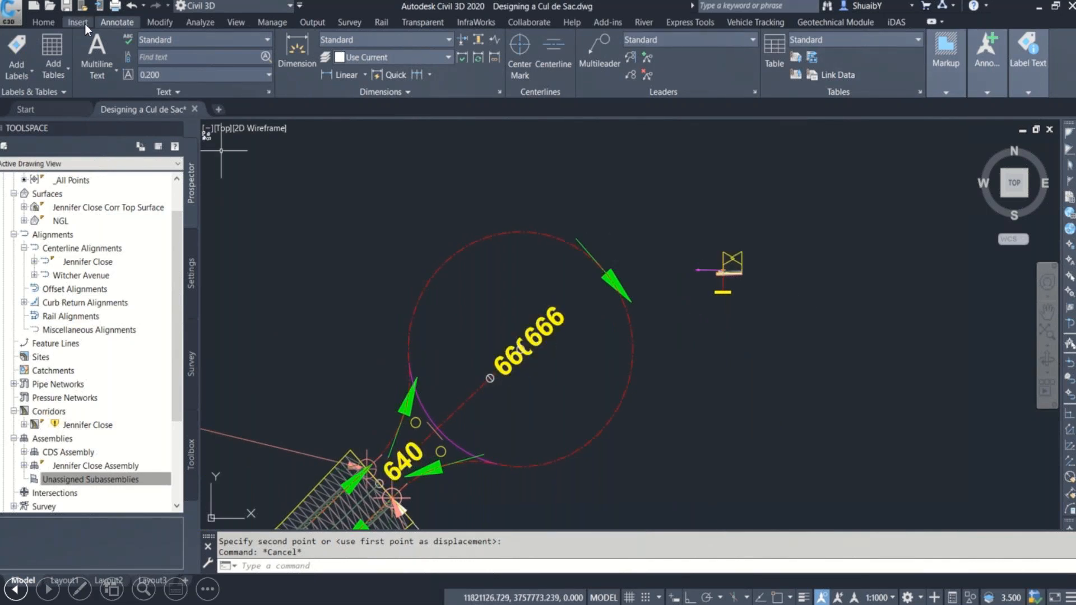
pyautogui.click(44, 26)
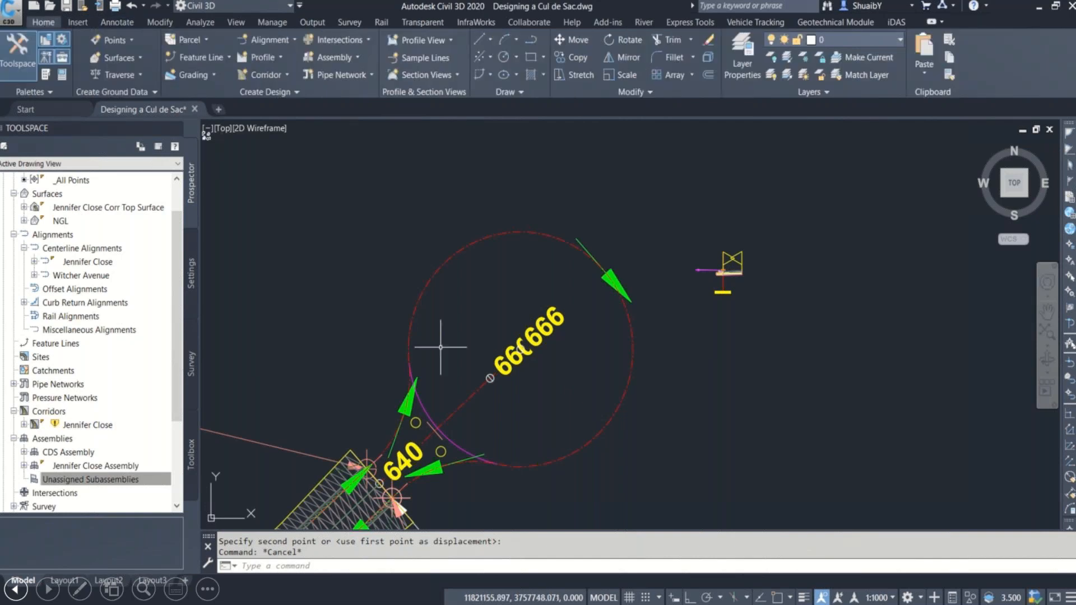
pyautogui.moveTo(441, 346); pyautogui.dragTo(491, 262, button='middle')
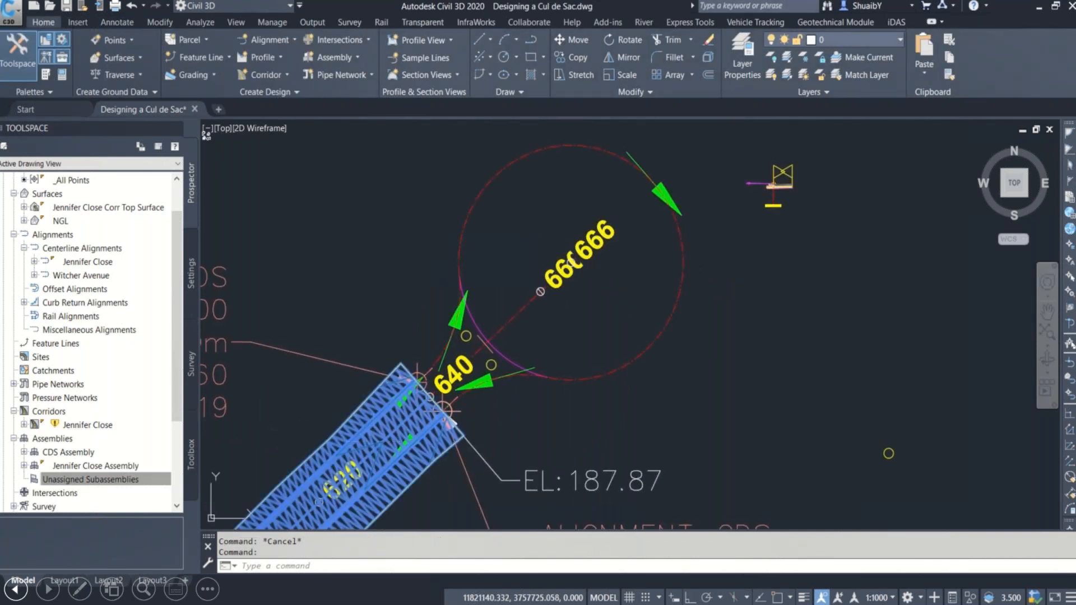
pyautogui.click(401, 439)
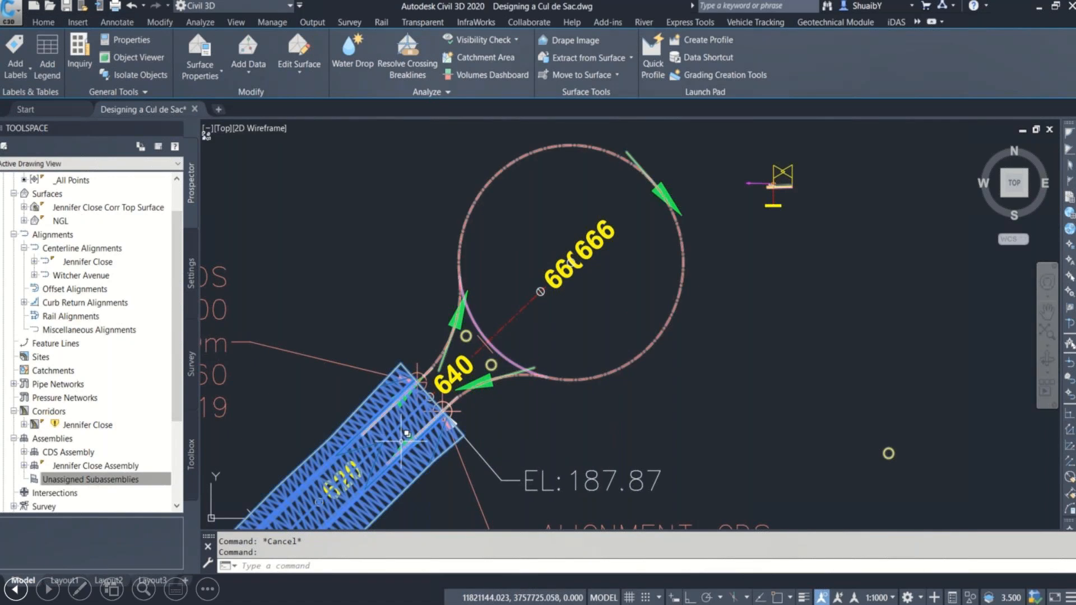
pyautogui.press('Escape')
pyautogui.click(419, 463)
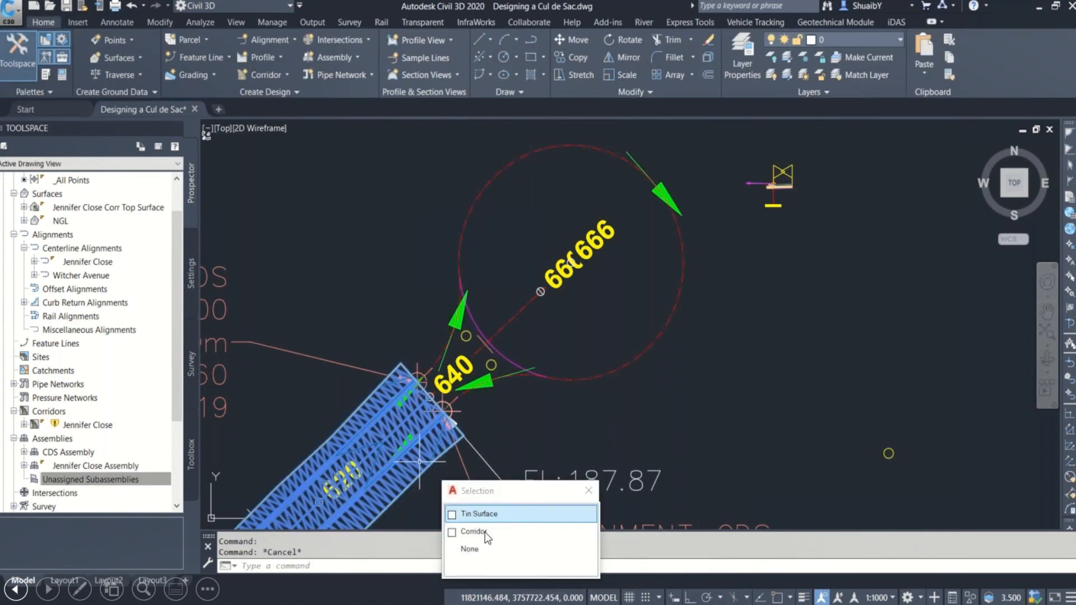
pyautogui.click(474, 532)
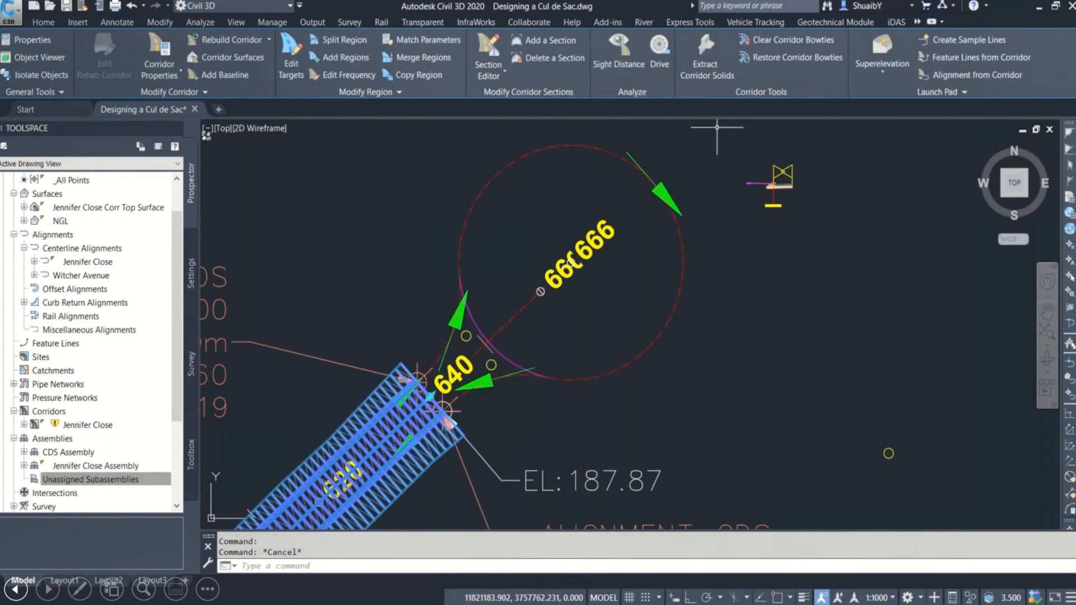
pyautogui.click(150, 46)
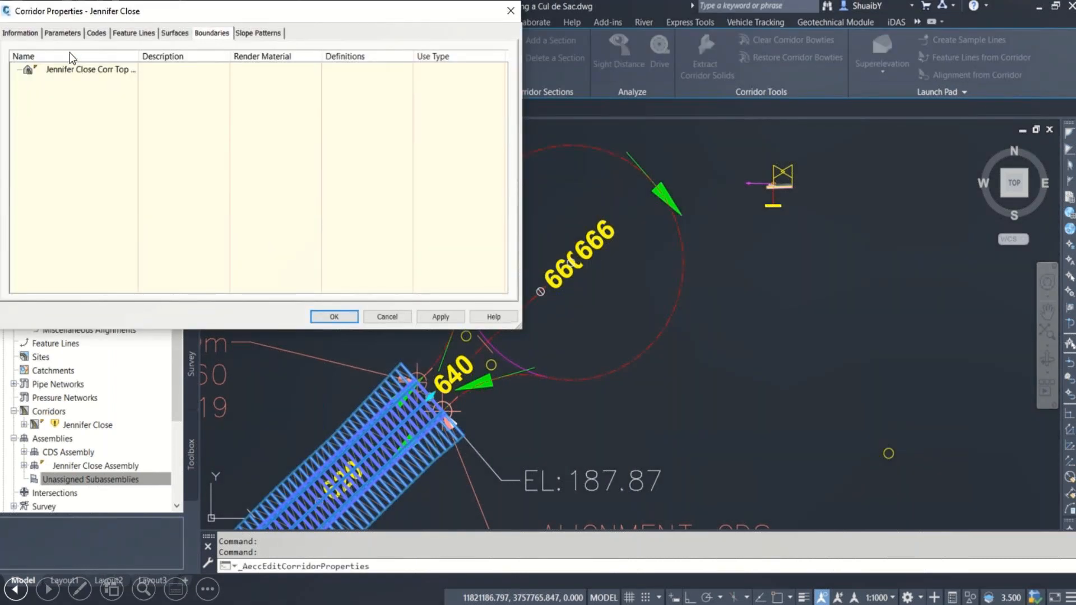
# Add an alignment-and-profile baseline to the corridor using the CDS alignment, and assign it the CDS VA profile
pyautogui.click(65, 35)
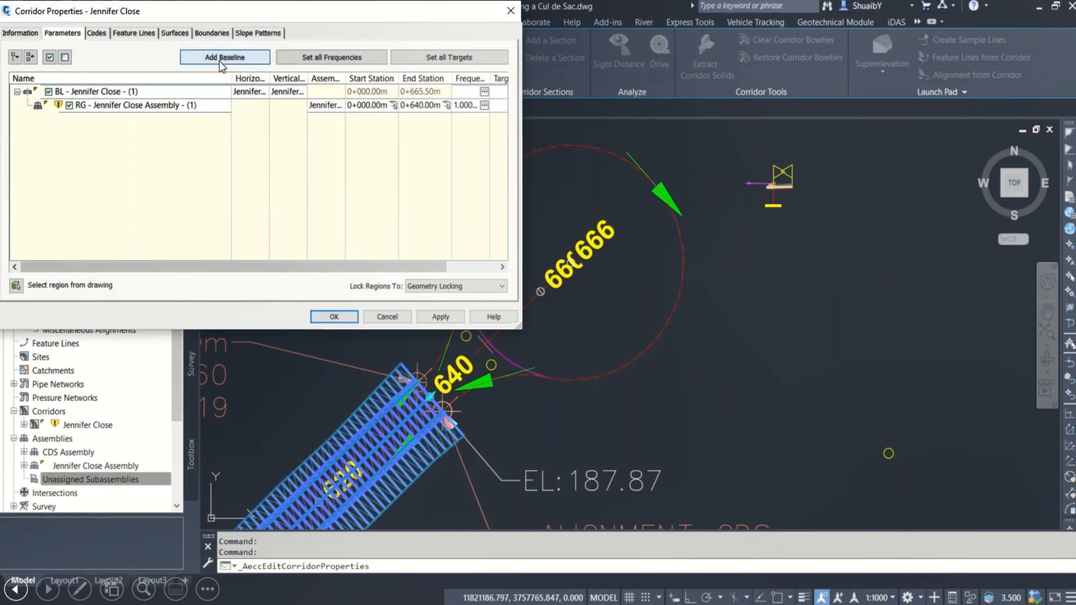
pyautogui.click(150, 92)
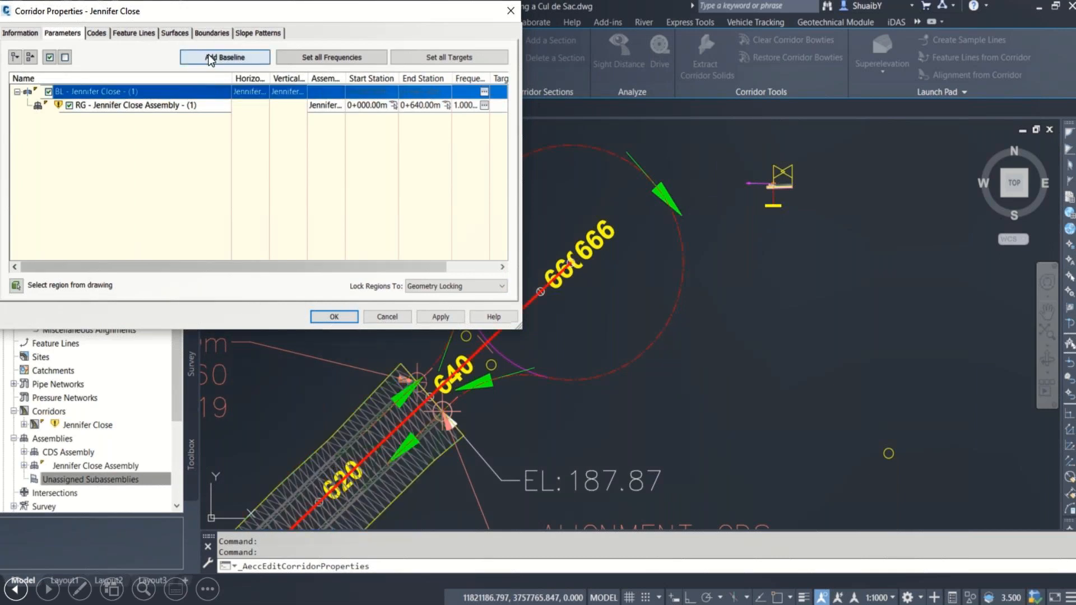
pyautogui.click(211, 59)
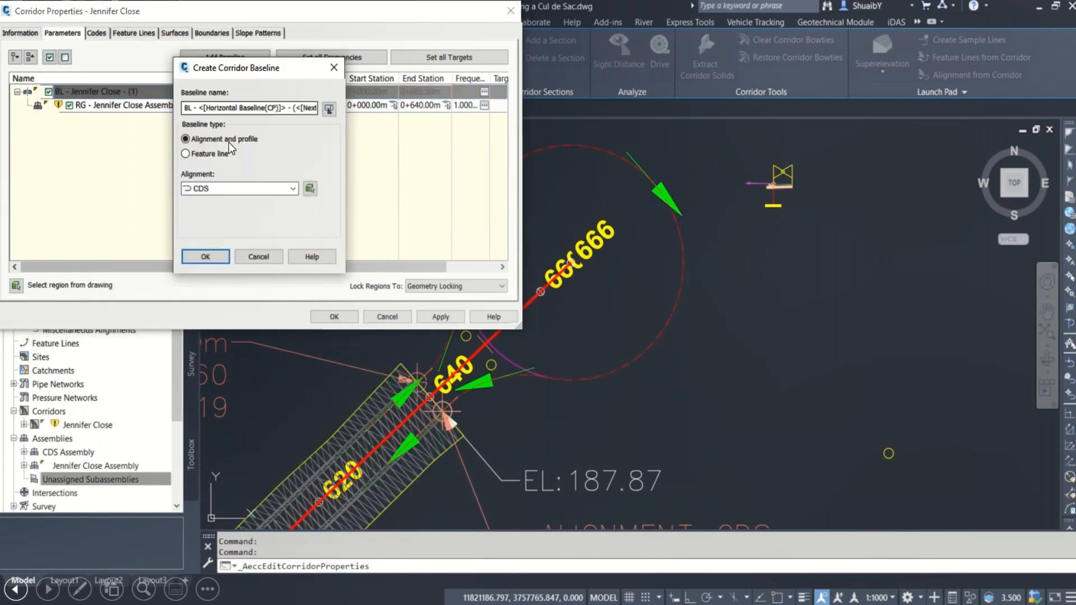
pyautogui.click(206, 256)
pyautogui.click(288, 119)
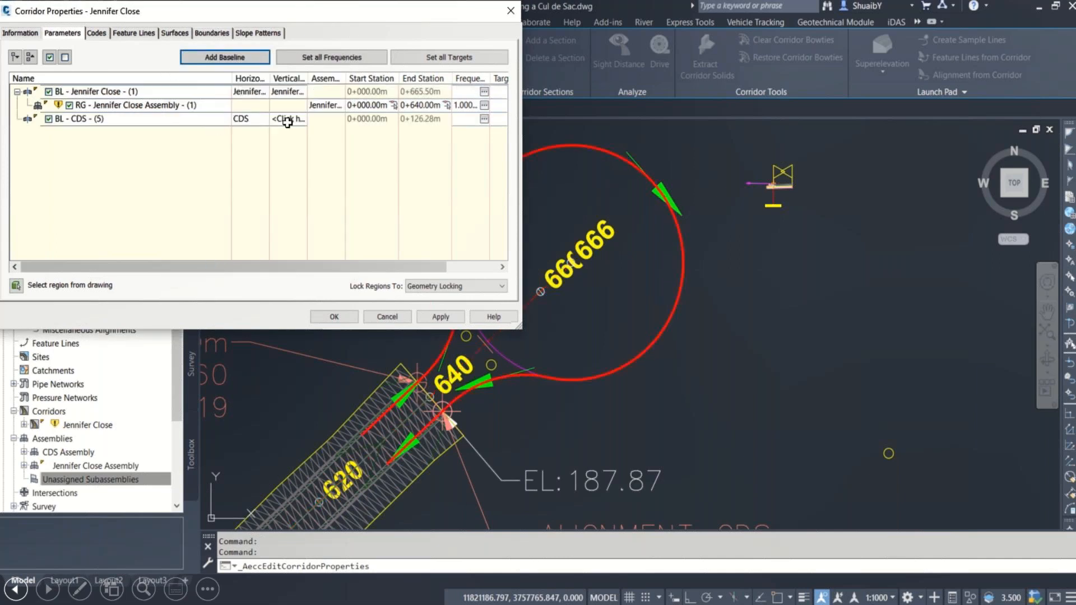
pyautogui.click(288, 122)
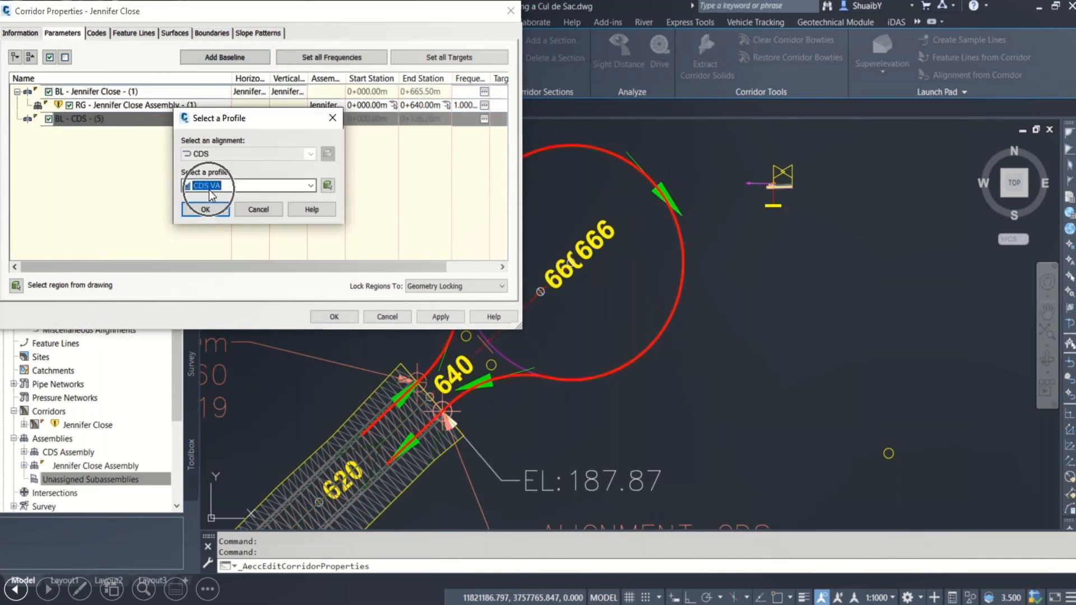
pyautogui.click(213, 212)
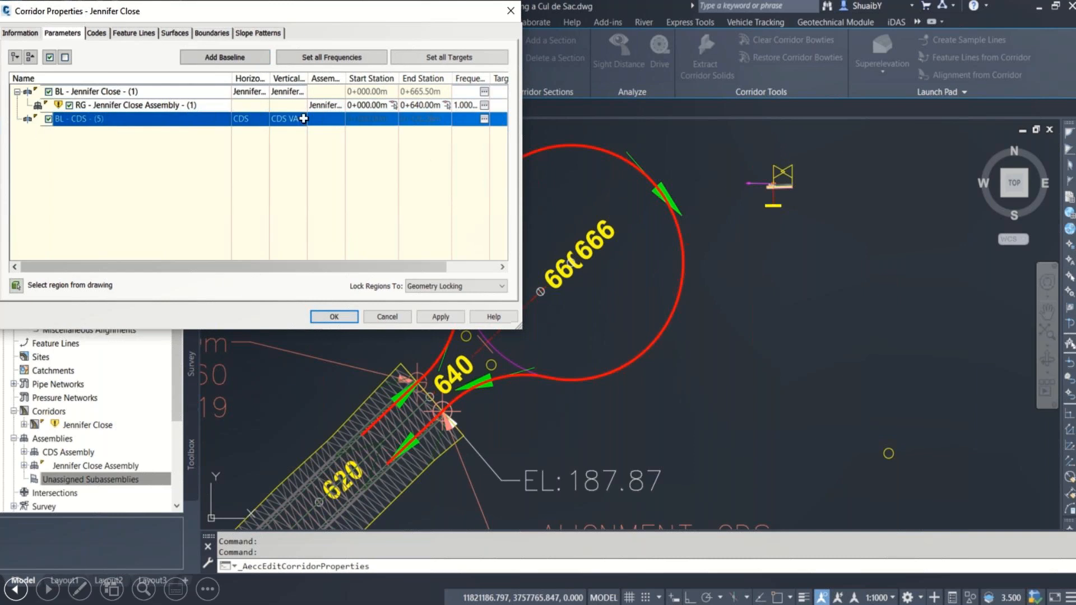
# Add a region with the CDS Assembly to the CDS baseline
pyautogui.rightClick(246, 119)
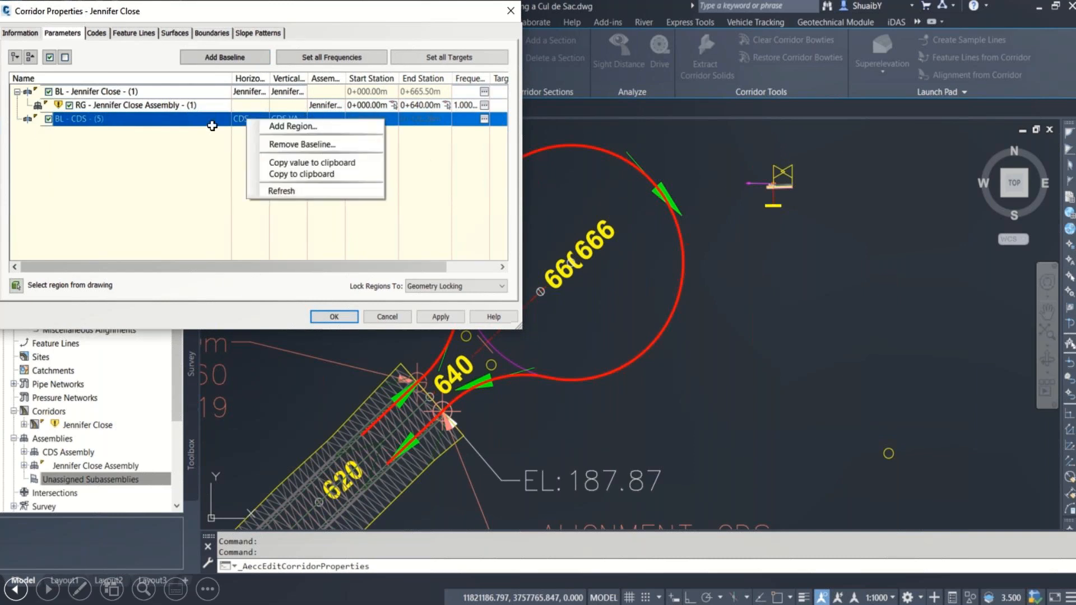
pyautogui.click(276, 126)
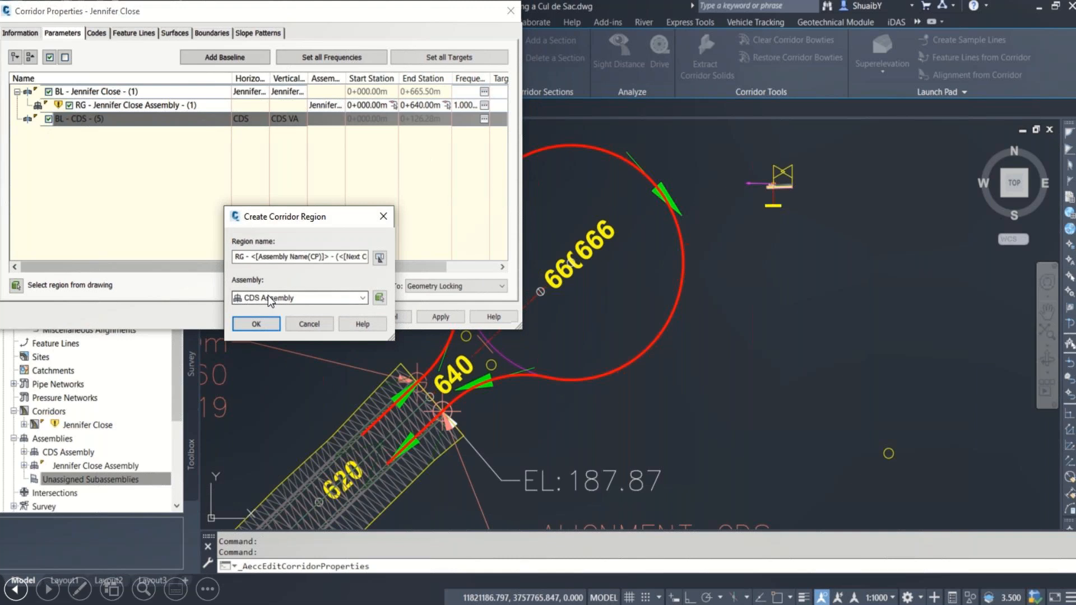
pyautogui.click(257, 324)
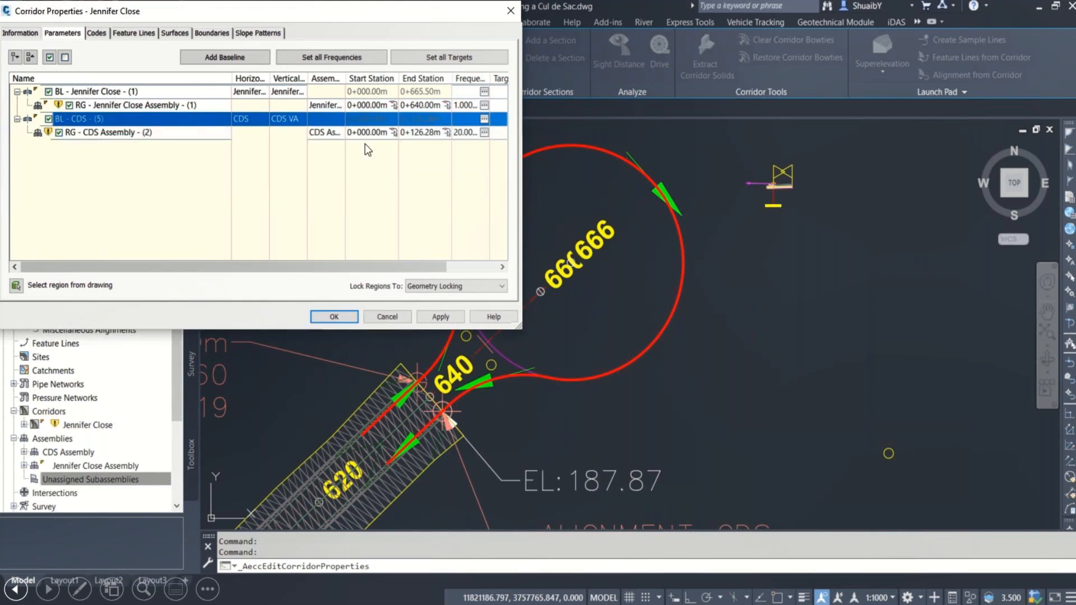
# Limit the CDS Assembly region to start at station 0+010.00 and end at station 0+116.28
pyautogui.click(379, 134)
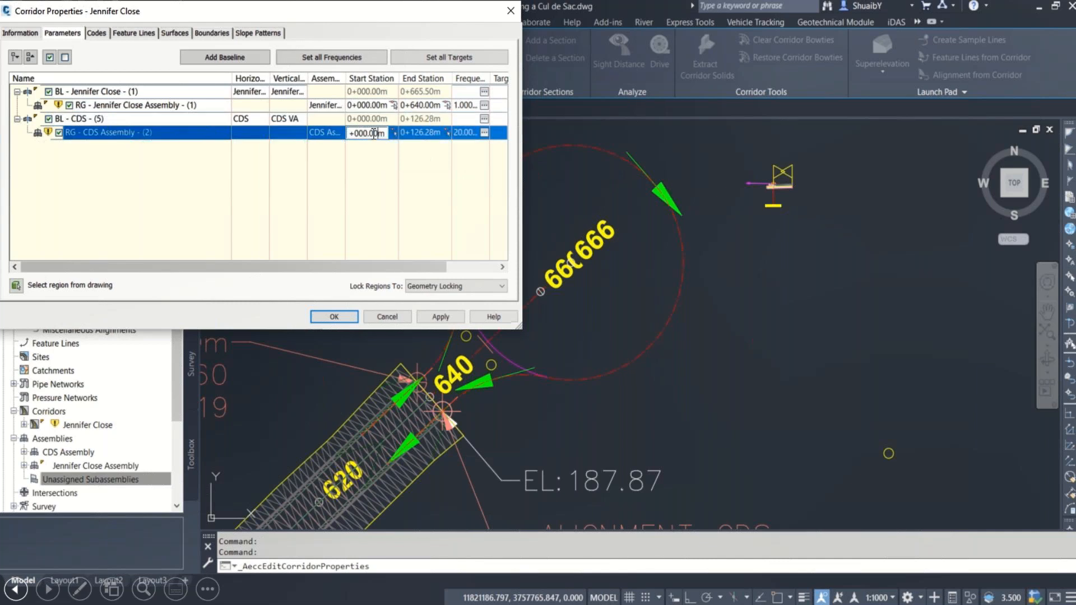
pyautogui.press('BackSpace')
pyautogui.write('1')
pyautogui.click(430, 131)
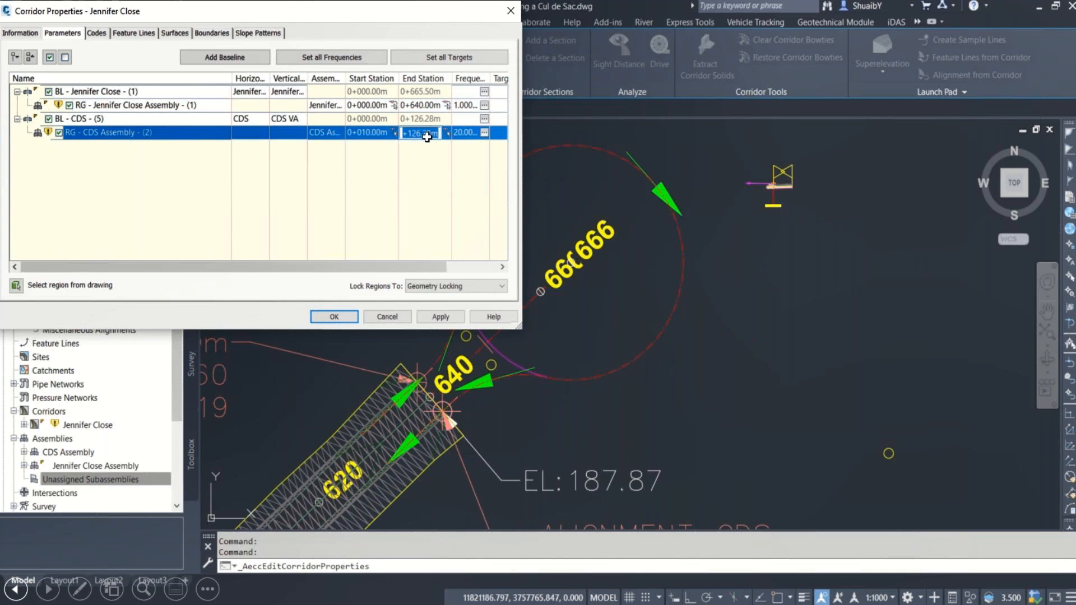
pyautogui.click(452, 135)
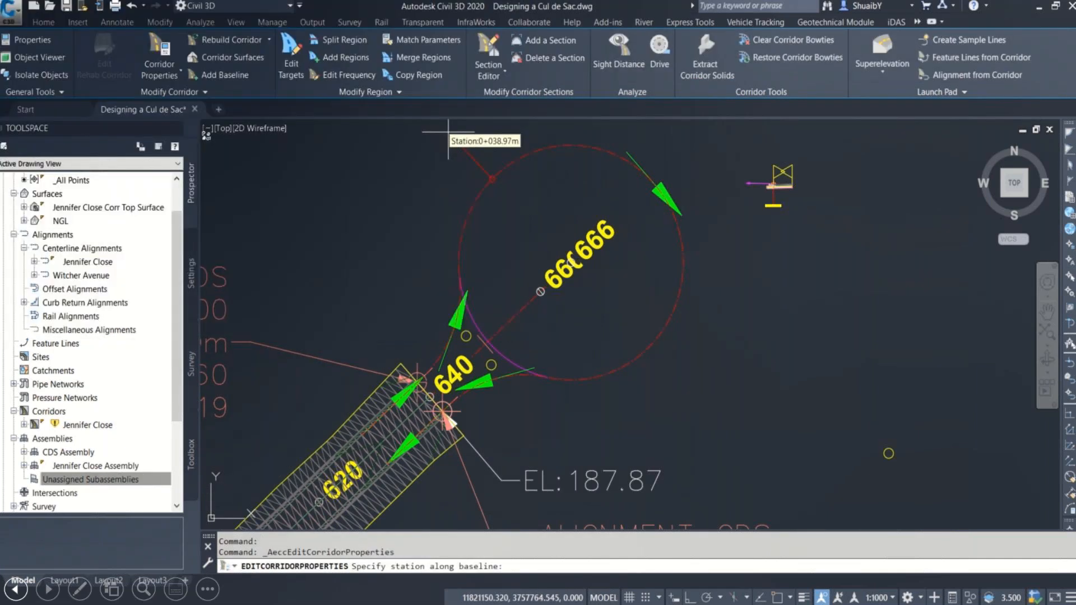
pyautogui.moveTo(579, 441)
pyautogui.mouseDown(button='middle')
pyautogui.moveTo(572, 261)
pyautogui.moveTo(576, 280)
pyautogui.mouseUp(button='middle')
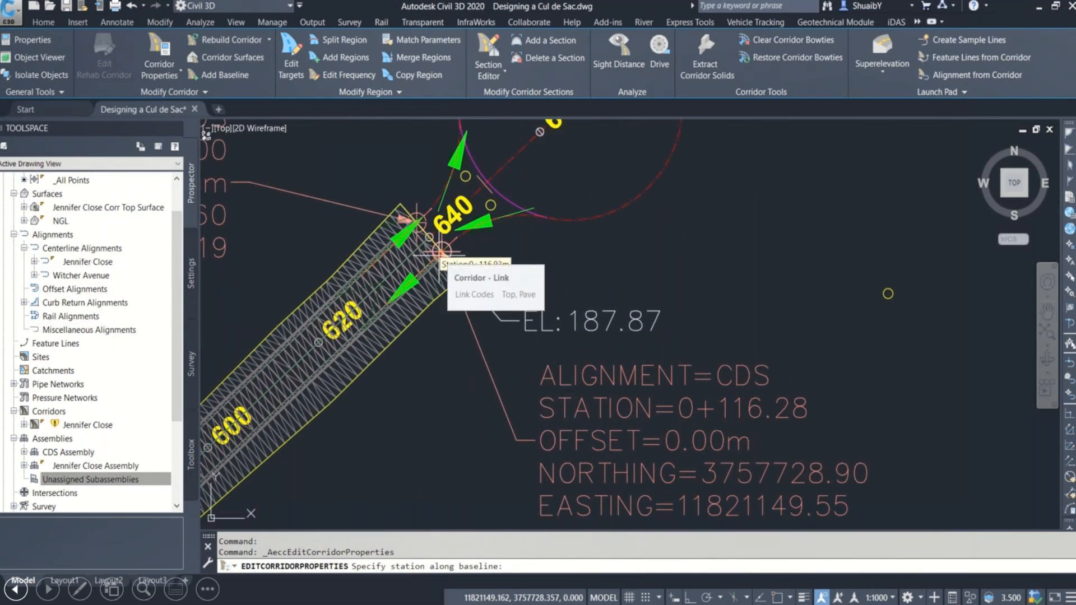
pyautogui.press('Escape')
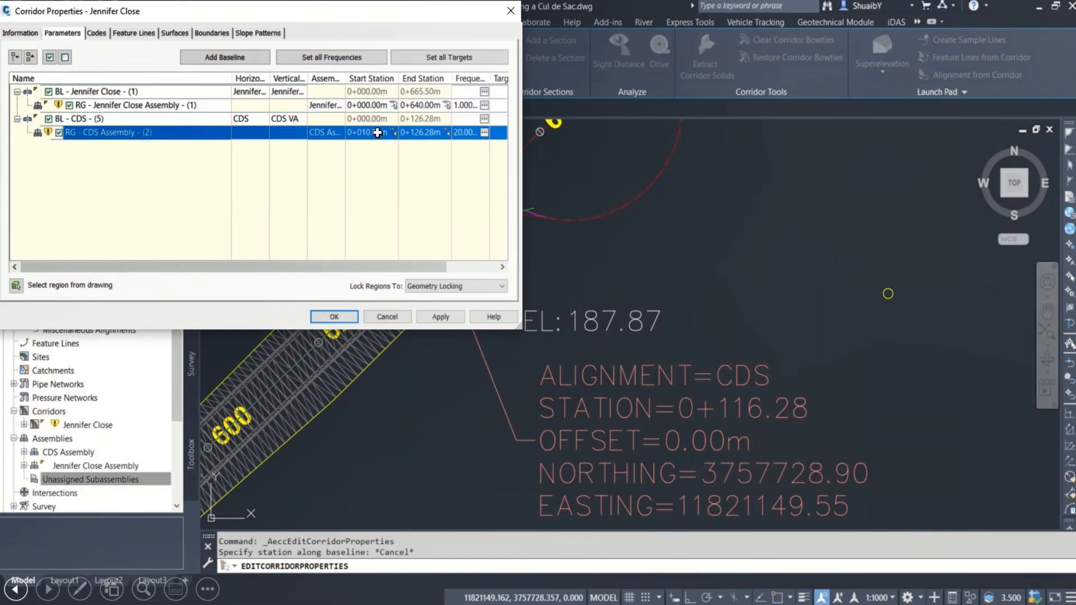
pyautogui.click(410, 134)
pyautogui.moveTo(412, 136); pyautogui.dragTo(419, 136)
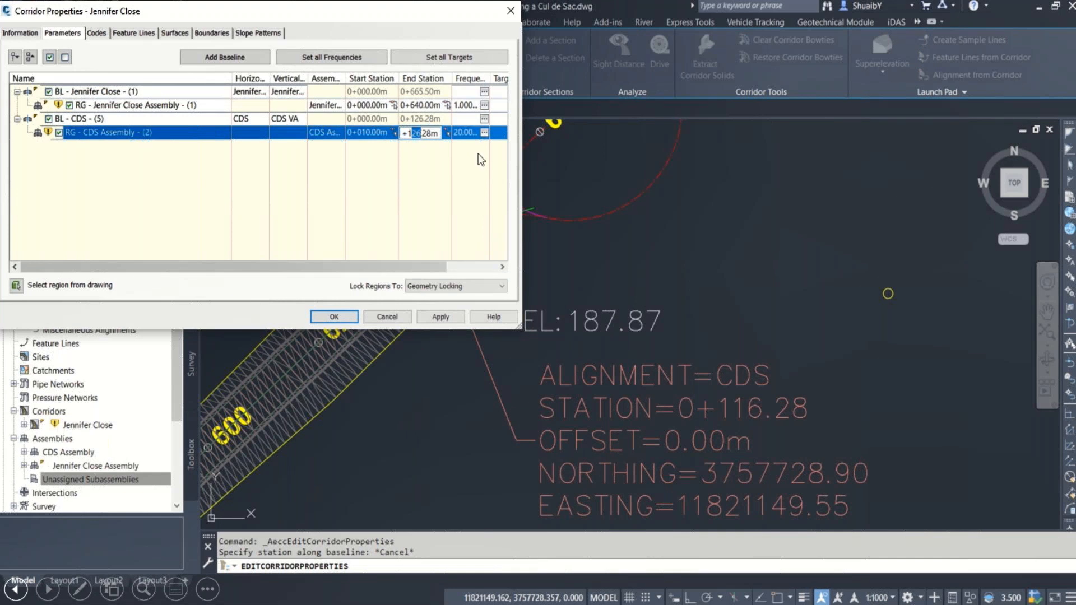
pyautogui.write('16')
pyautogui.press('Return')
# Set the CDS region's assembly frequency to 1 m along tangents, curves, spirals and vertical curves
pyautogui.click(484, 133)
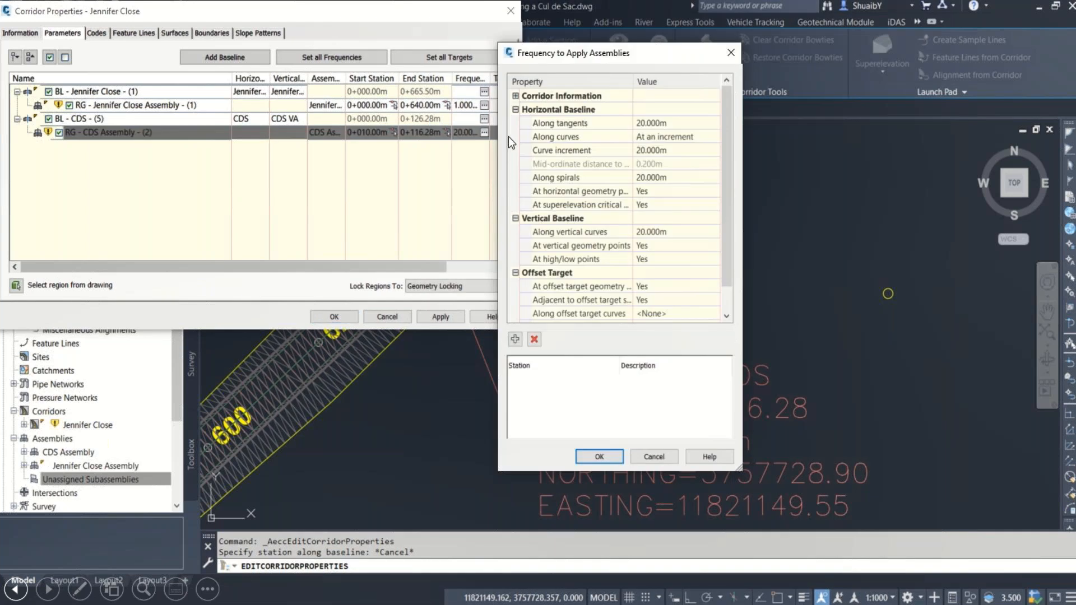
pyautogui.click(643, 122)
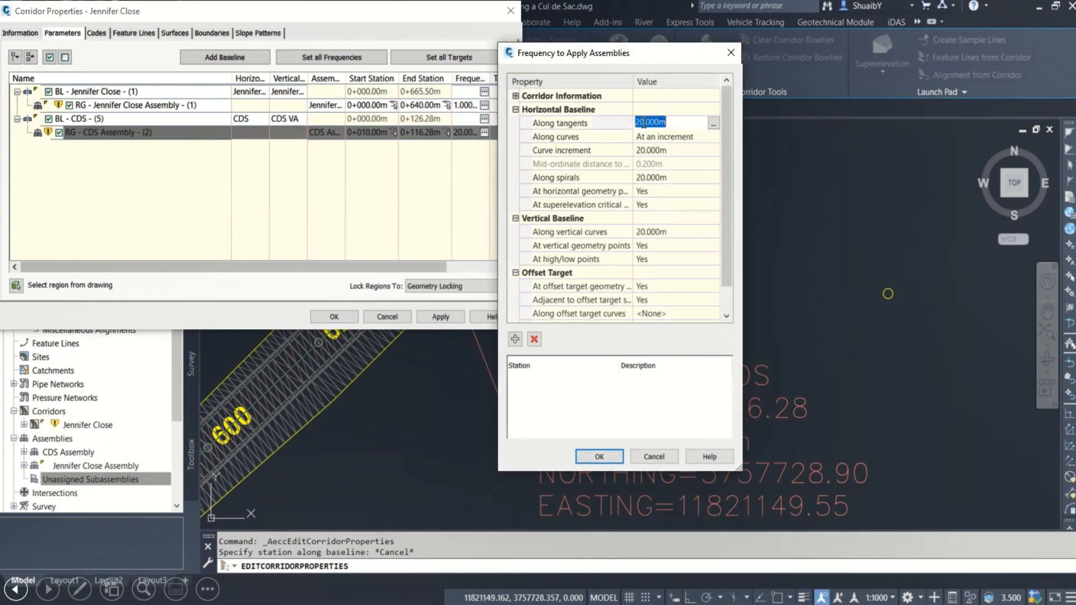
pyautogui.write('1')
pyautogui.click(646, 148)
pyautogui.write('1')
pyautogui.press('Return')
pyautogui.click(643, 177)
pyautogui.write('1')
pyautogui.press('Return')
pyautogui.click(645, 231)
pyautogui.write('1')
pyautogui.scroll(-1, 643, 283)
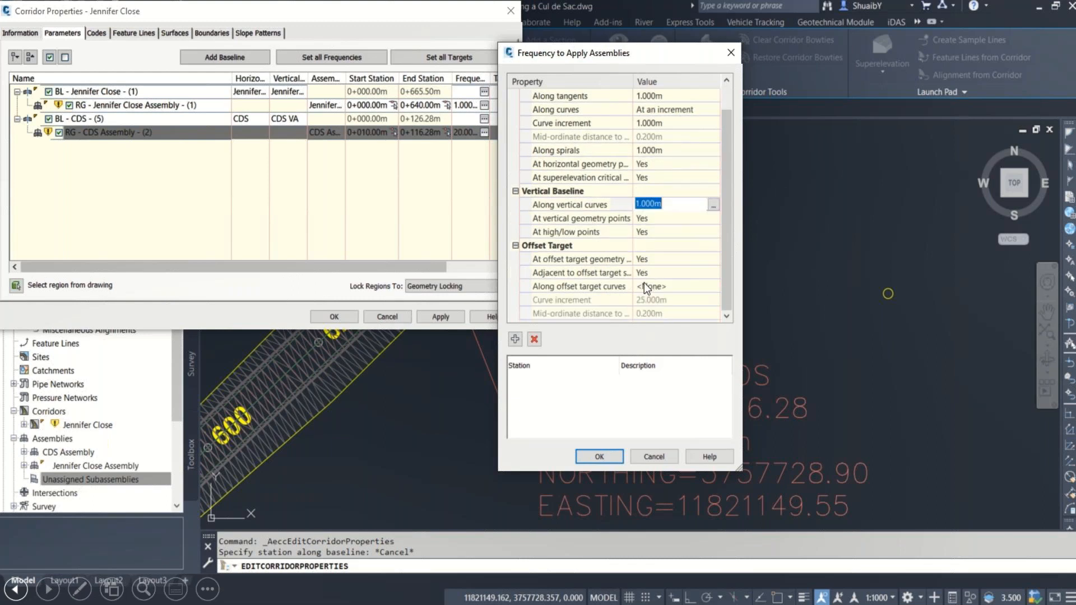
pyautogui.click(598, 456)
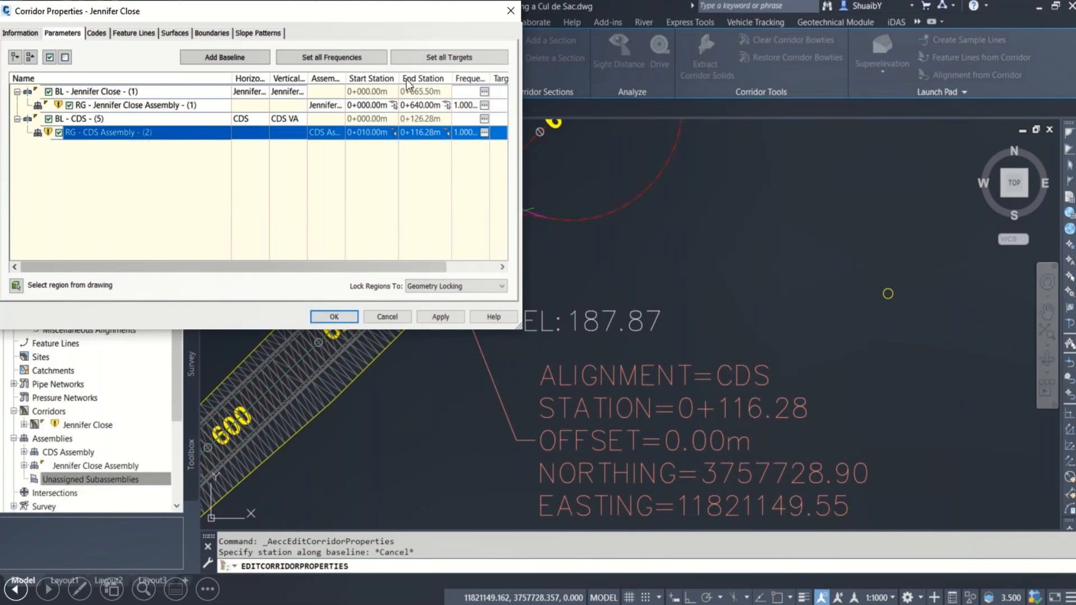
# Open the CDS region's target mapping and set all its surface targets to NGL
pyautogui.moveTo(430, 267); pyautogui.dragTo(479, 266)
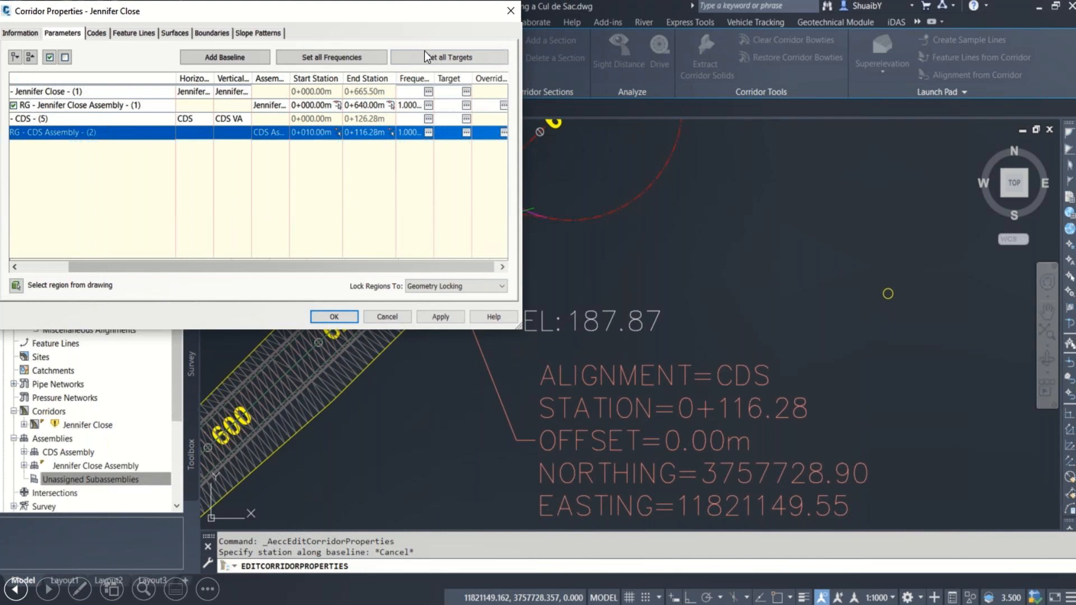
pyautogui.click(466, 133)
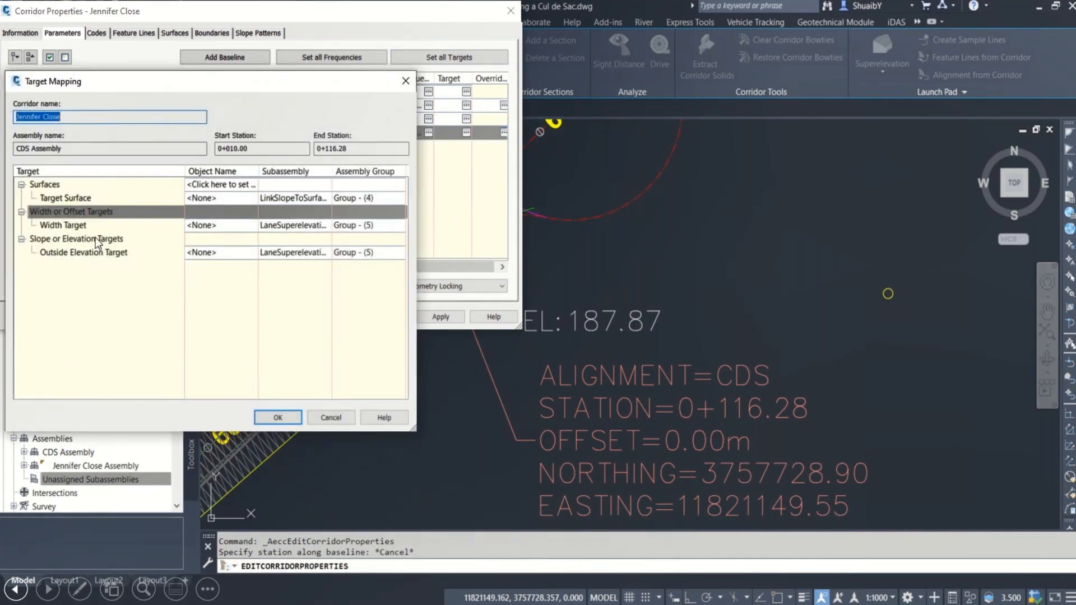
pyautogui.click(208, 189)
pyautogui.click(79, 127)
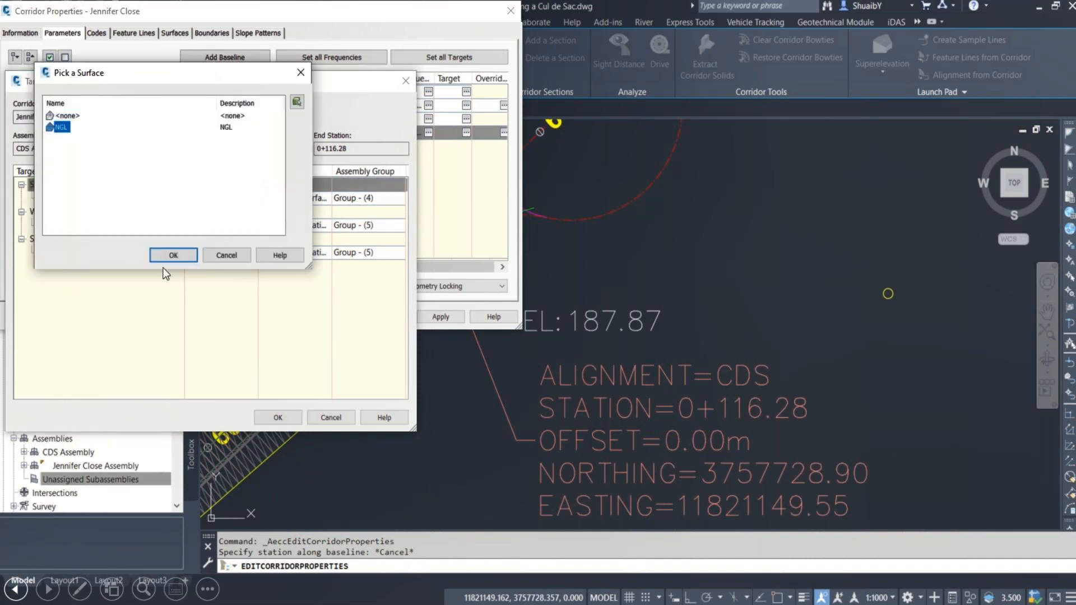
pyautogui.click(171, 255)
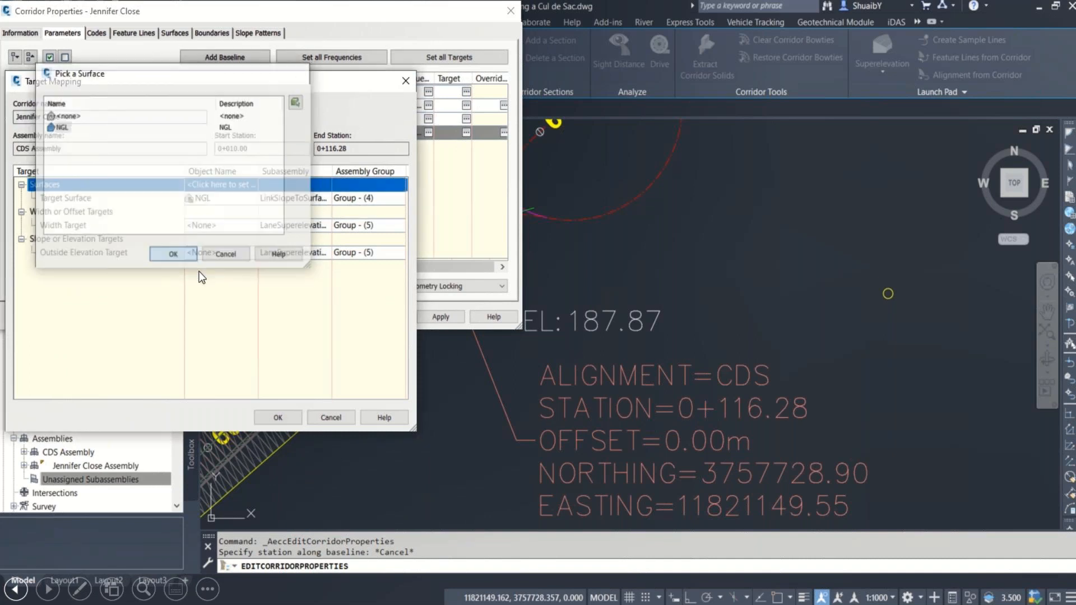
# Set the CDS region's lane width target to the Jennifer Close alignment
pyautogui.click(214, 225)
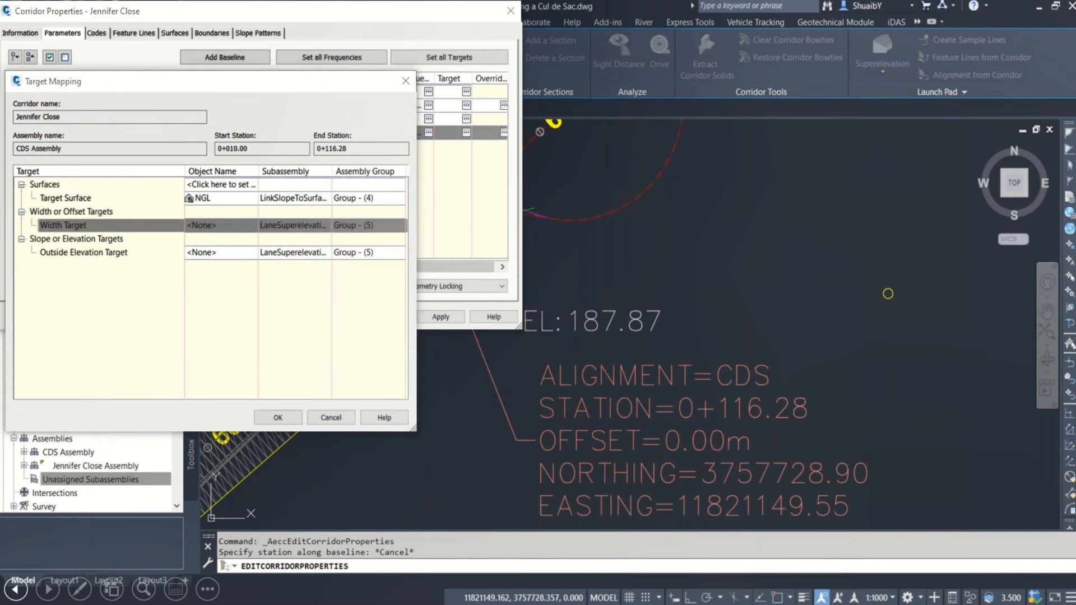
pyautogui.moveTo(560, 75); pyautogui.dragTo(431, 86)
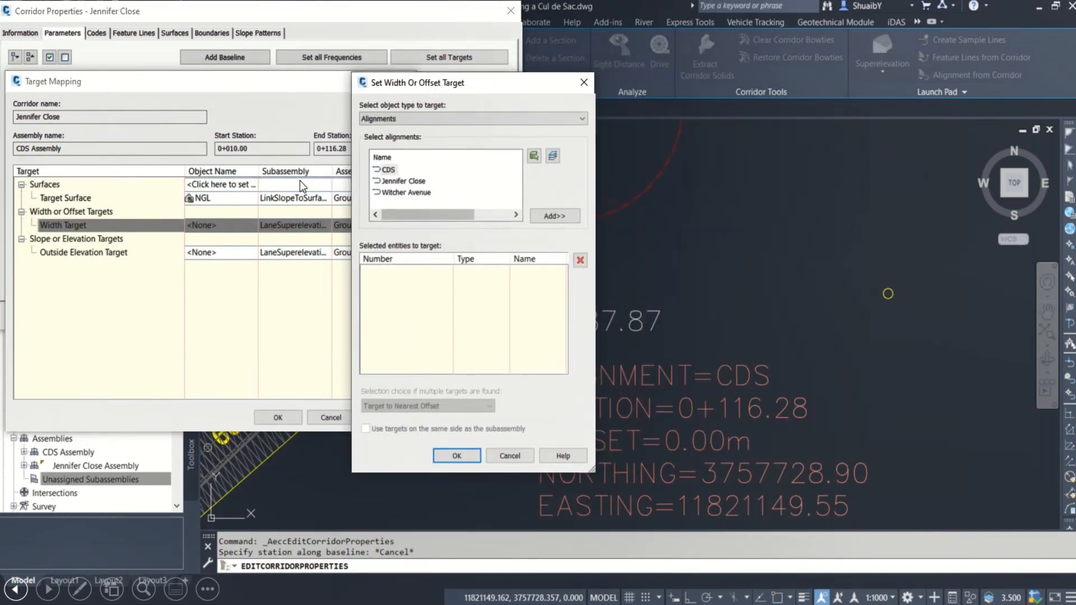
pyautogui.click(399, 182)
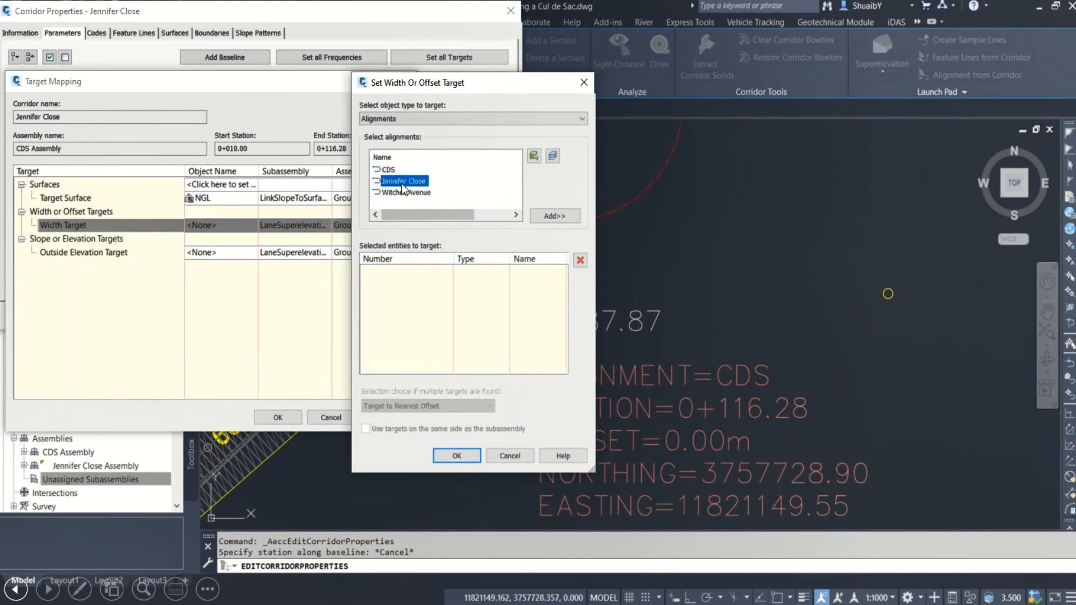
pyautogui.click(575, 221)
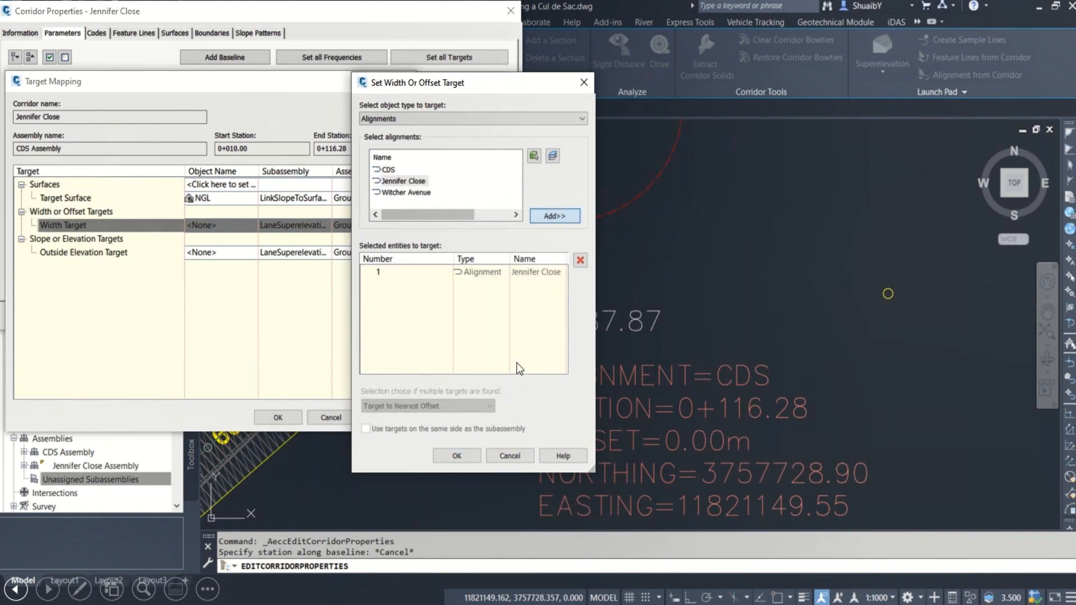
pyautogui.click(458, 455)
# Set the outside elevation target to the Jennifer Close VA profile of the Jennifer Close alignment and accept the target mapping
pyautogui.click(201, 255)
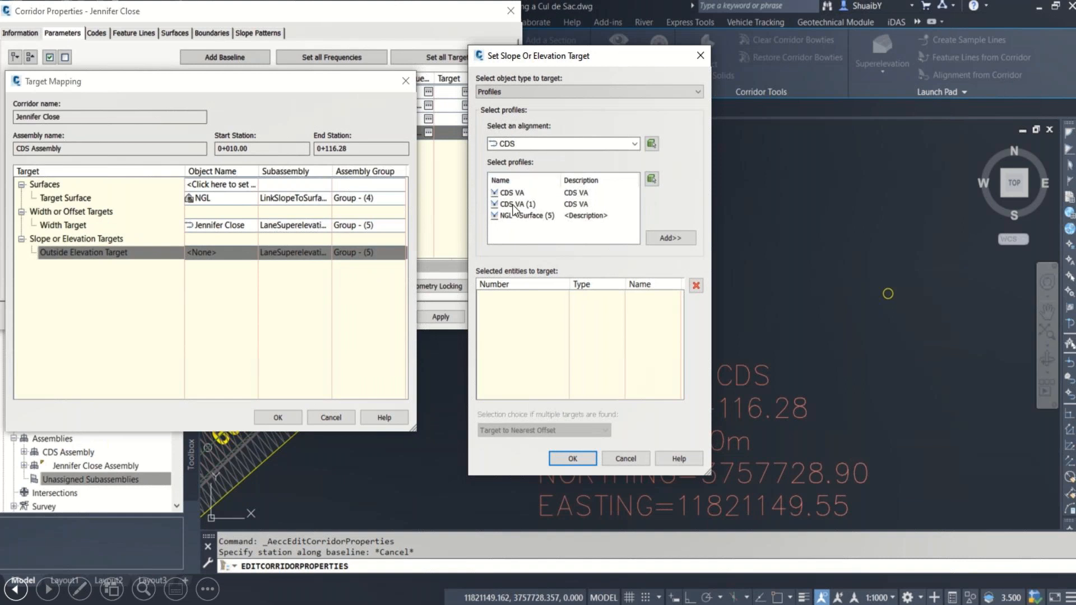
pyautogui.click(519, 143)
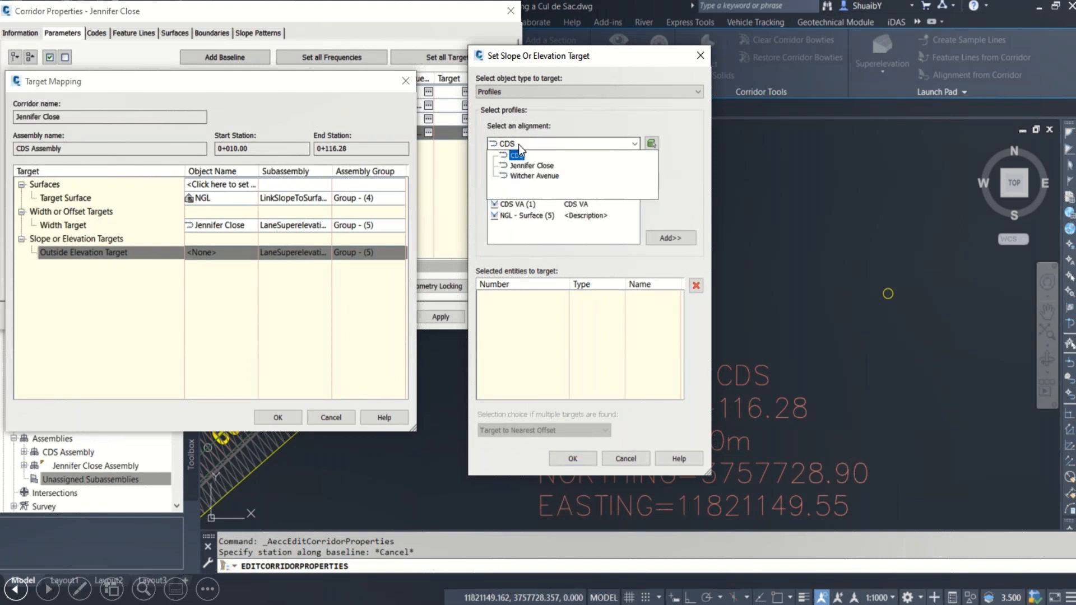
pyautogui.click(520, 165)
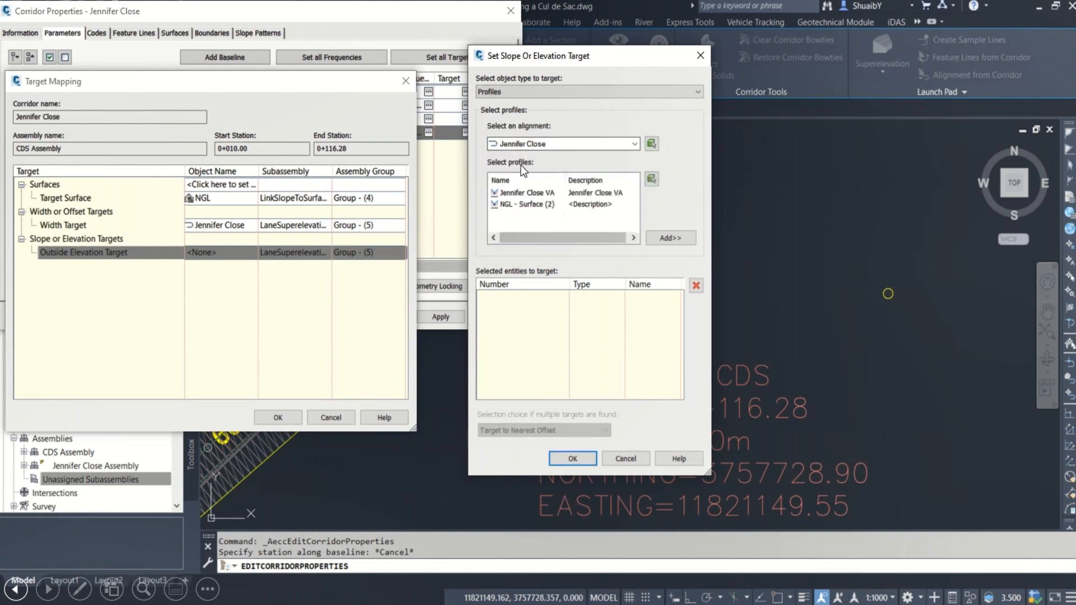
pyautogui.click(524, 193)
pyautogui.click(670, 238)
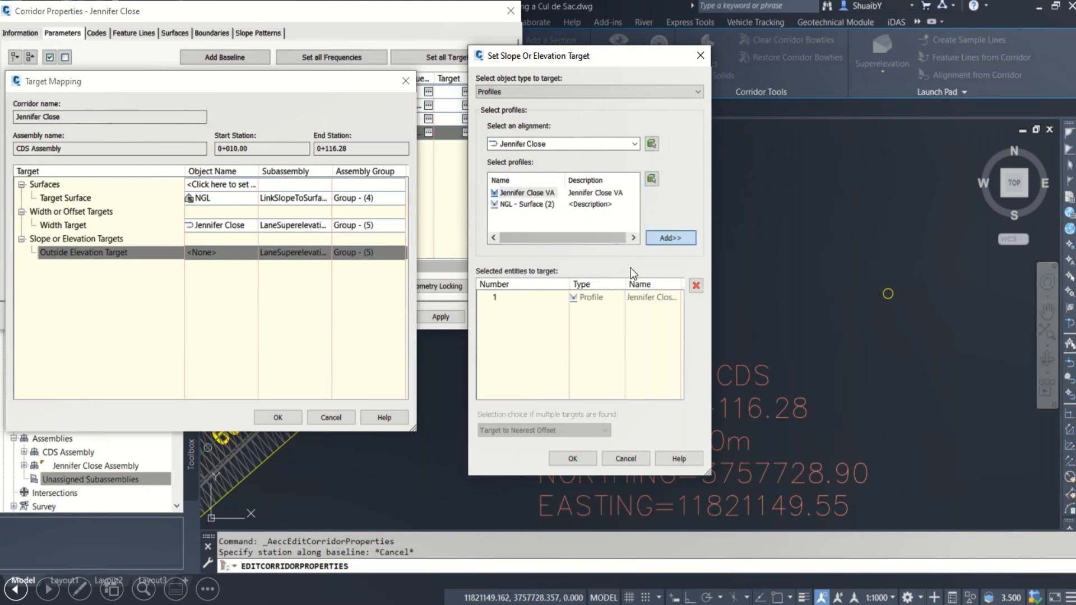
pyautogui.click(557, 462)
pyautogui.click(277, 418)
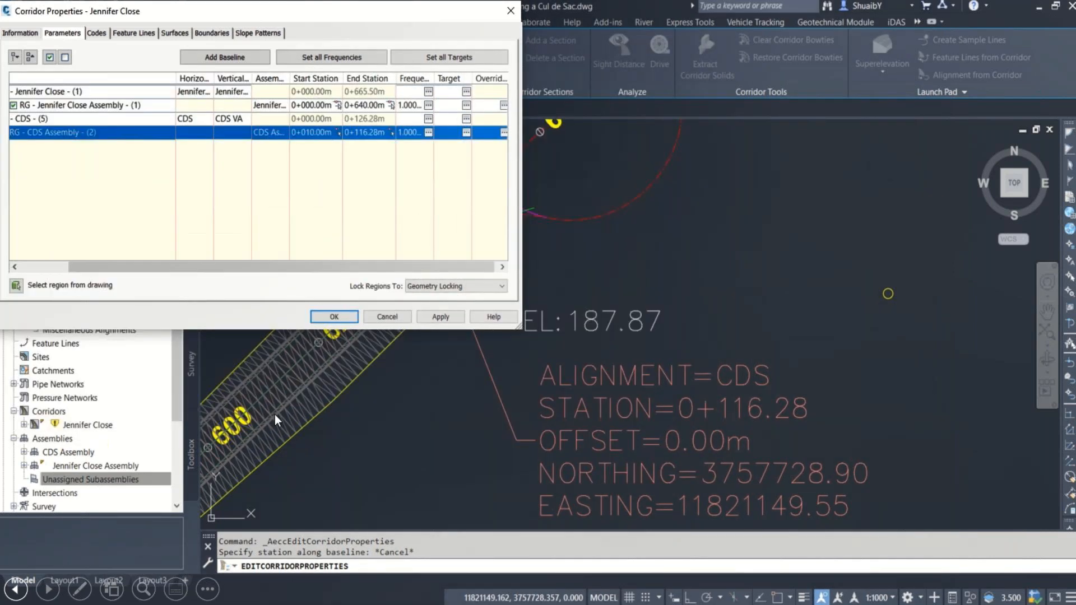
# Apply the corridor properties and rebuild the Jennifer Close corridor with the cul-de-sac region
pyautogui.click(334, 317)
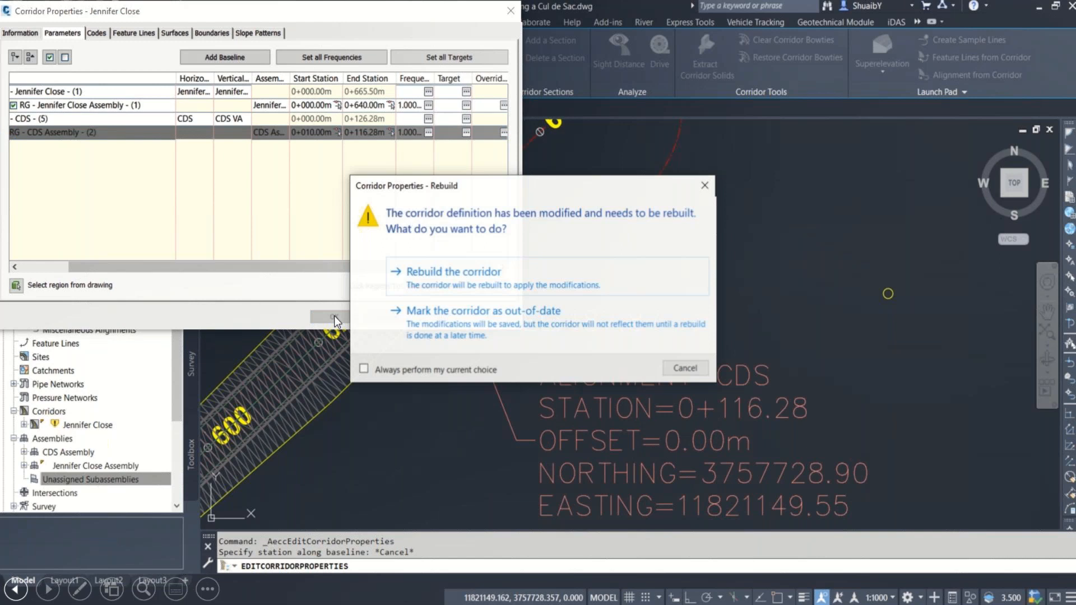
pyautogui.click(429, 291)
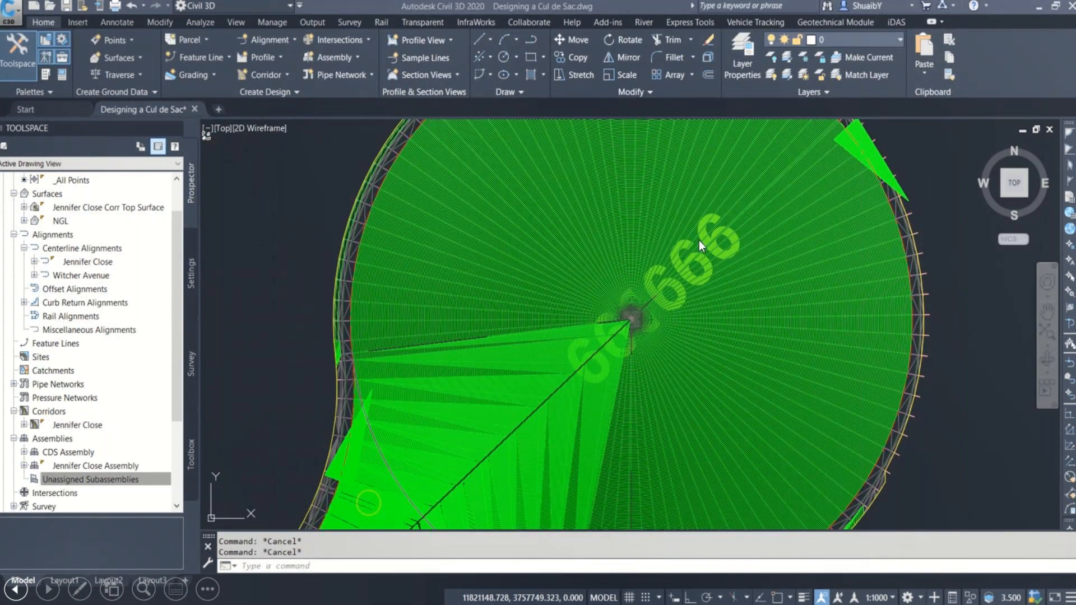
pyautogui.scroll(-2, 639, 274)
pyautogui.moveTo(638, 275); pyautogui.dragTo(585, 276, button='middle')
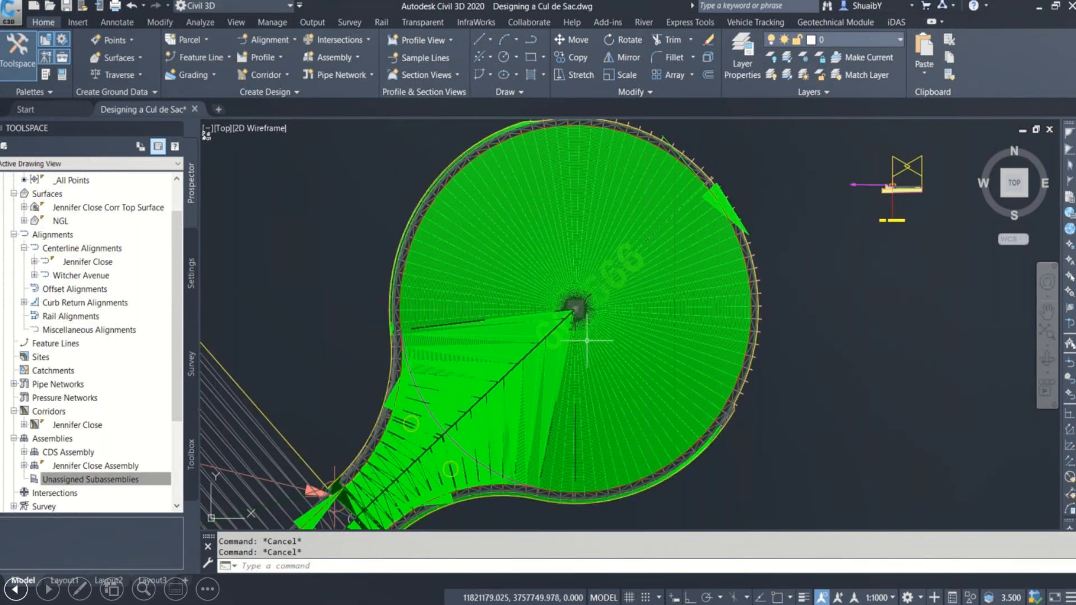
# Select the Jennifer Close corridor at the cul-de-sac, view it in the Object Viewer and inspect the road up to the cul-de-sac
pyautogui.moveTo(548, 300)
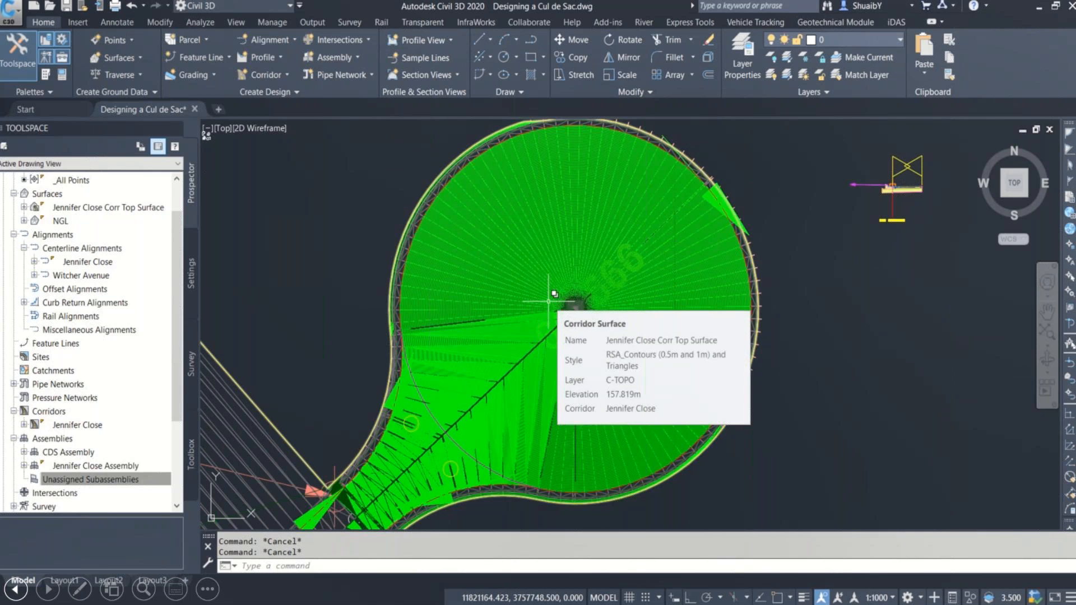
pyautogui.click(550, 263)
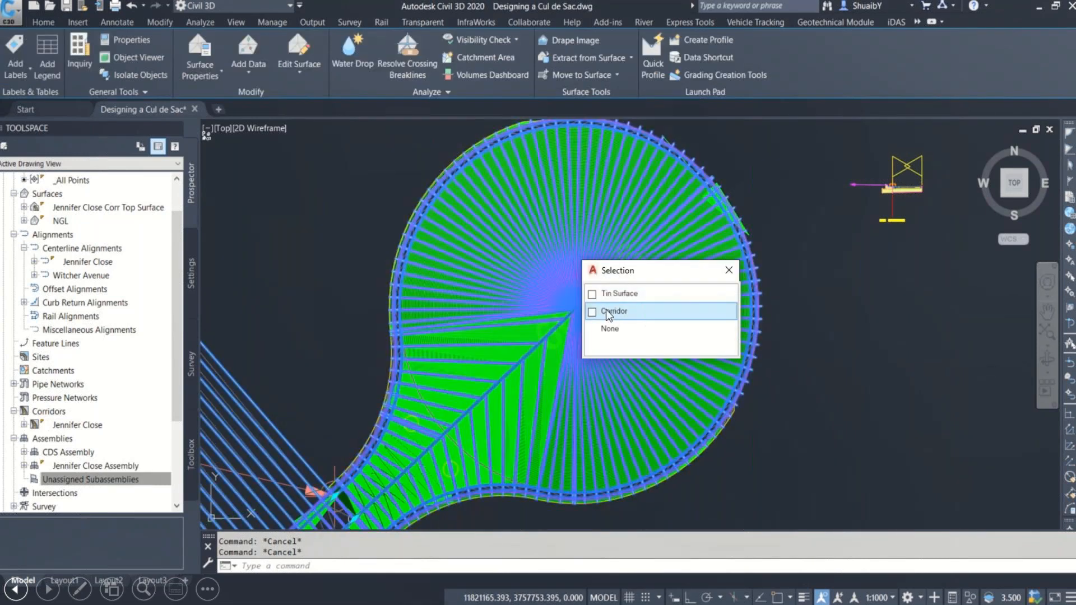
pyautogui.click(606, 311)
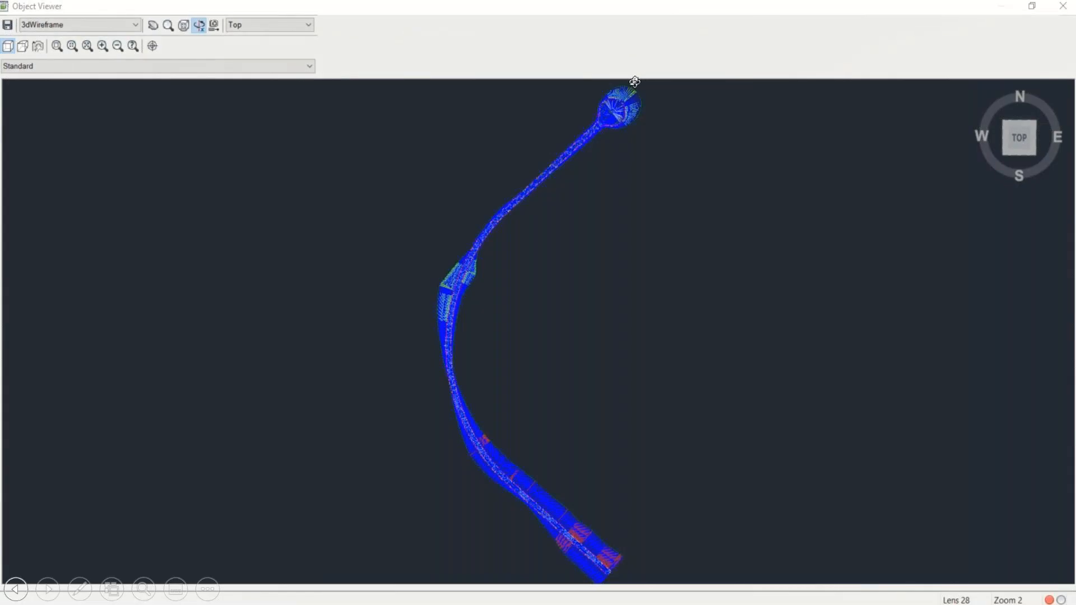
pyautogui.scroll(5, 615, 95)
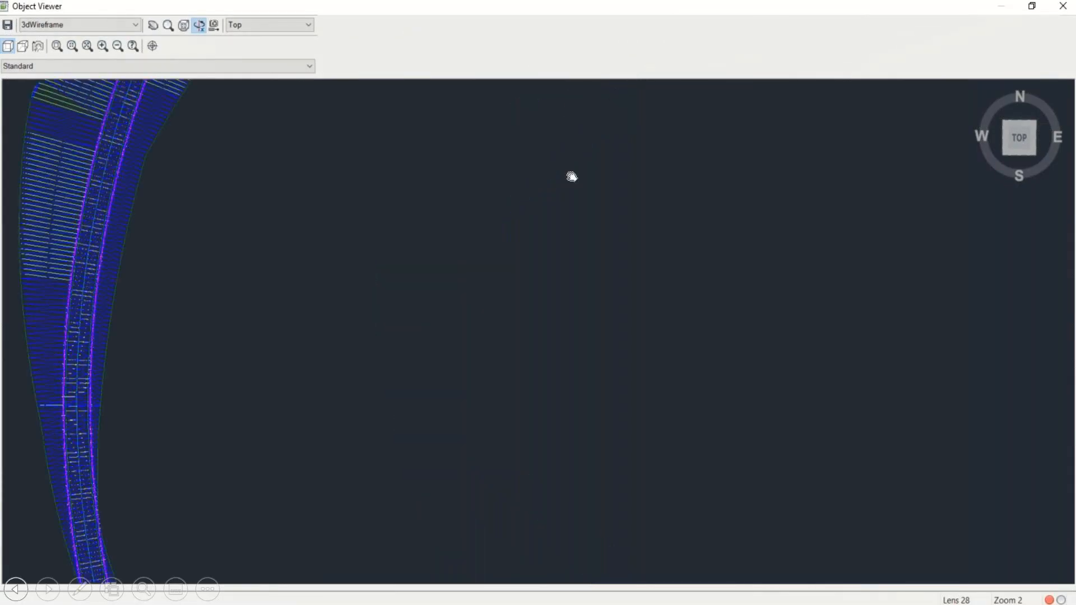
pyautogui.moveTo(445, 154); pyautogui.dragTo(501, 446, button='middle')
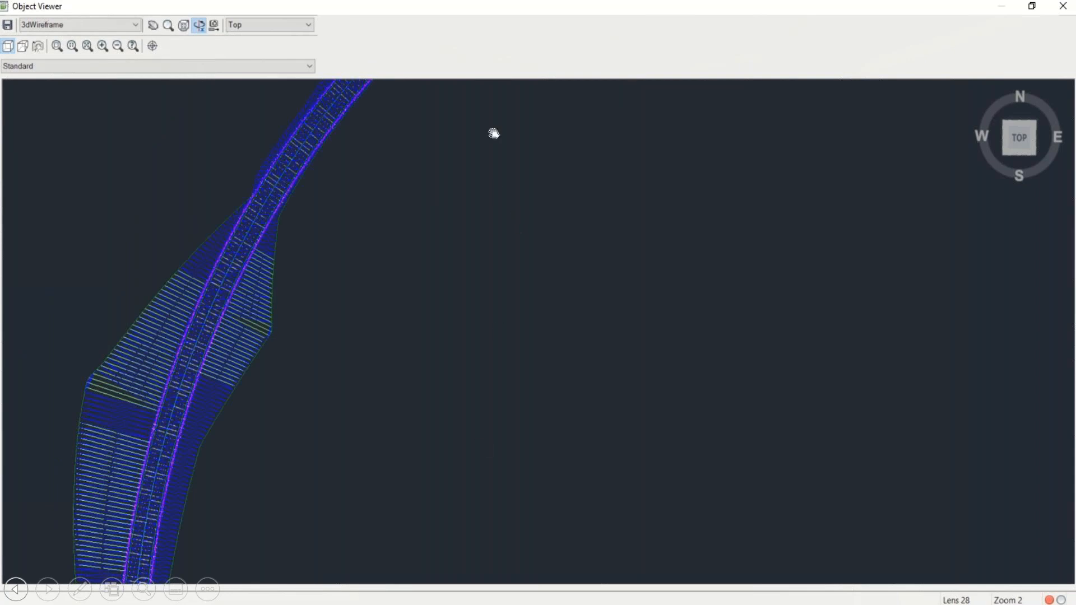
pyautogui.moveTo(493, 133); pyautogui.dragTo(465, 295)
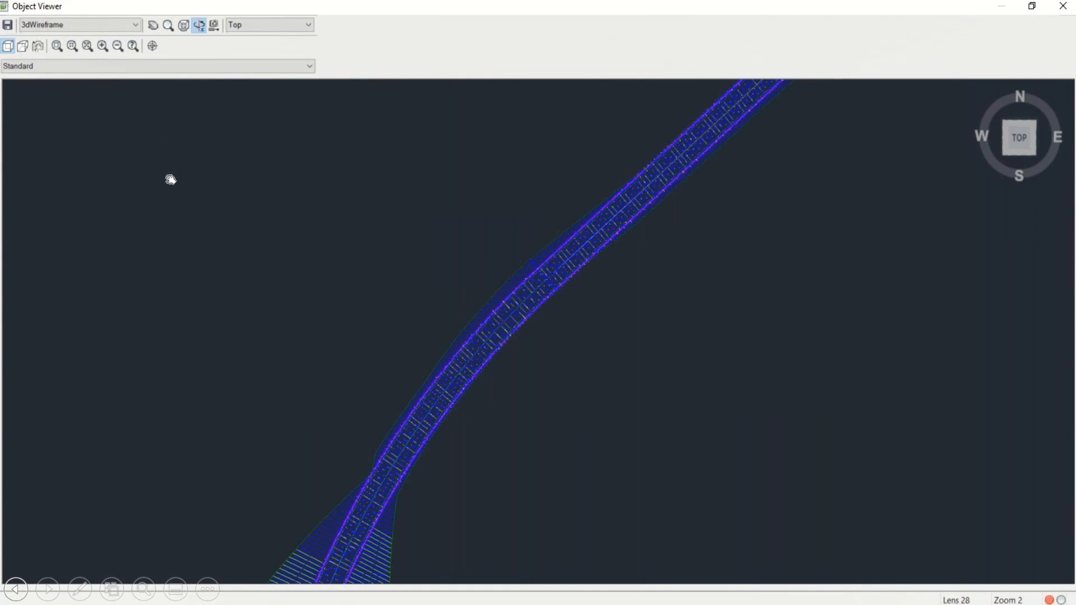
pyautogui.moveTo(143, 176); pyautogui.dragTo(104, 412, button='middle')
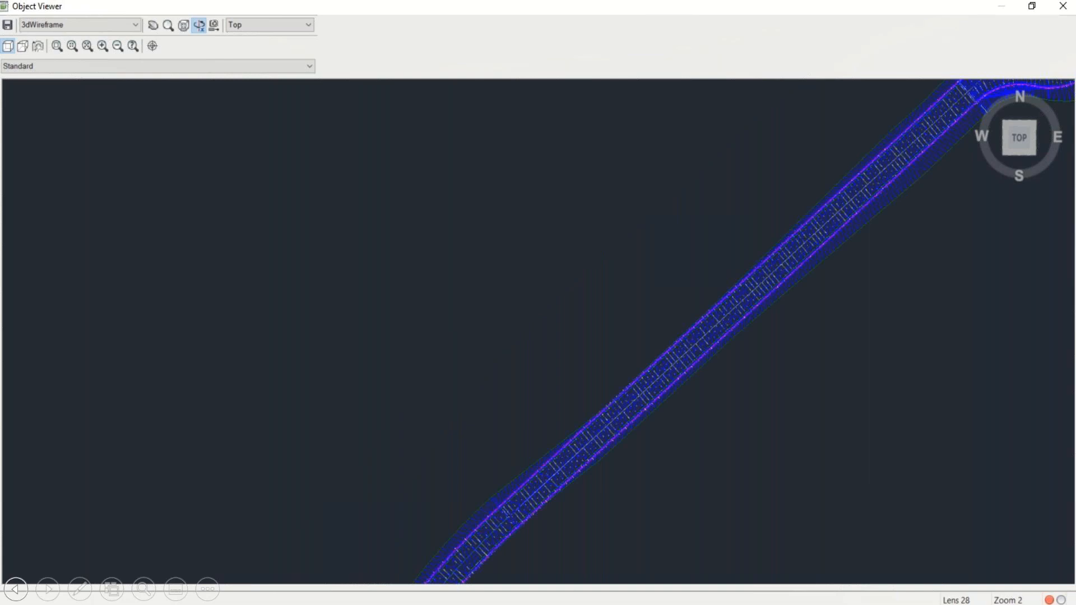
pyautogui.moveTo(767, 101); pyautogui.dragTo(518, 490, button='middle')
pyautogui.moveTo(807, 453); pyautogui.dragTo(587, 603, button='middle')
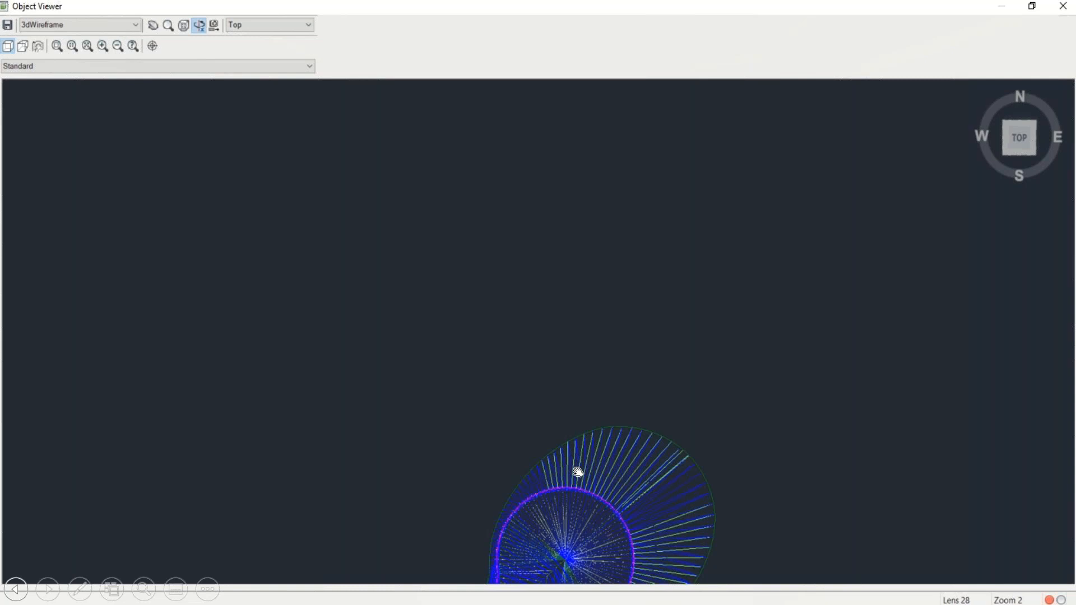
pyautogui.moveTo(577, 472); pyautogui.dragTo(577, 604, button='middle')
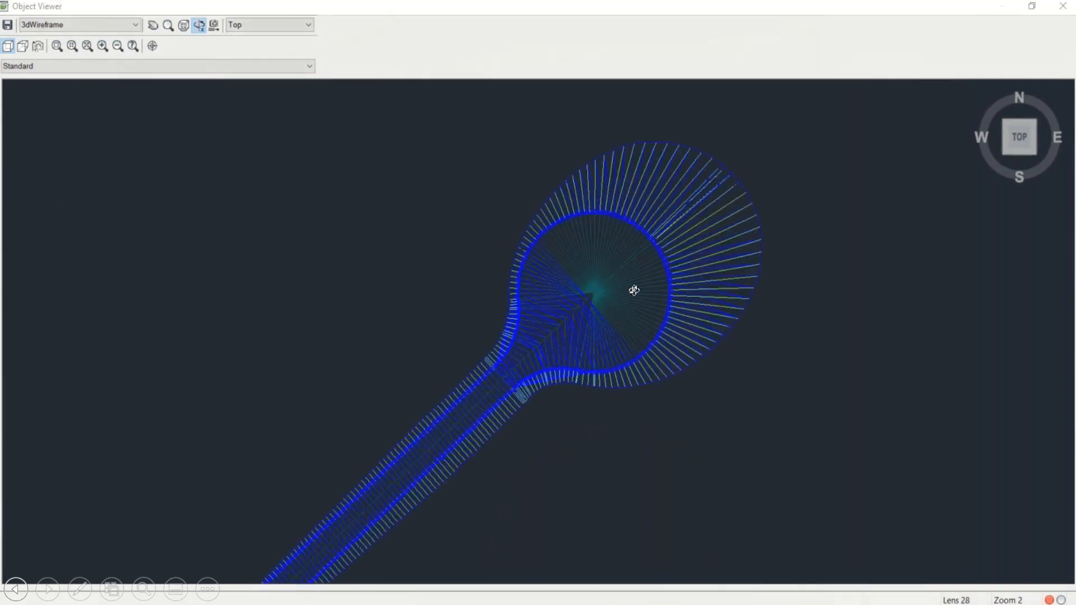
# Examine the cul-de-sac bulb, its daylight slopes and its transition into the road from a slightly tilted 3D angle
pyautogui.press('ctrl')
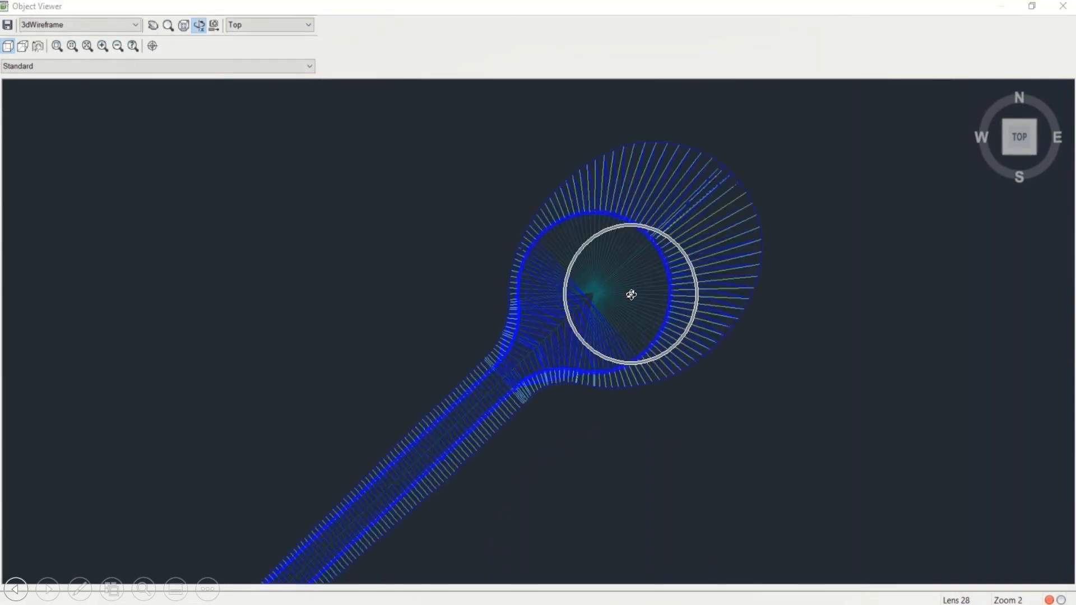
pyautogui.press('ctrl')
pyautogui.press('ctrl')
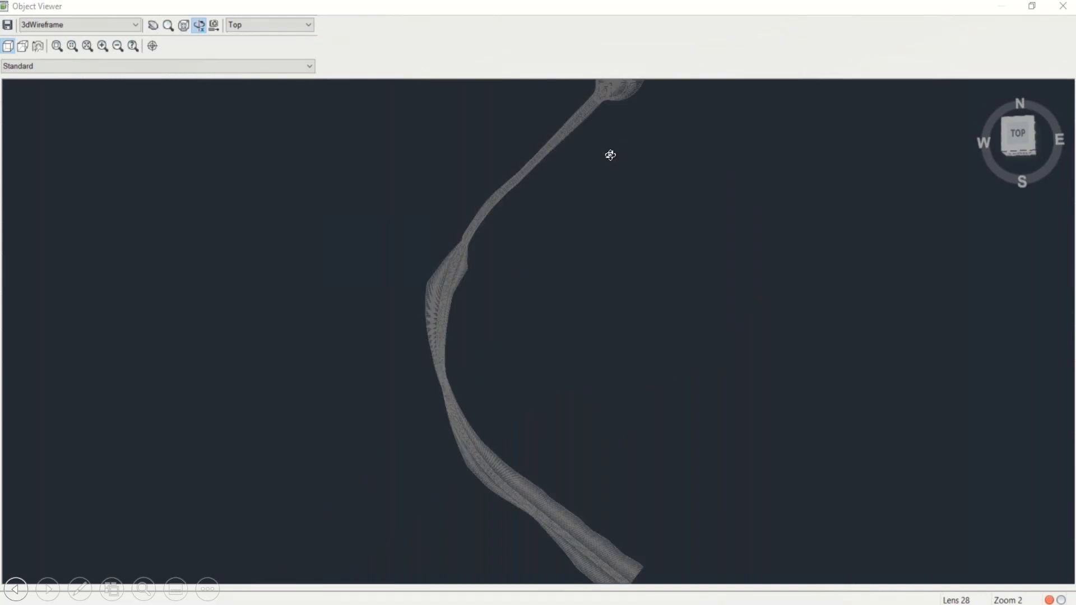
pyautogui.moveTo(610, 155); pyautogui.dragTo(512, 215)
pyautogui.moveTo(512, 215); pyautogui.dragTo(370, 501, button='middle')
pyautogui.moveTo(571, 180); pyautogui.dragTo(427, 463, button='middle')
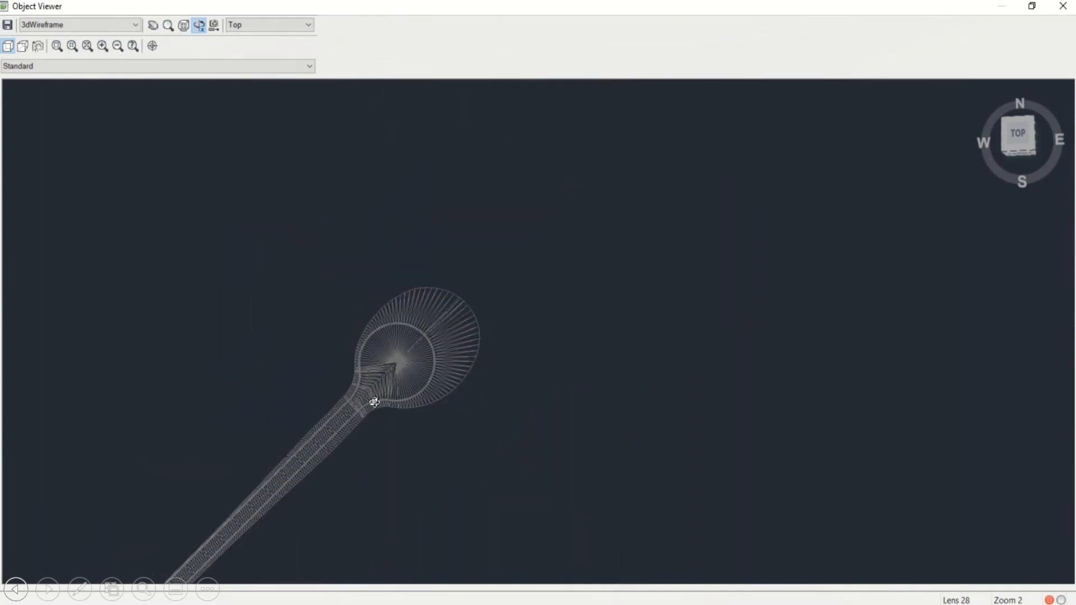
pyautogui.scroll(3, 375, 398)
pyautogui.moveTo(192, 327); pyautogui.dragTo(533, 278, button='middle')
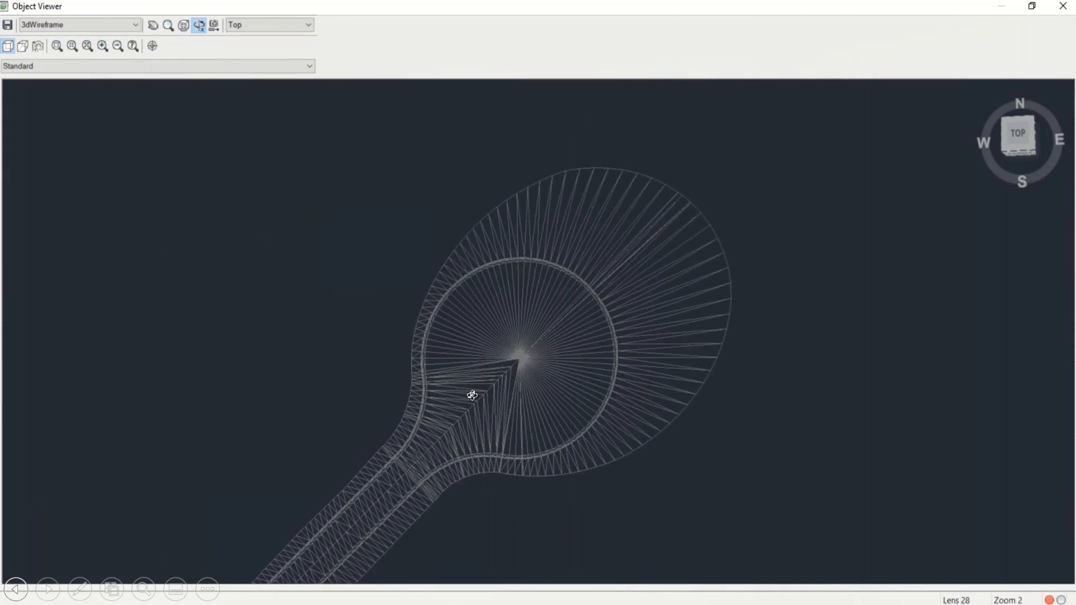
pyautogui.moveTo(453, 432); pyautogui.dragTo(435, 430, button='middle')
pyautogui.moveTo(435, 429); pyautogui.dragTo(489, 492)
pyautogui.scroll(-3, 488, 492)
pyautogui.moveTo(482, 442); pyautogui.dragTo(454, 282)
pyautogui.scroll(3, 457, 281)
pyautogui.moveTo(442, 288); pyautogui.dragTo(576, 473, button='middle')
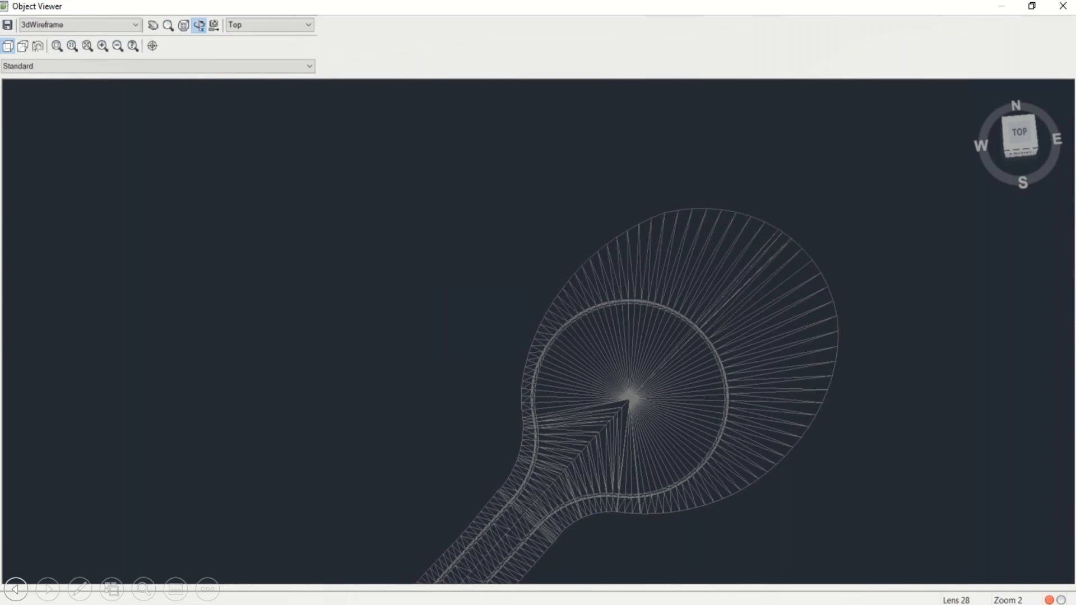
pyautogui.press('Right')
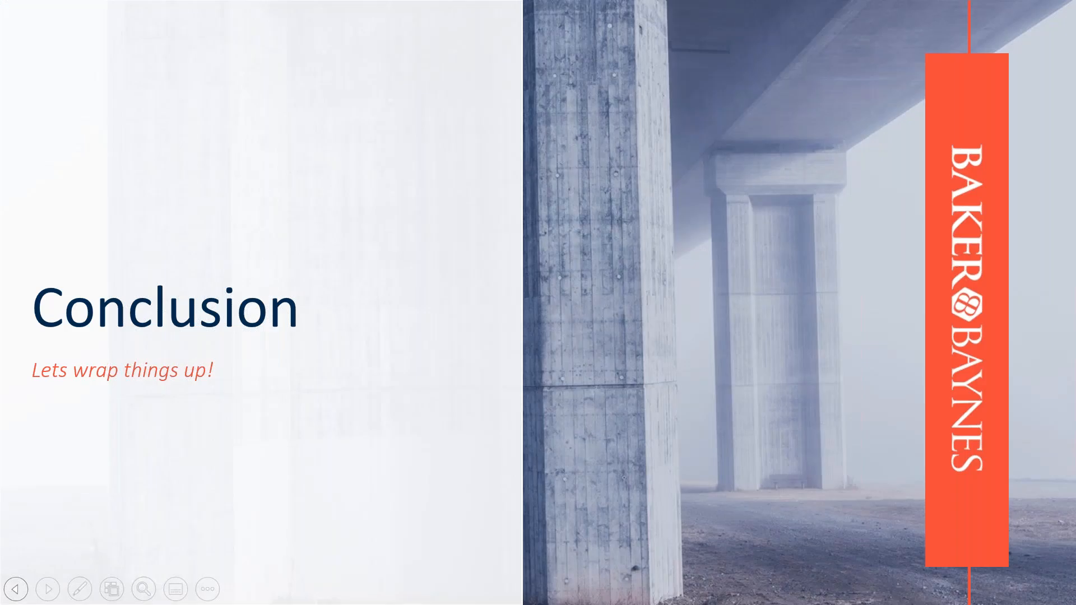